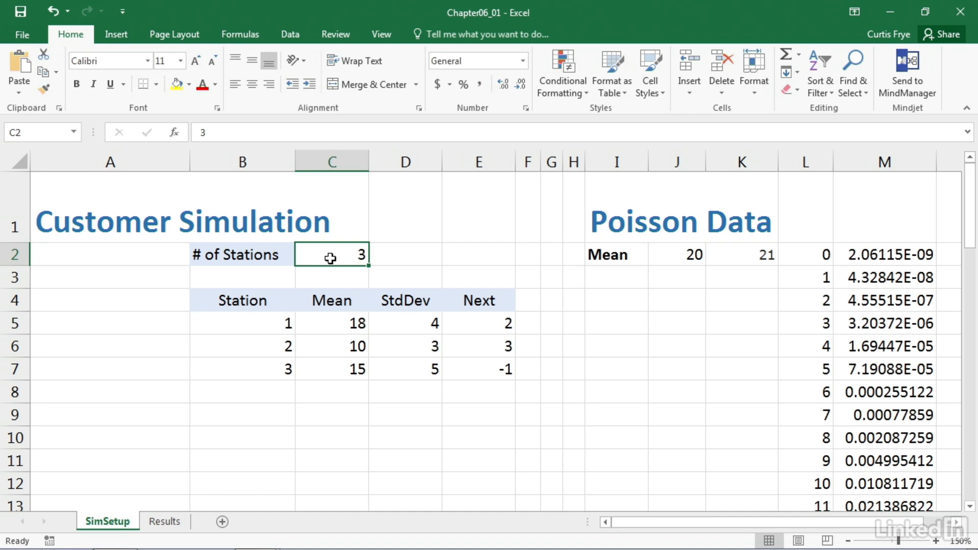
Review the simulated customer records on the Results sheet, from the first customer down to the unfinished ones at the end
left_click(180, 530)
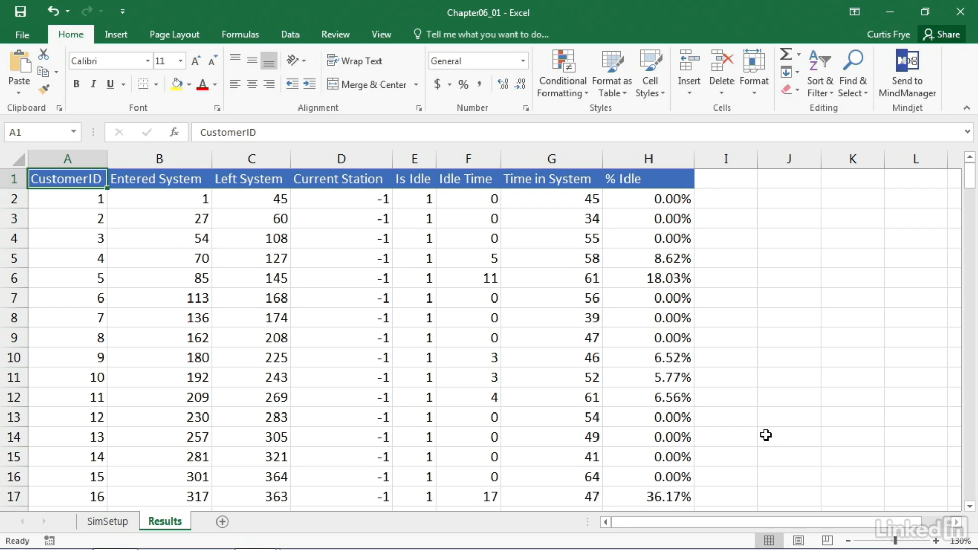
scroll(764, 430, "down", 4)
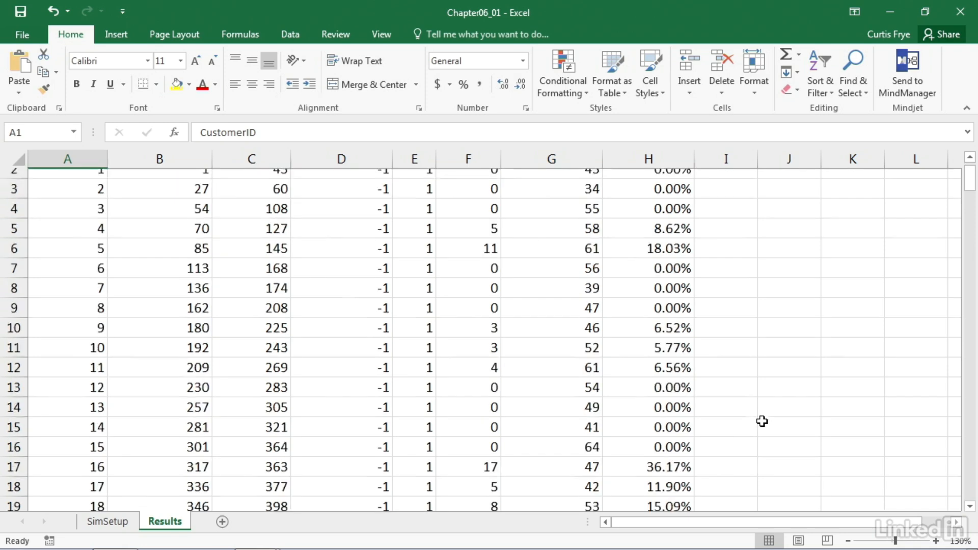
scroll(761, 420, "down", 10)
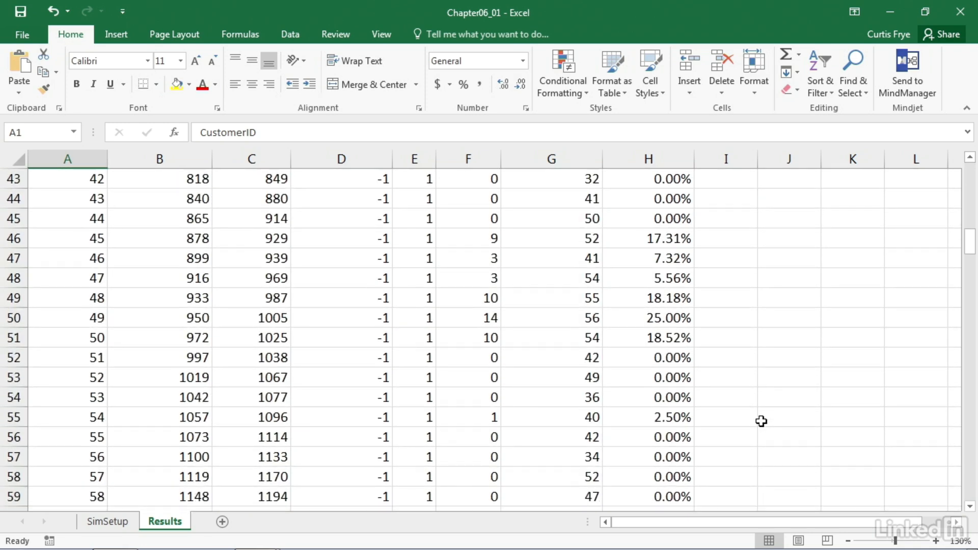
scroll(761, 421, "down", 10)
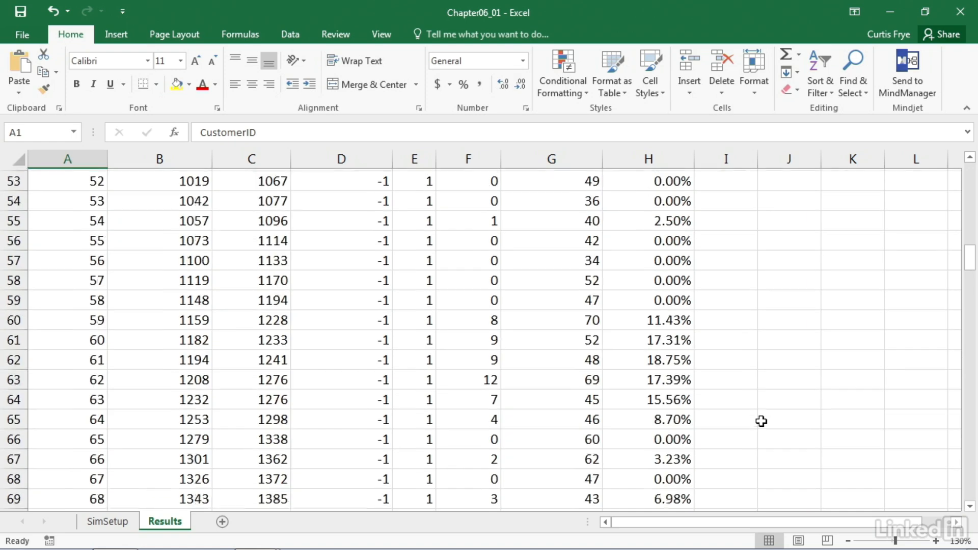
scroll(761, 420, "down", 16)
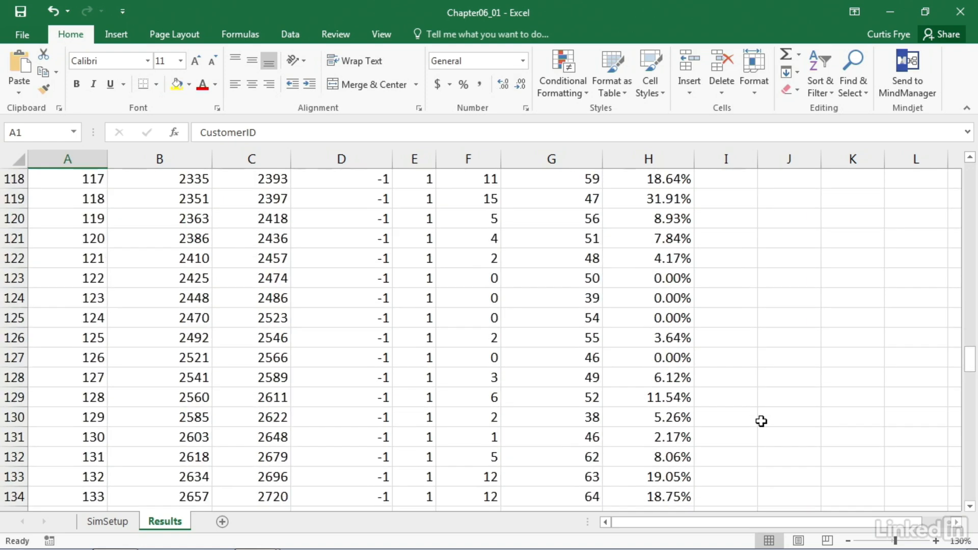
scroll(761, 421, "down", 7)
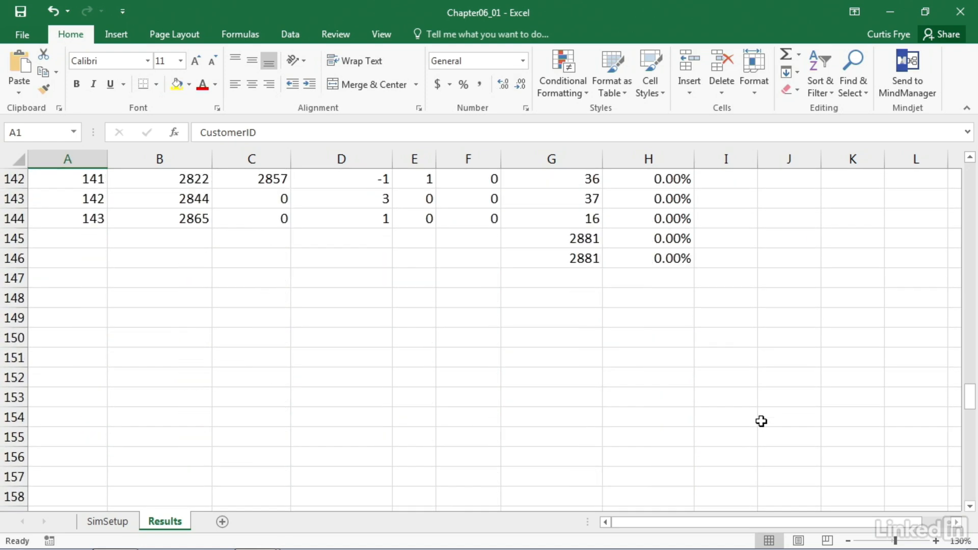
scroll(761, 421, "up", 3)
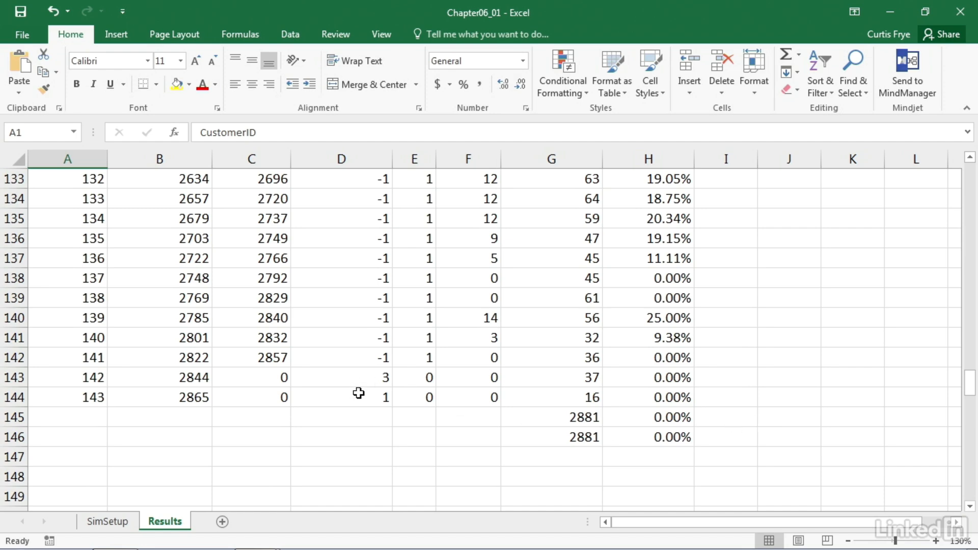
scroll(357, 393, "up", 13)
scroll(359, 392, "up", 20)
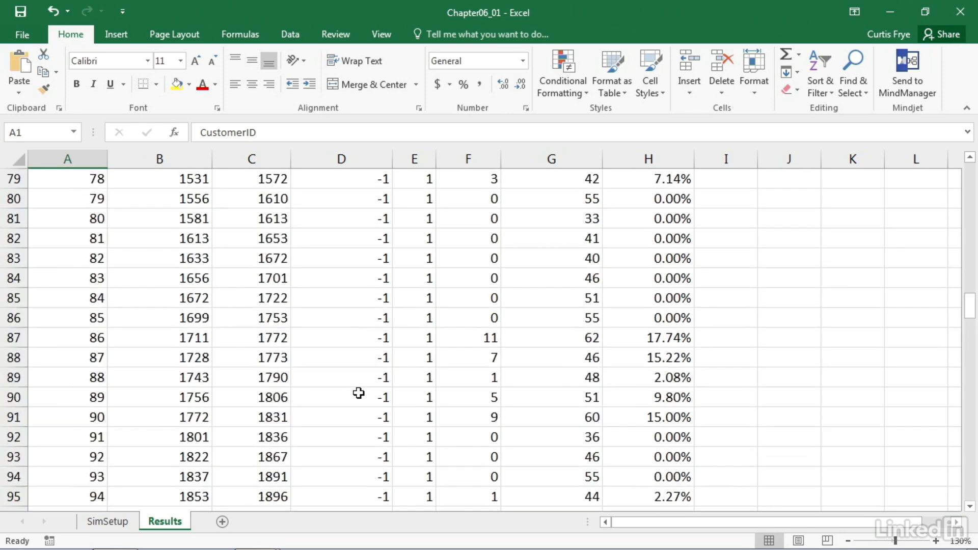
scroll(359, 393, "up", 11)
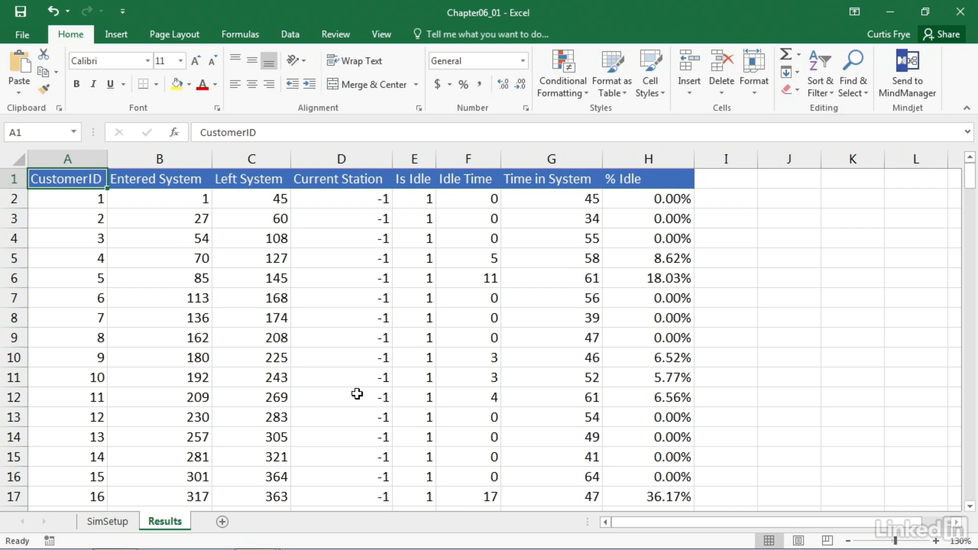
Inspect the % Idle entries on the Results sheet for customers 1, 5 and 16
scroll(357, 394, "down", 1)
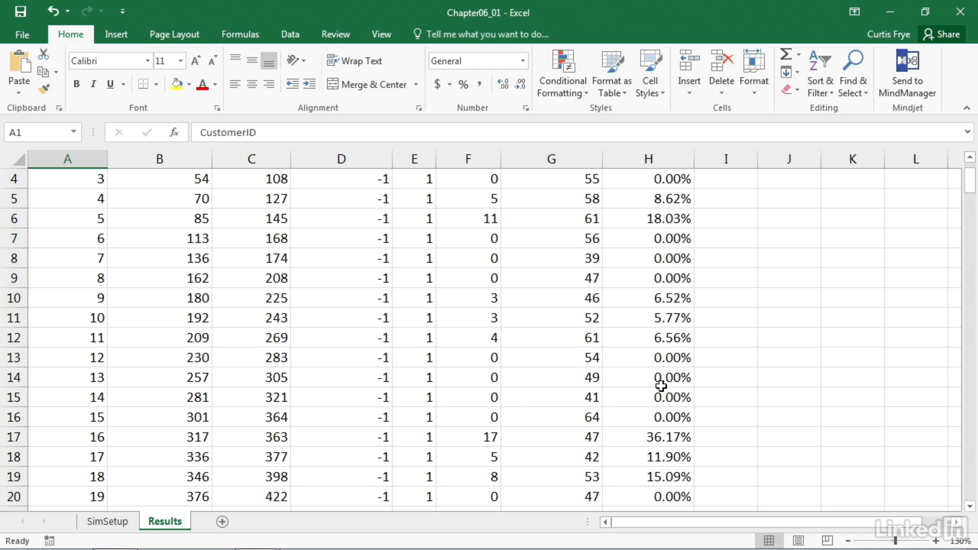
scroll(694, 397, "up", 1)
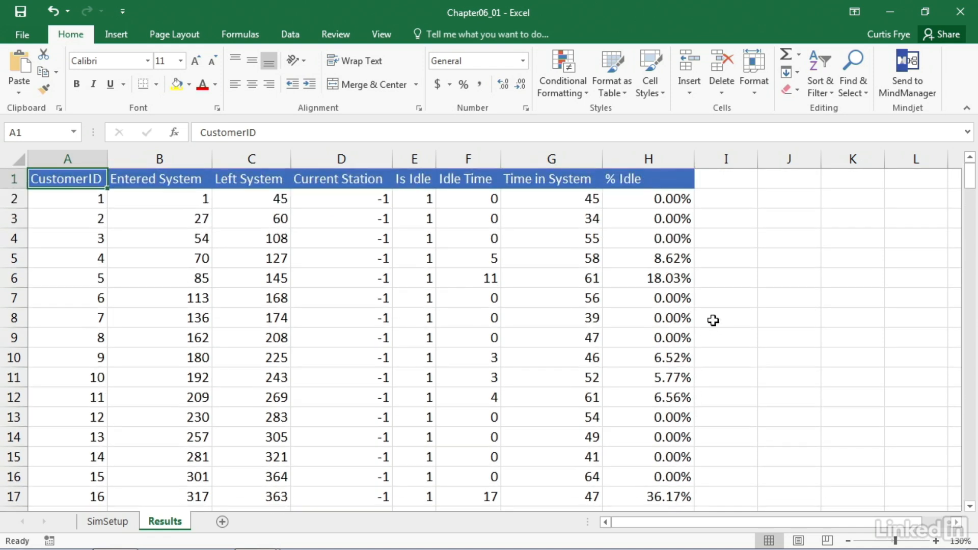
left_click(657, 199)
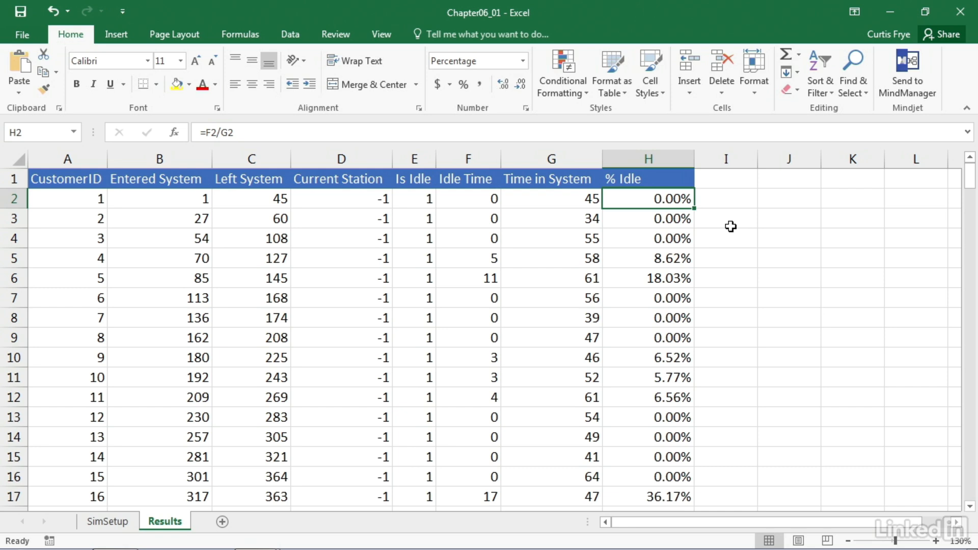
left_click(686, 277)
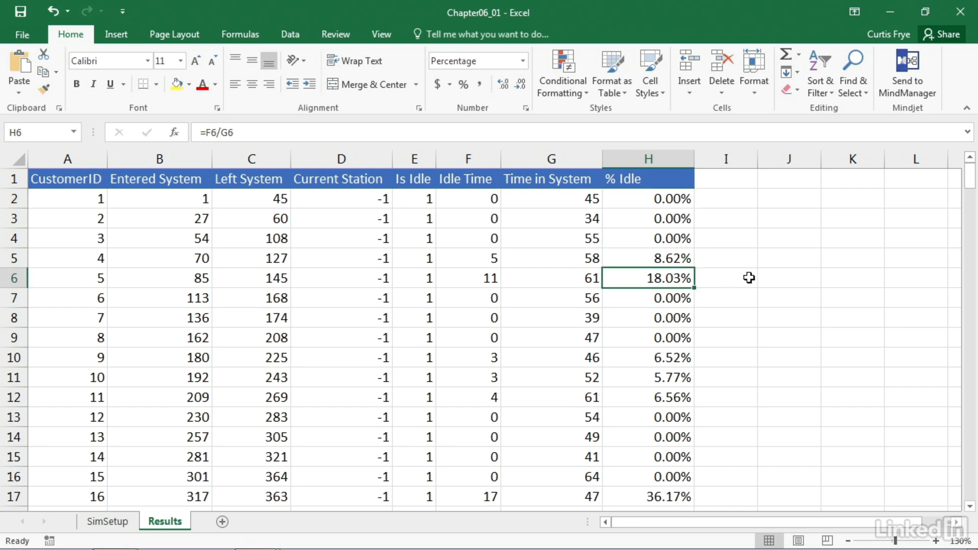
scroll(749, 278, "down", 2)
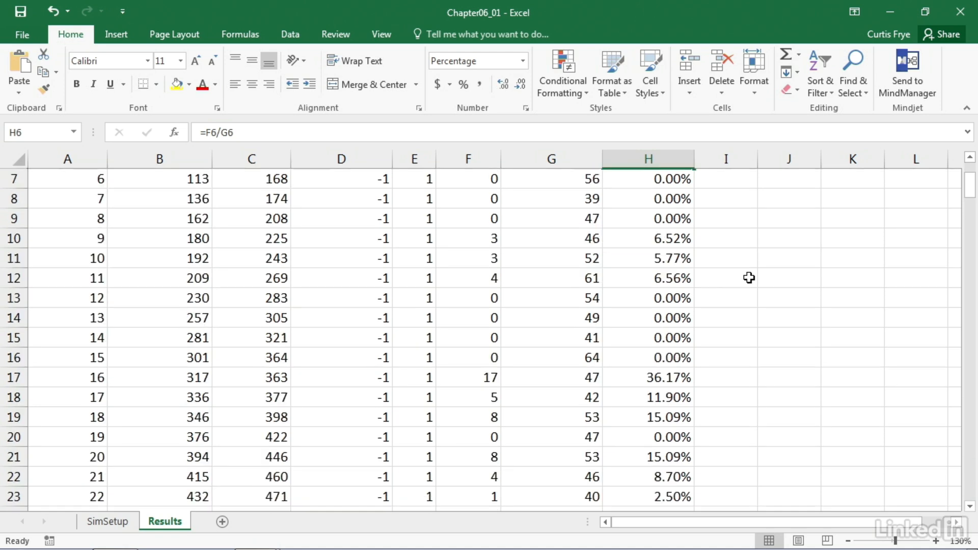
left_click(665, 375)
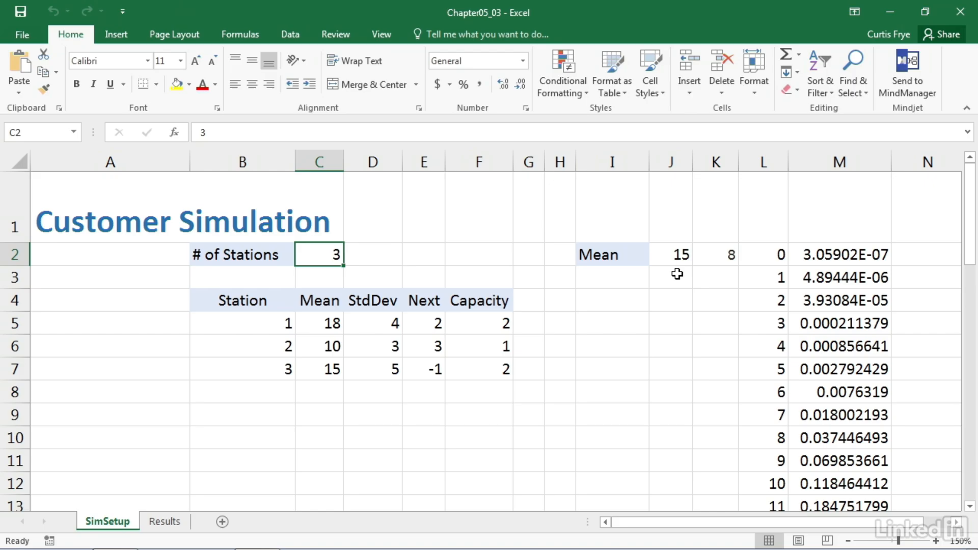
Run the AdditionalCapacity macro from the Visual Basic editor and return to the Chapter05_03 workbook
key("alt+F11")
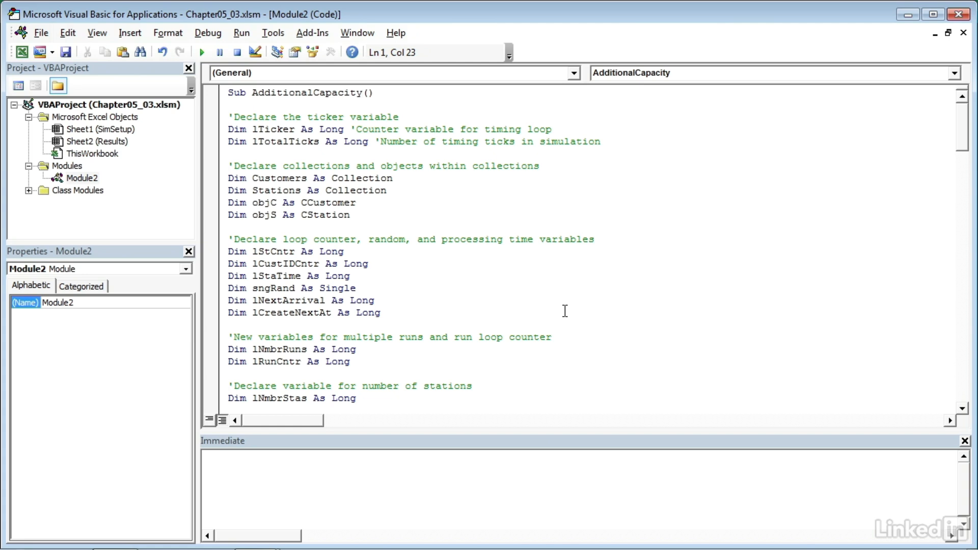
left_click(518, 204)
key("F5")
key("alt+F11")
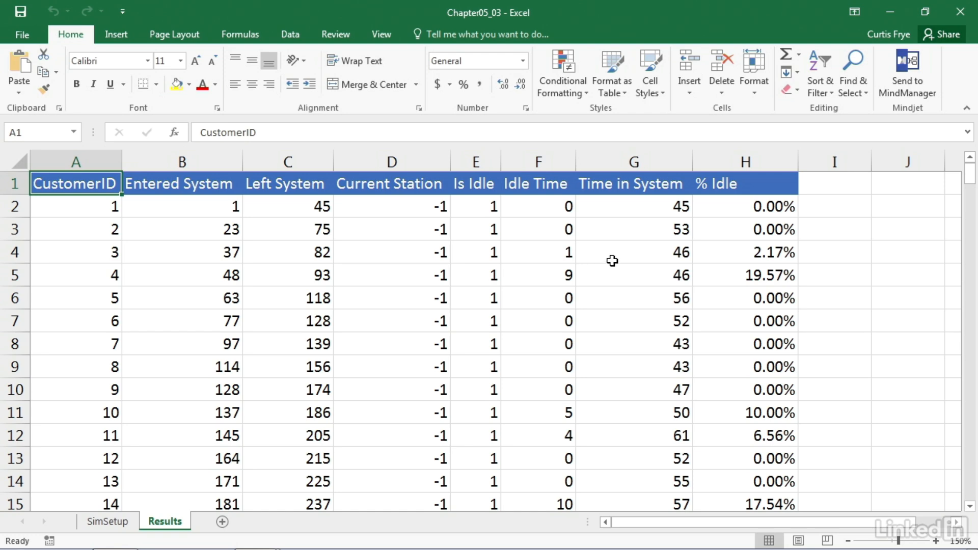
Examine the new simulation output on the Results sheet, checking idle times and time in system through the last customer
scroll(612, 260, "down", 3)
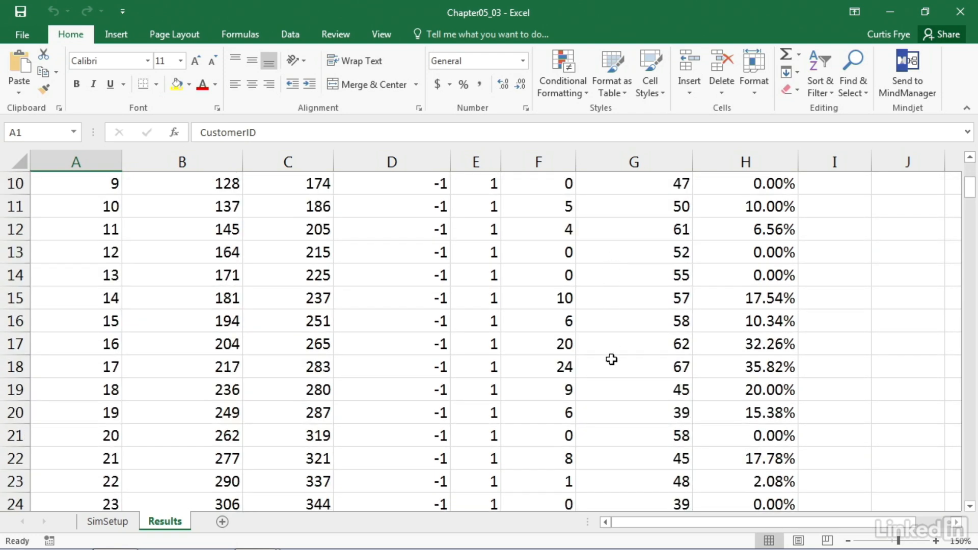
scroll(623, 351, "down", 2)
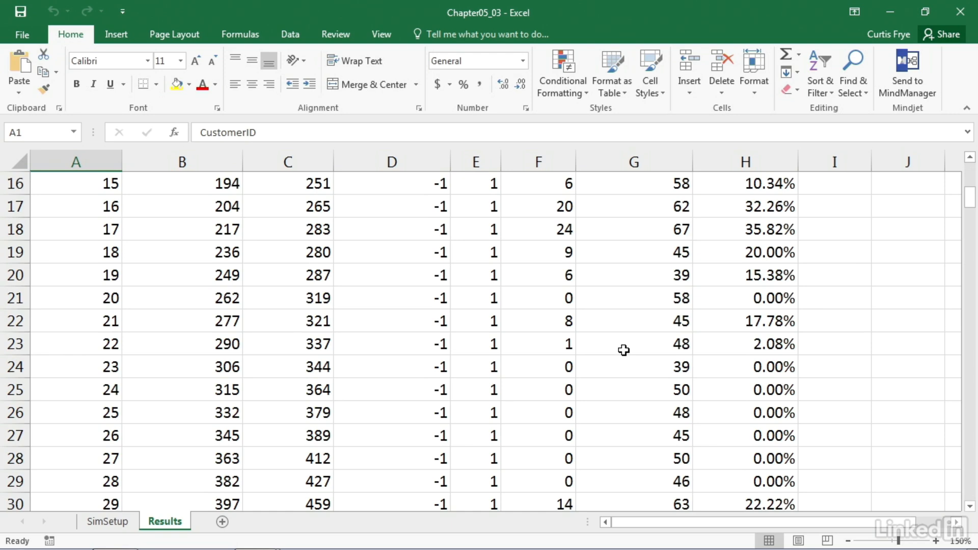
scroll(624, 350, "down", 2)
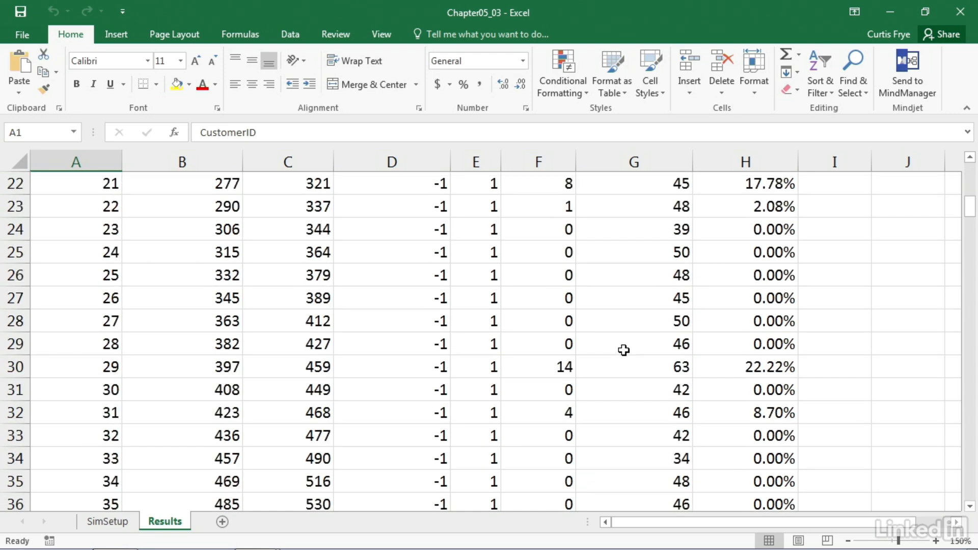
scroll(623, 351, "down", 11)
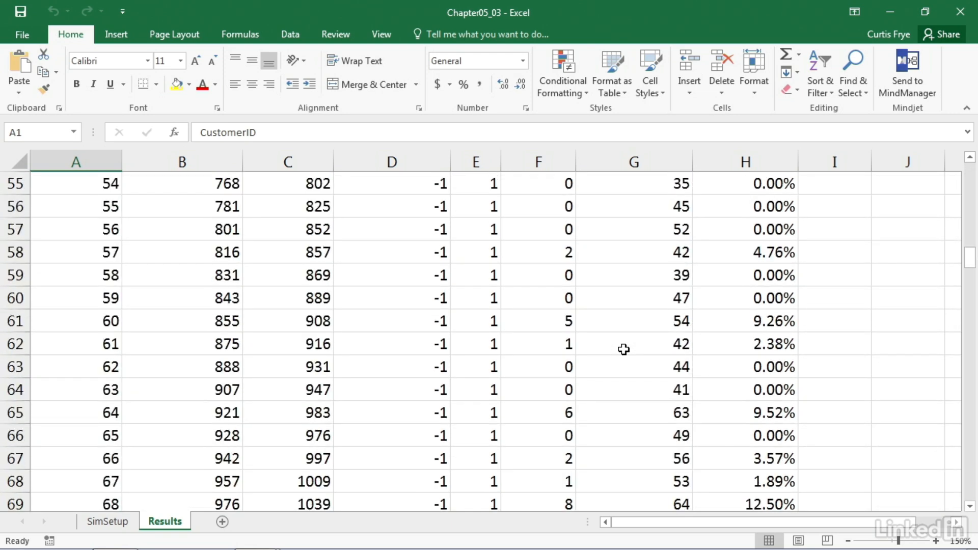
scroll(624, 350, "down", 20)
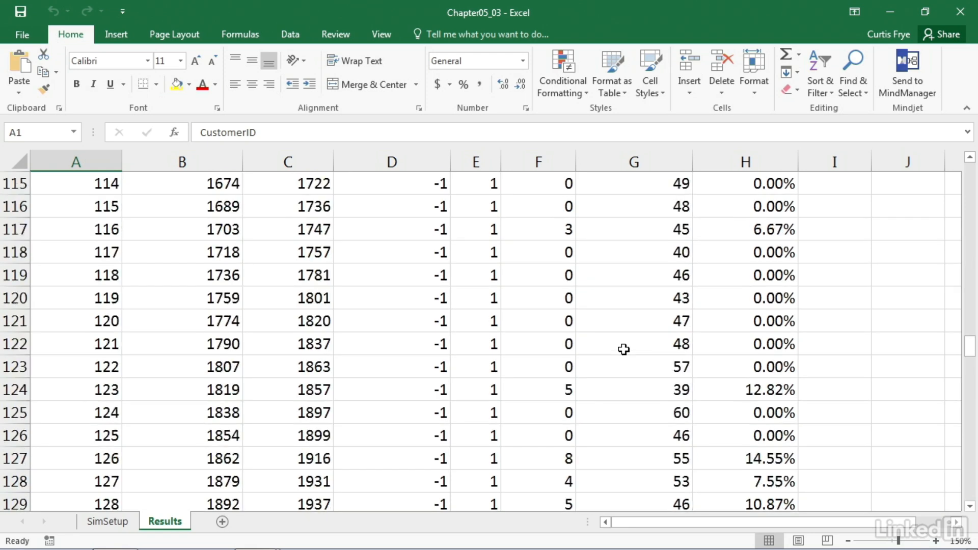
scroll(624, 350, "down", 20)
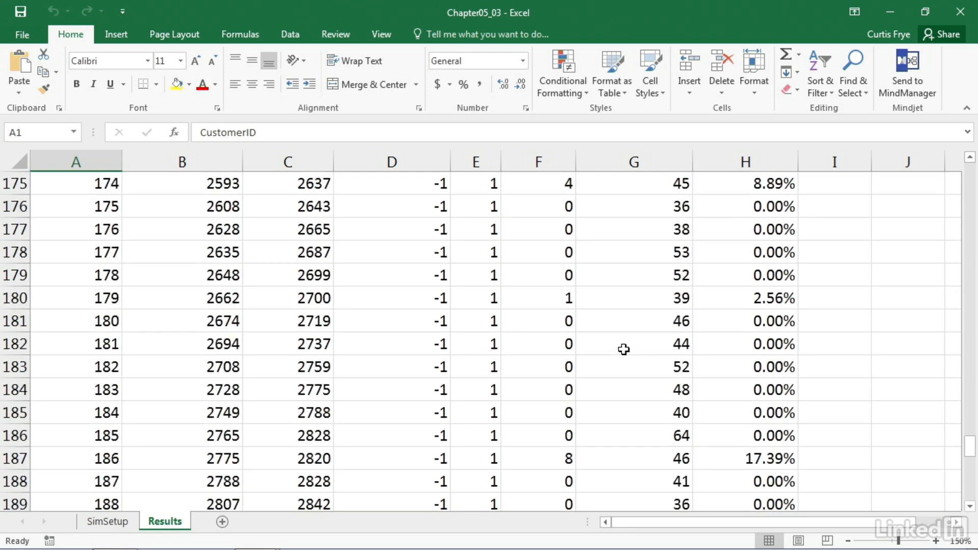
scroll(623, 349, "down", 4)
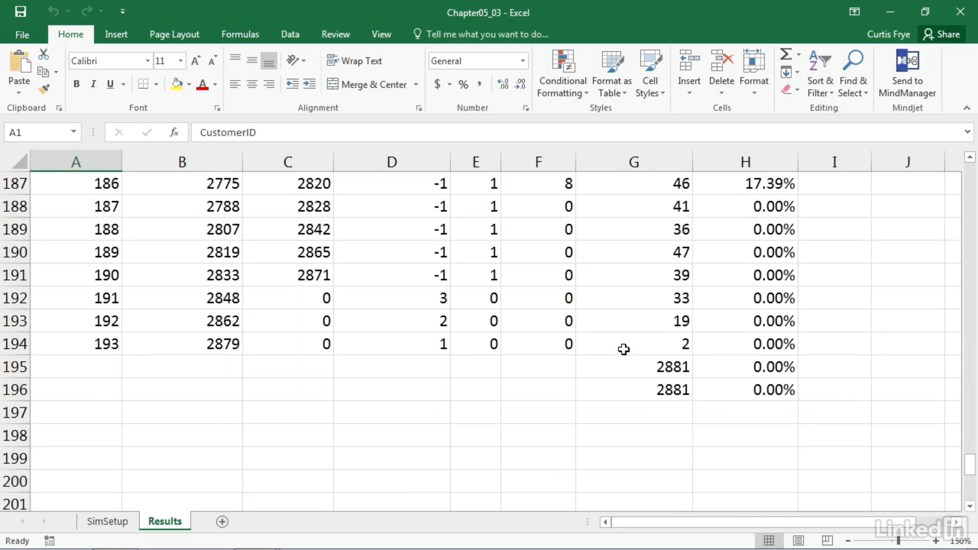
scroll(624, 350, "up", 3)
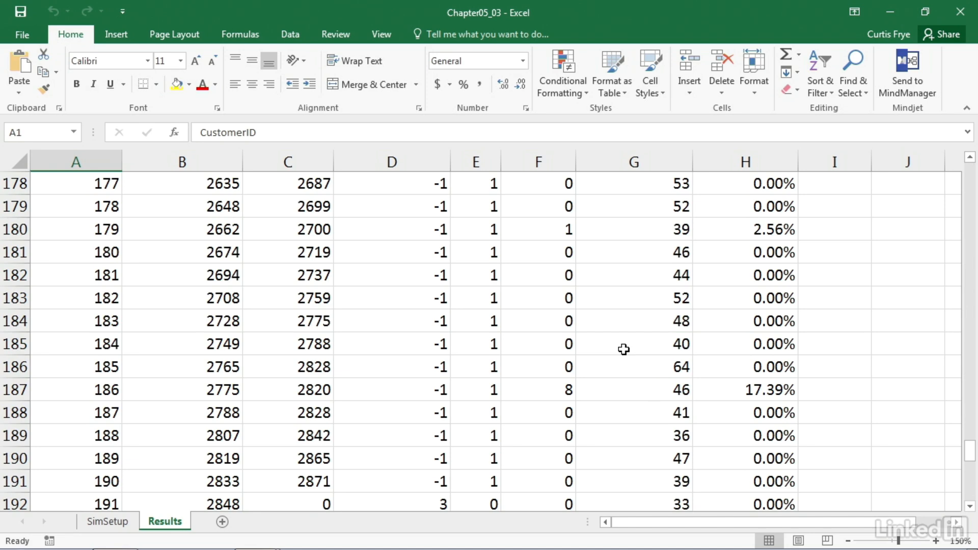
scroll(623, 350, "up", 11)
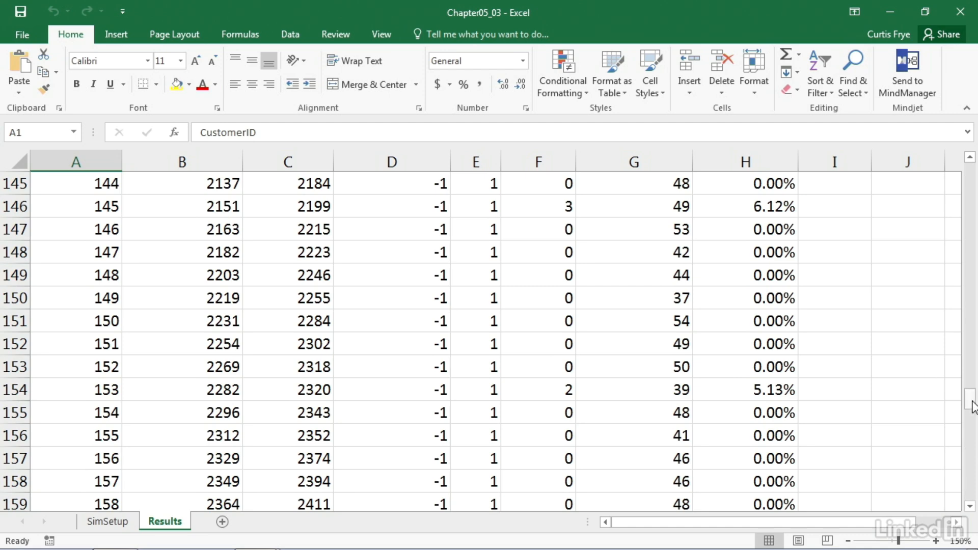
left_click_drag(971, 402, 970, 400)
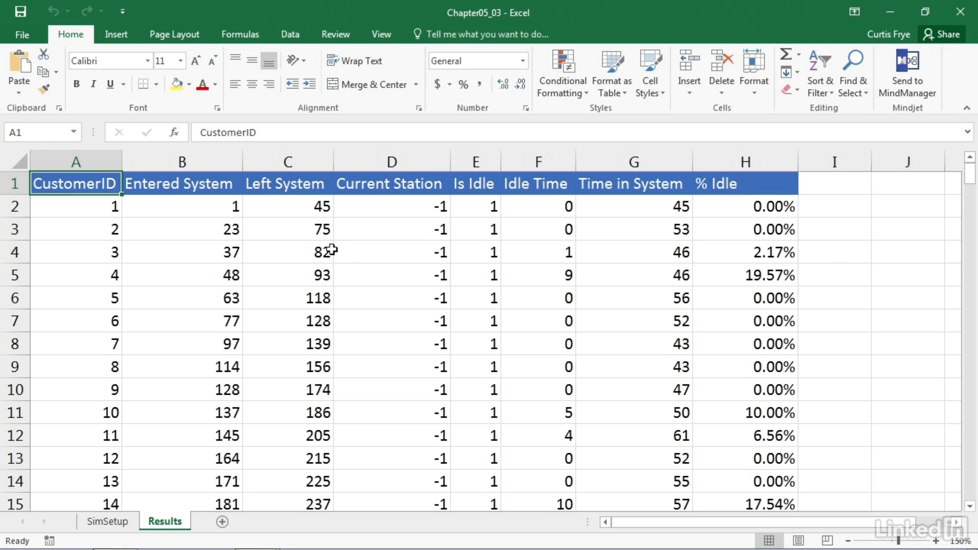
Clear the previous run's data from A2:F194 on the Results sheet and return to cell A1
left_click(40, 134)
type("a2:")
type("f")
type("194")
key("Return")
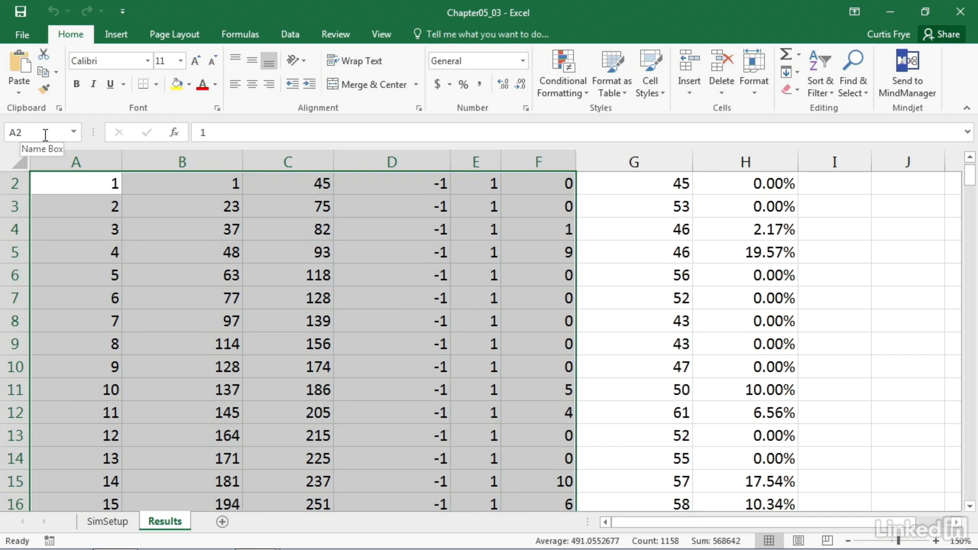
key("Delete")
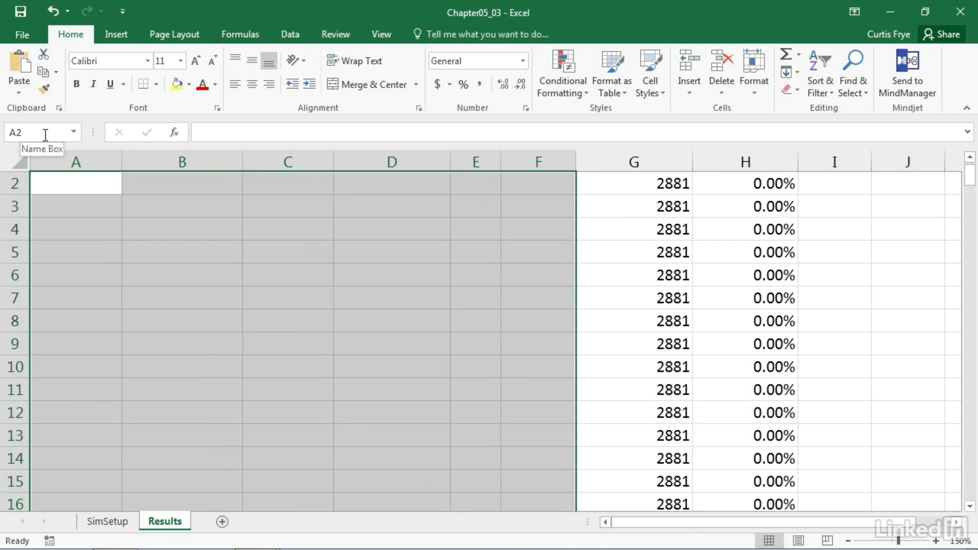
key("ctrl+Home")
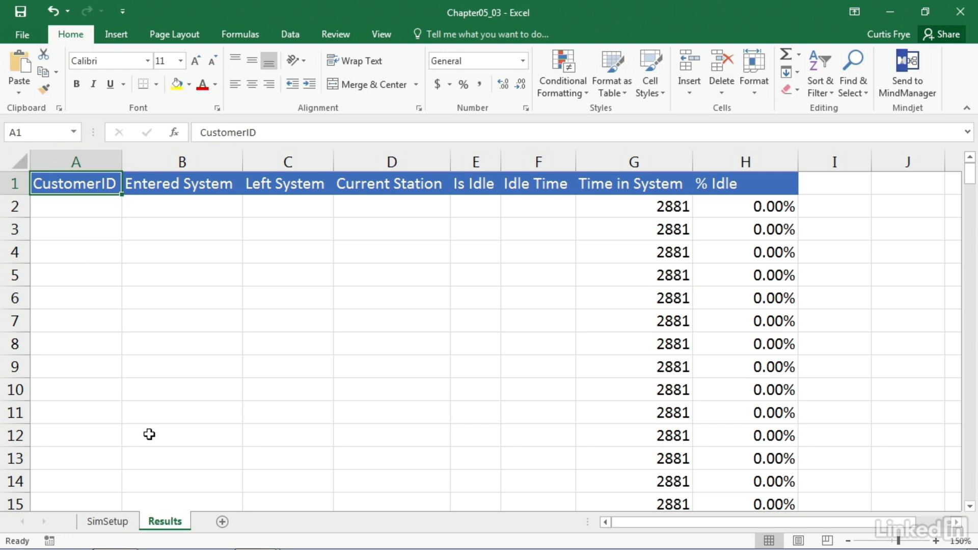
Set the Mean in cell J2 of the SimSetup sheet to 10 and check the recalculated probability table
left_click(119, 524)
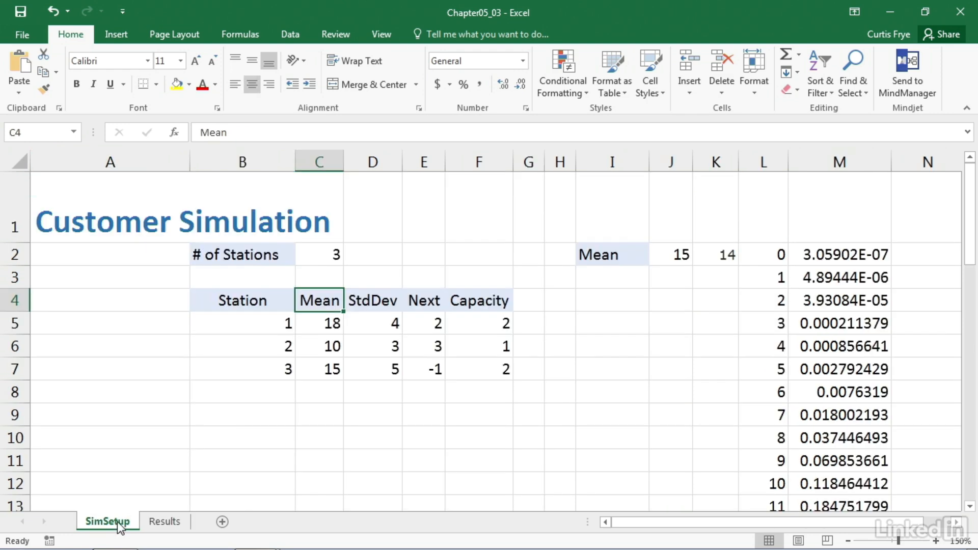
left_click(670, 256)
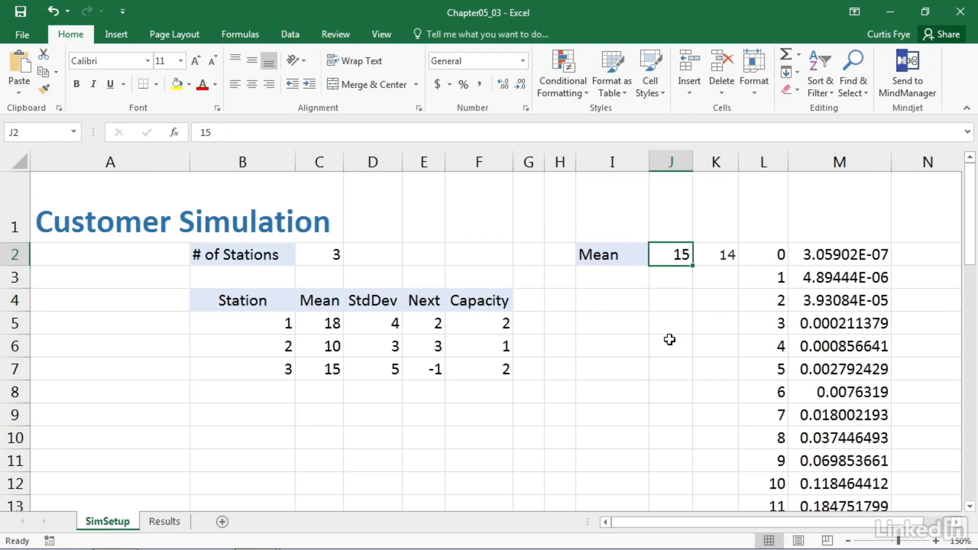
type("10")
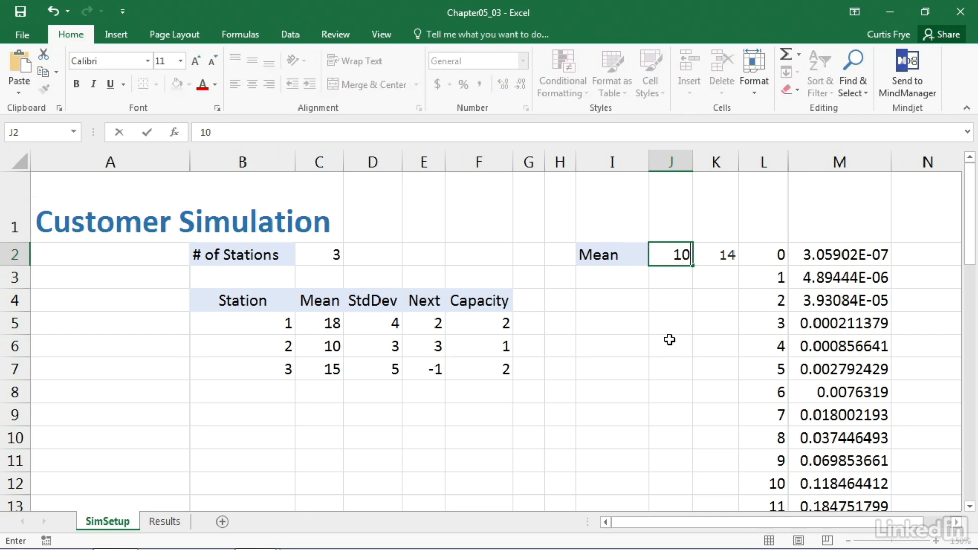
key("Return")
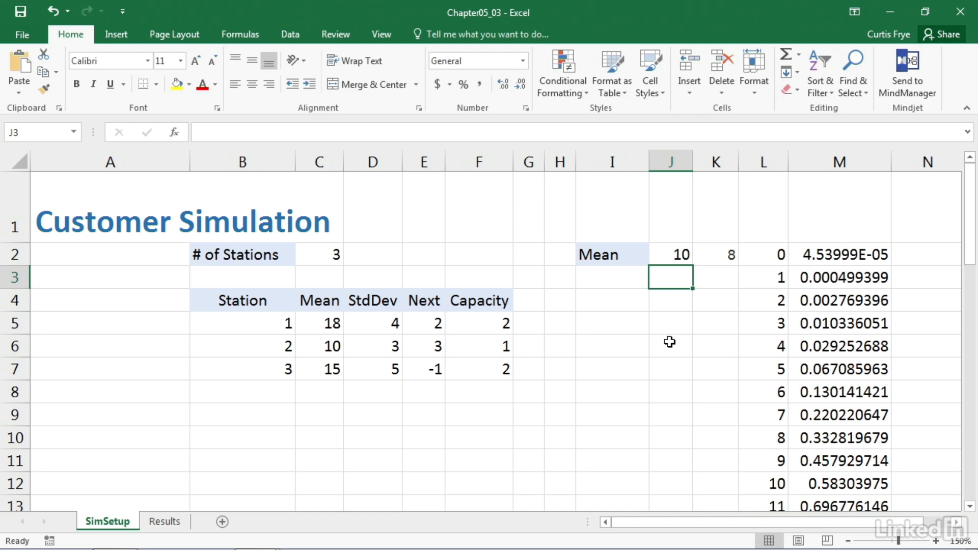
scroll(669, 340, "down", 3)
scroll(669, 341, "down", 4)
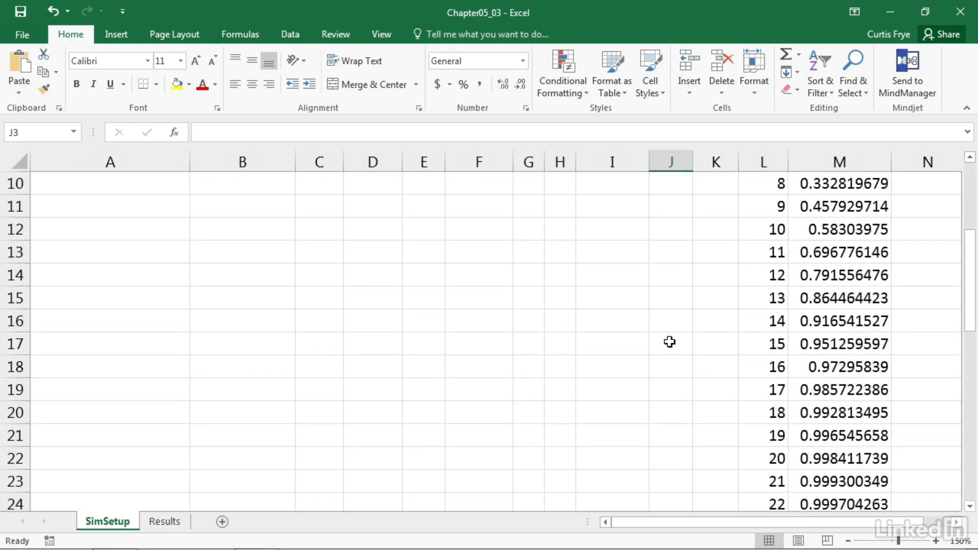
Check the rest of the probability table on the SimSetup sheet, run the AdditionalCapacity macro in the Visual Basic editor and return to the workbook
scroll(669, 341, "down", 3)
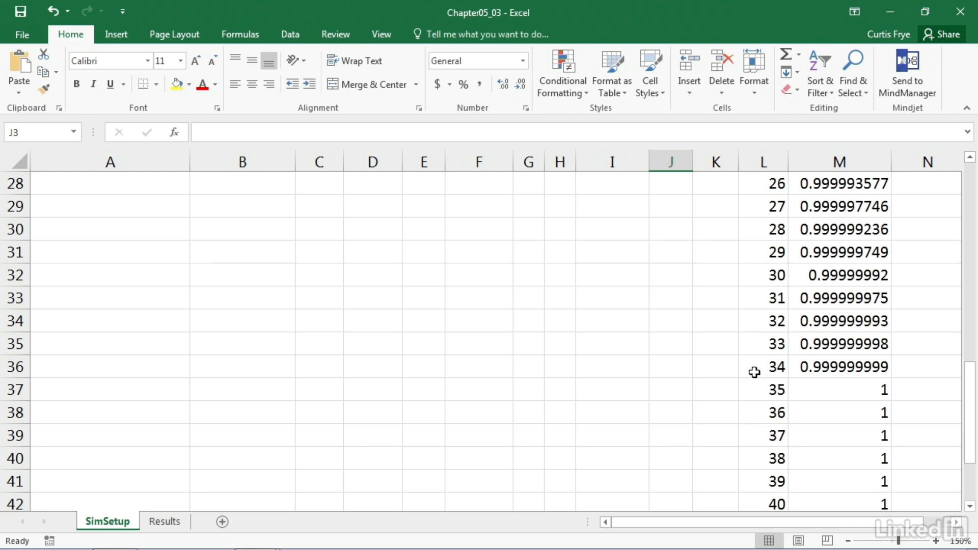
scroll(753, 379, "up", 9)
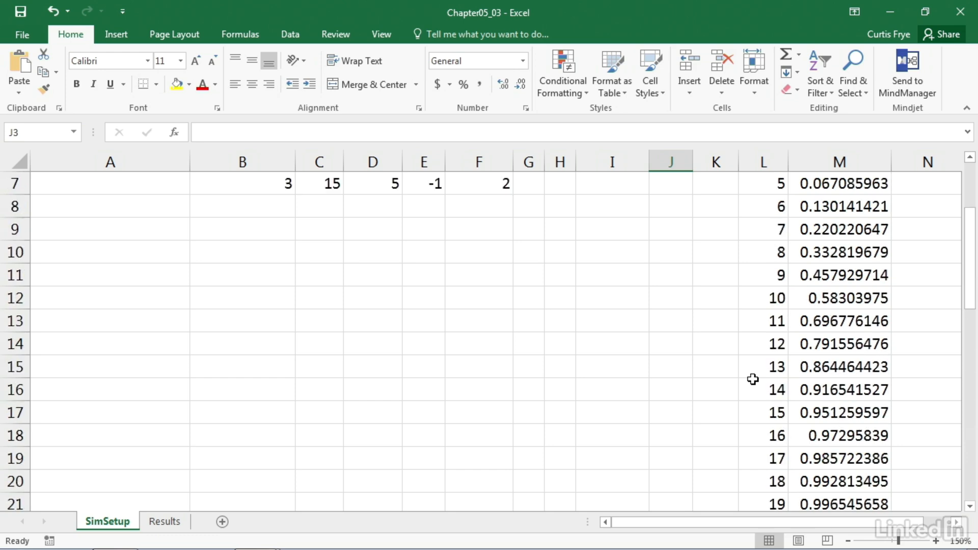
left_click(681, 255)
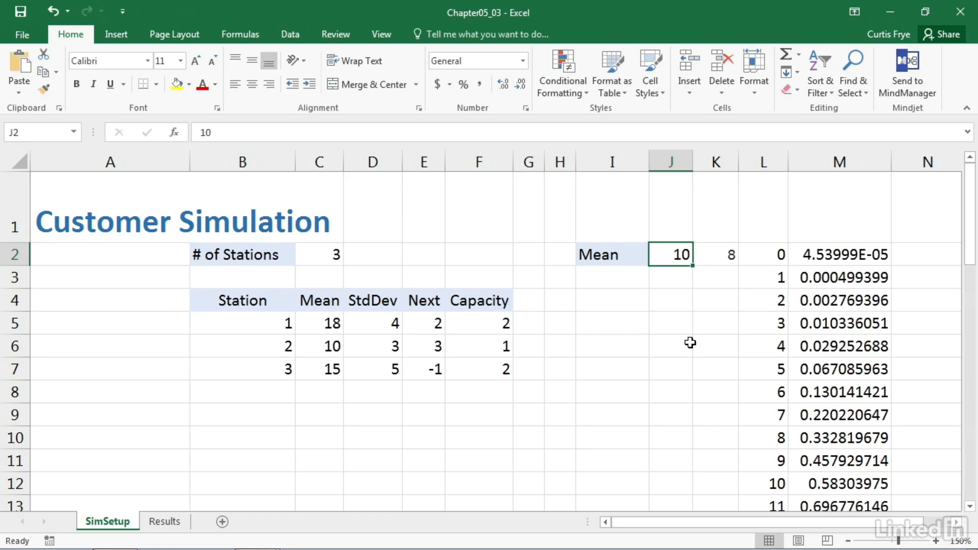
key("alt+F11")
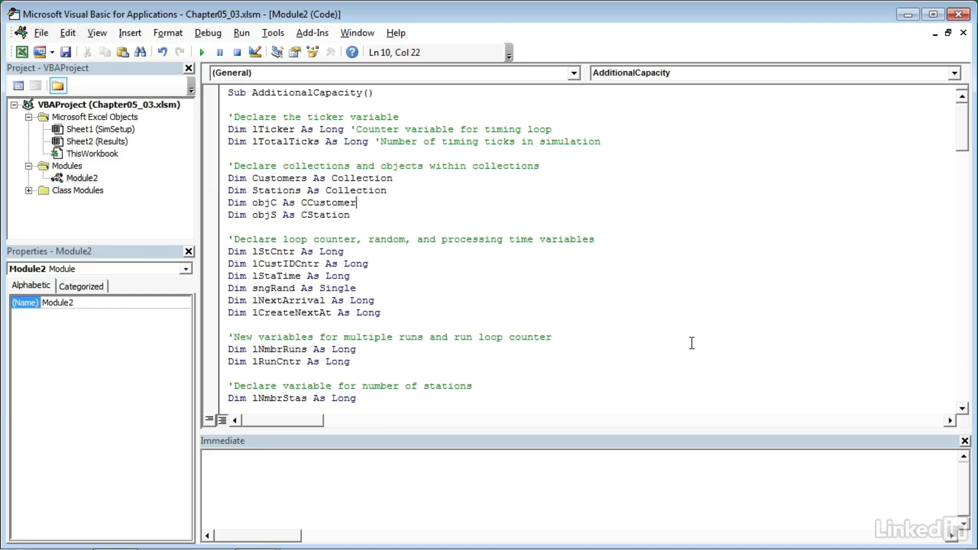
key("F5")
key("alt+F11")
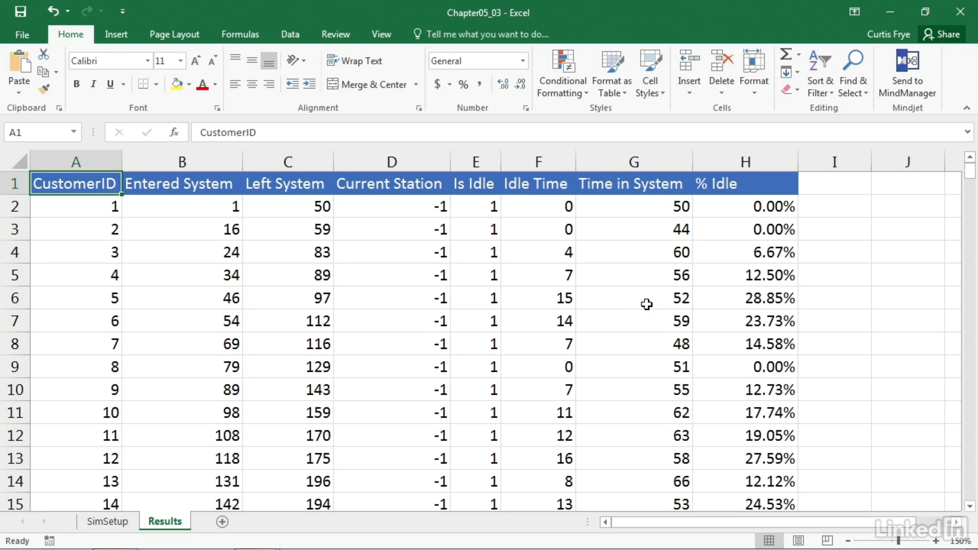
Examine how Idle Time, Time in System and % Idle develop across customers on the Results sheet for the mean of 10
scroll(646, 301, "down", 11)
scroll(646, 304, "down", 10)
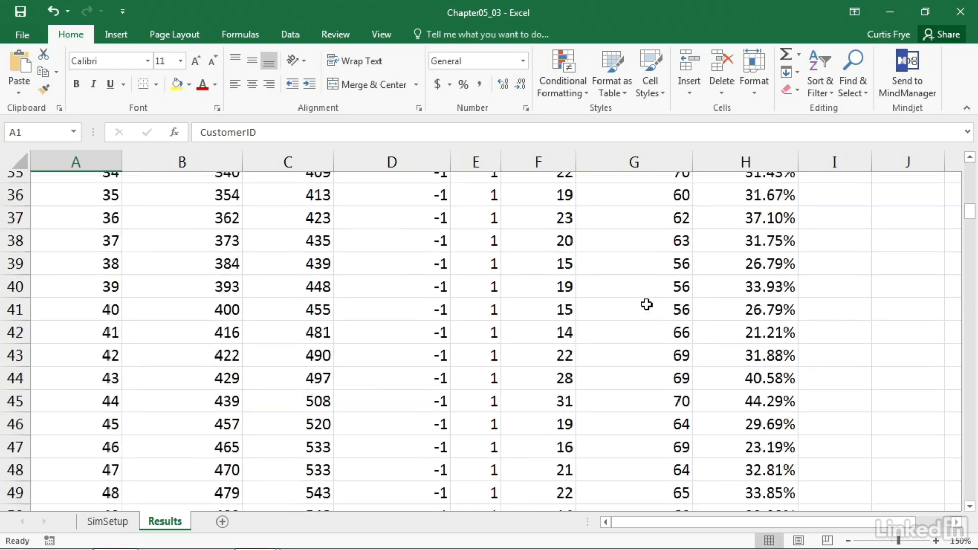
scroll(646, 304, "down", 8)
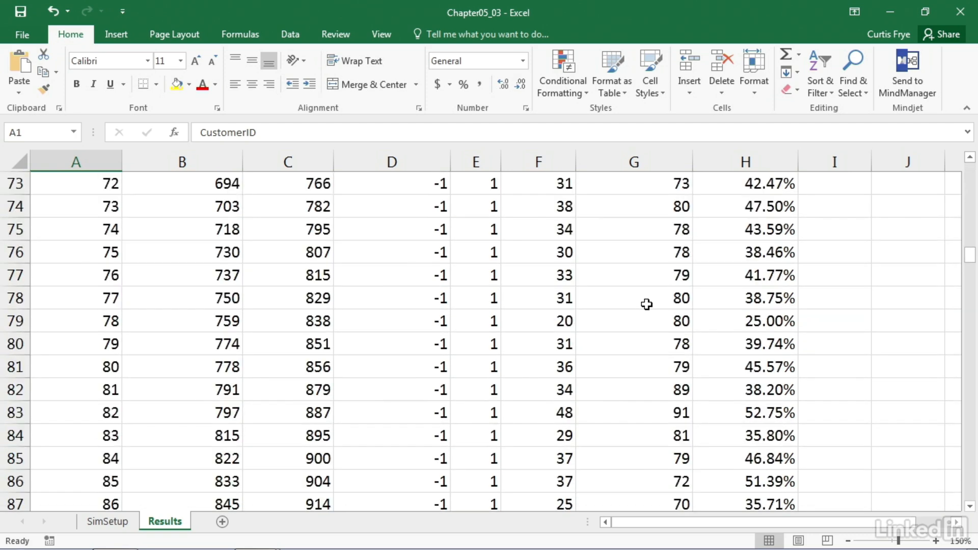
scroll(646, 304, "down", 5)
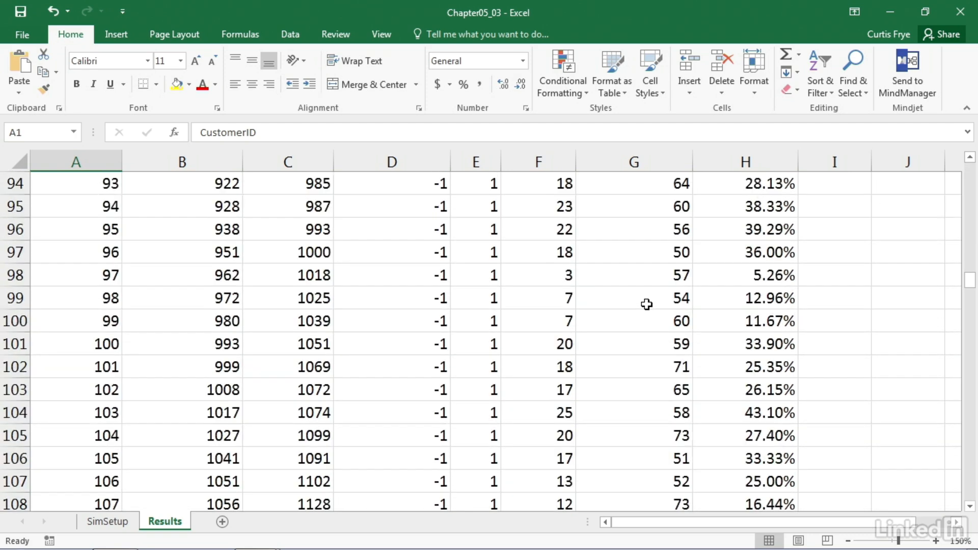
scroll(647, 304, "up", 20)
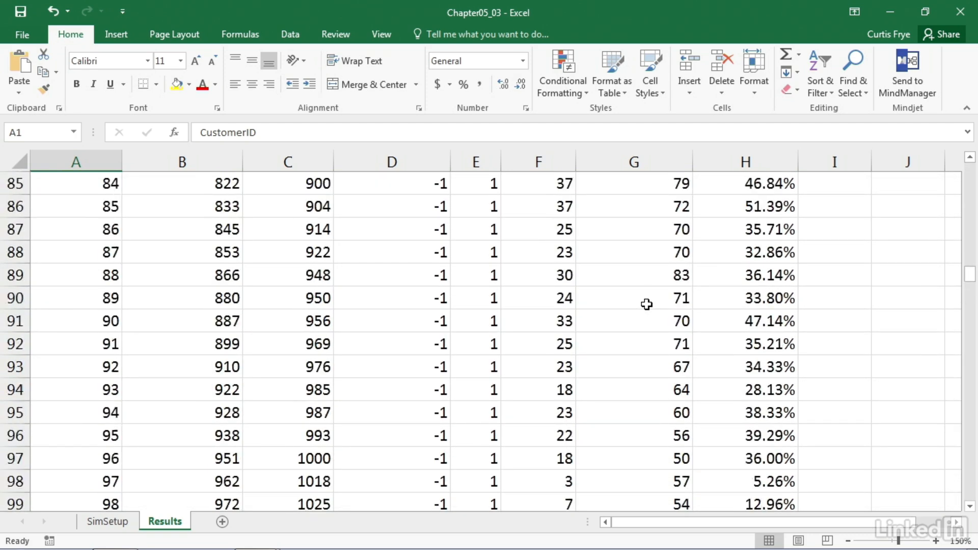
scroll(646, 304, "up", 6)
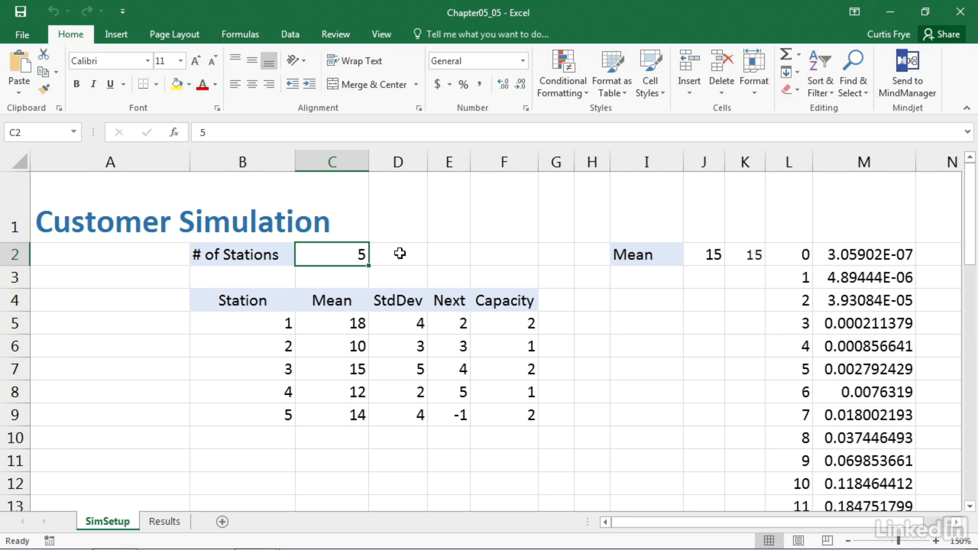
Run the AddMoreStations macro of Chapter05_05 from the Visual Basic editor and return to the workbook
key("alt+F11")
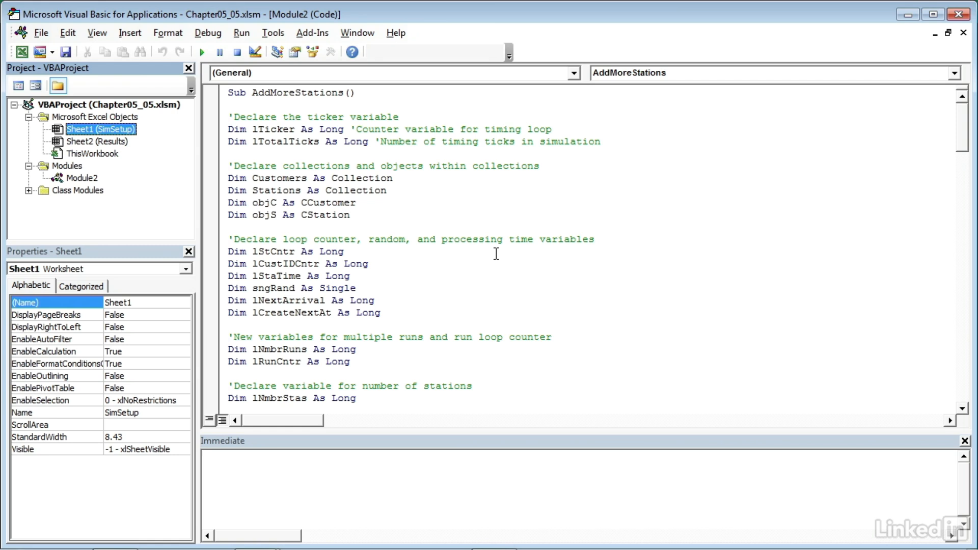
left_click(528, 203)
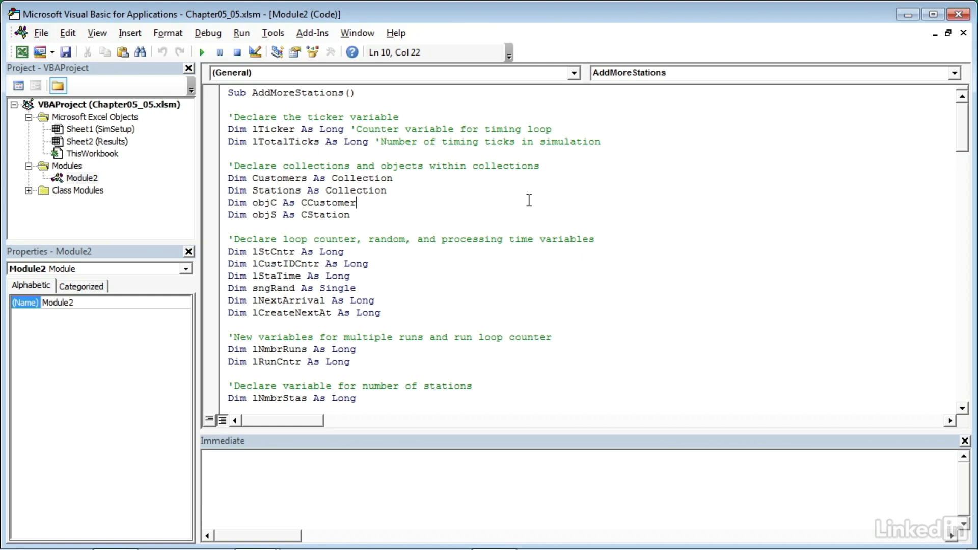
key("F5")
key("alt+F11")
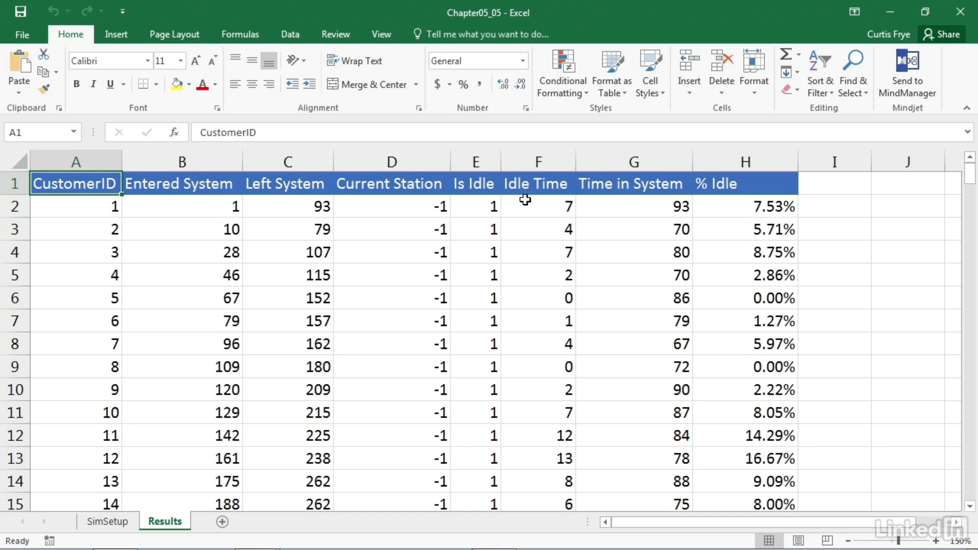
Examine the five-station output on the Results sheet, checking idle times and unfinished customers through the last row
scroll(504, 344, "down", 20)
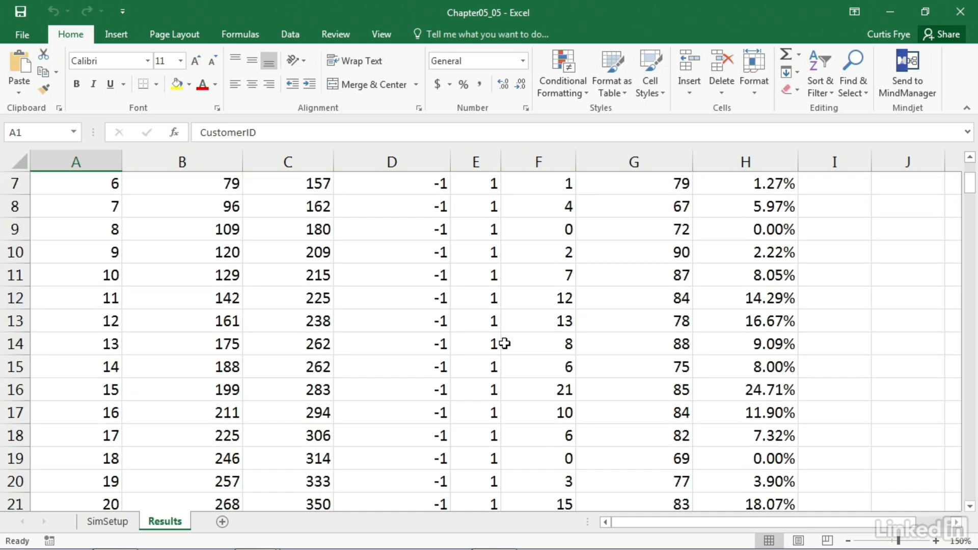
scroll(504, 344, "down", 20)
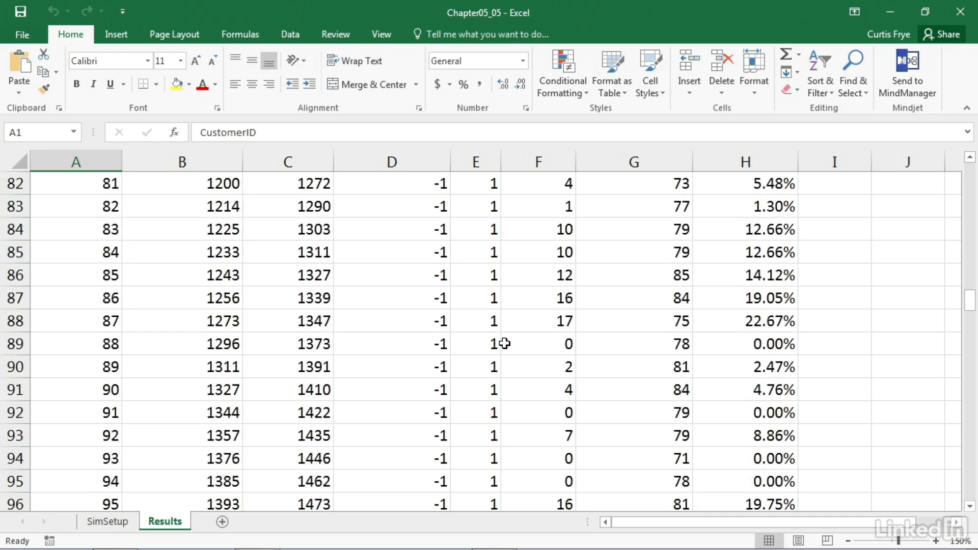
scroll(504, 344, "down", 5)
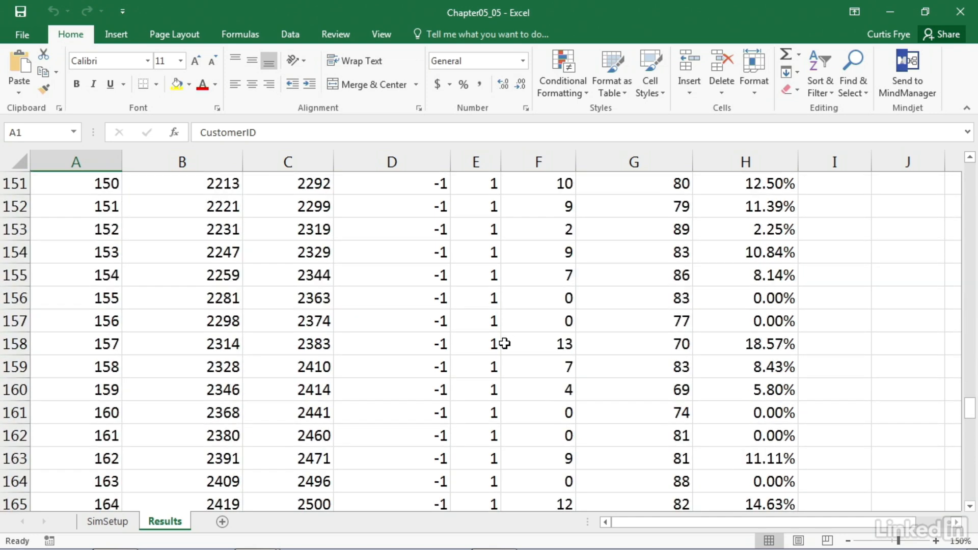
scroll(505, 343, "down", 12)
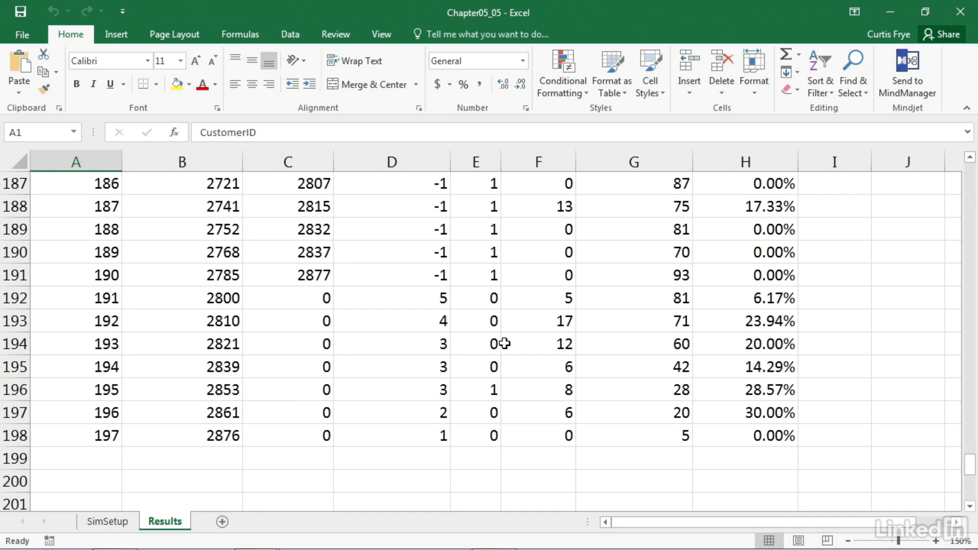
scroll(504, 344, "up", 1)
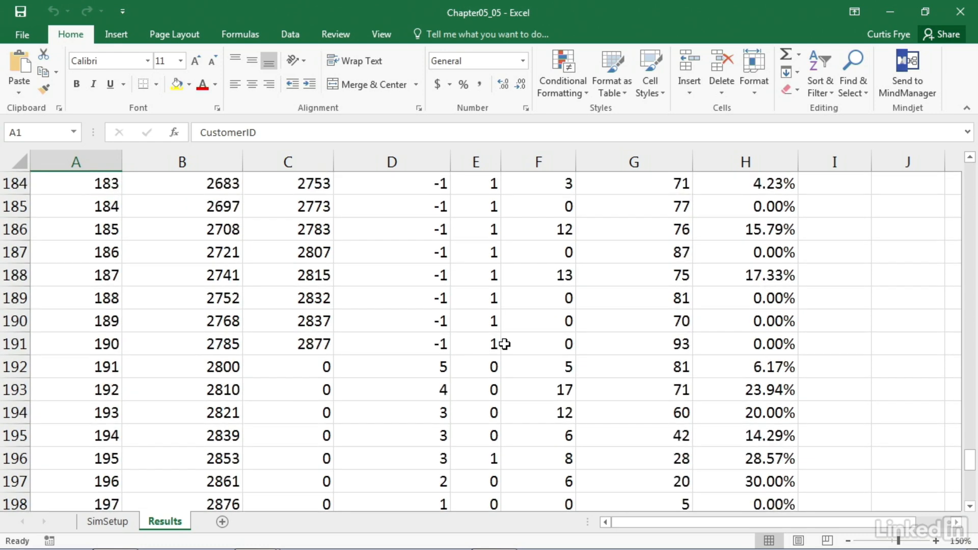
scroll(504, 344, "down", 1)
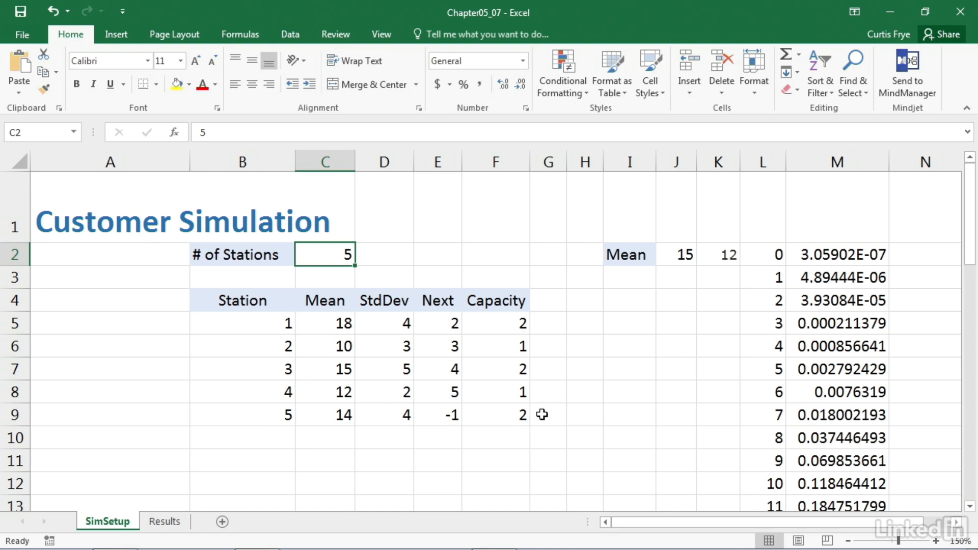
Show the Results sheet of Chapter05_07, run the ReworkLoops macro from the Visual Basic editor and return to the workbook
left_click(173, 522)
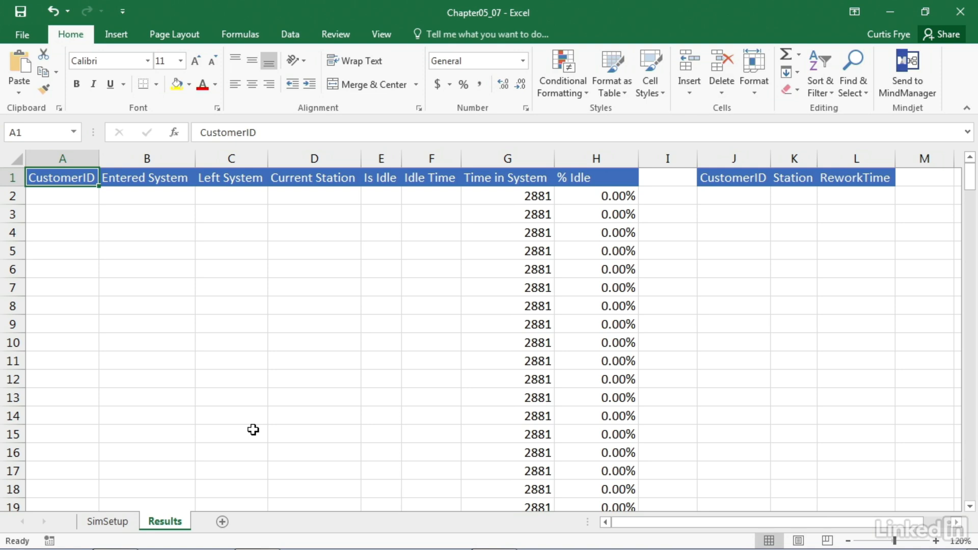
key("alt")
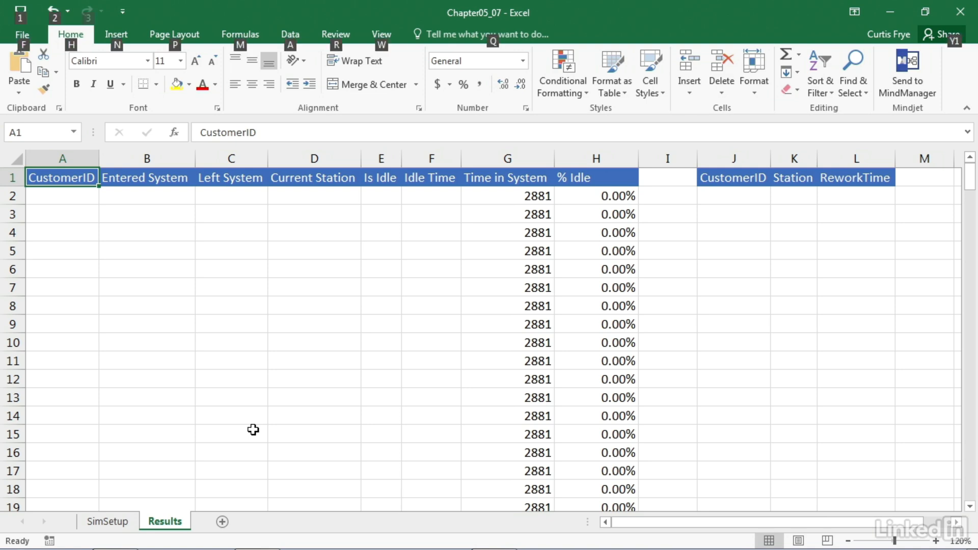
key("alt+F11")
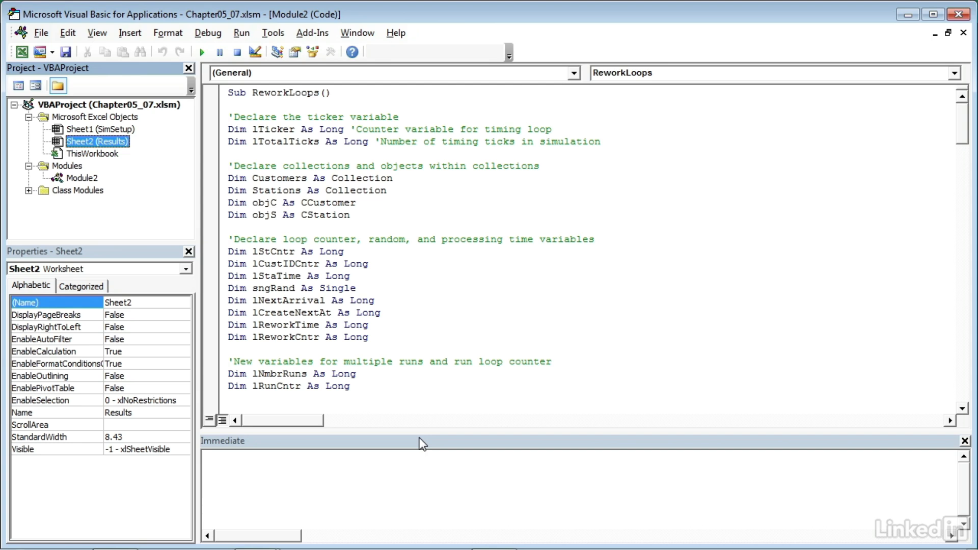
left_click(482, 289)
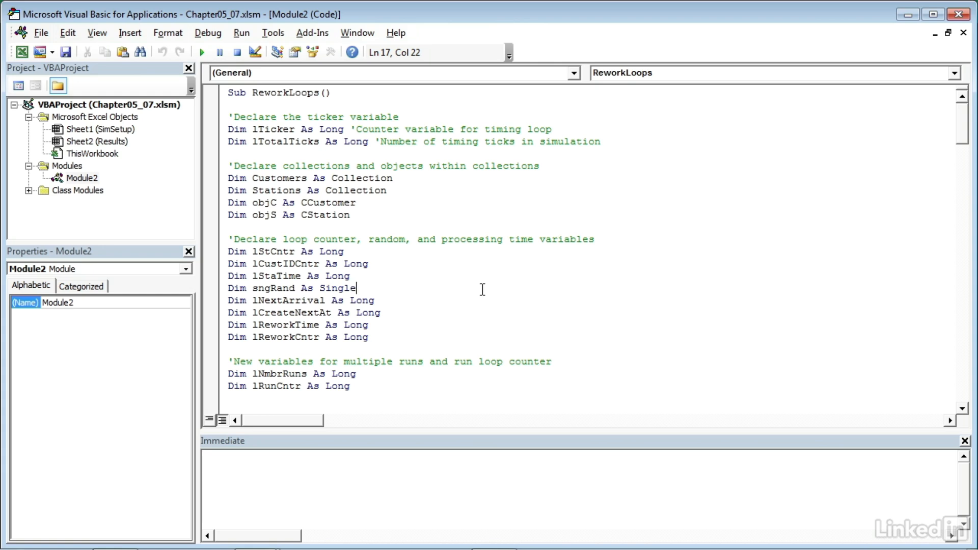
key("F5")
key("alt+F11")
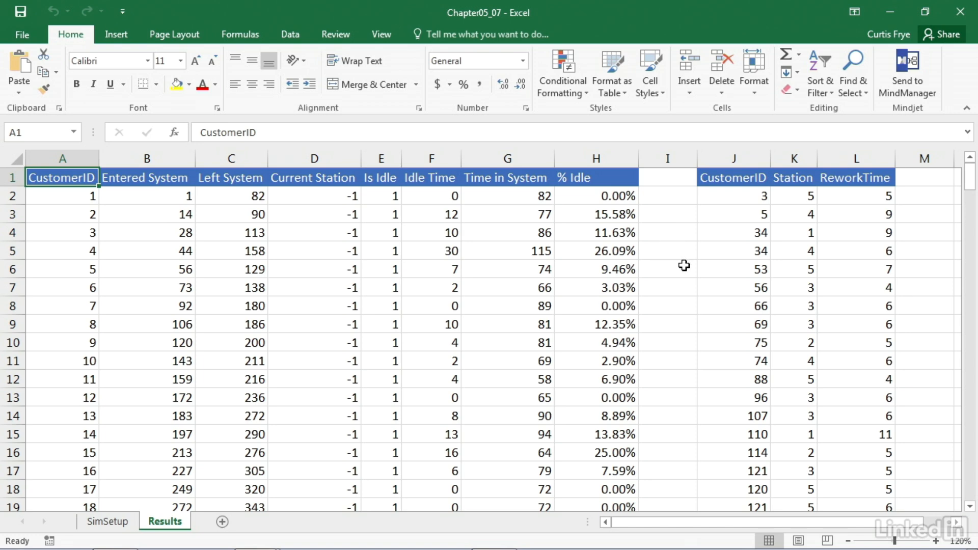
Examine the rework entries in columns J to L and compare them with the matching customers' idle time and time in system
scroll(684, 265, "down", 1)
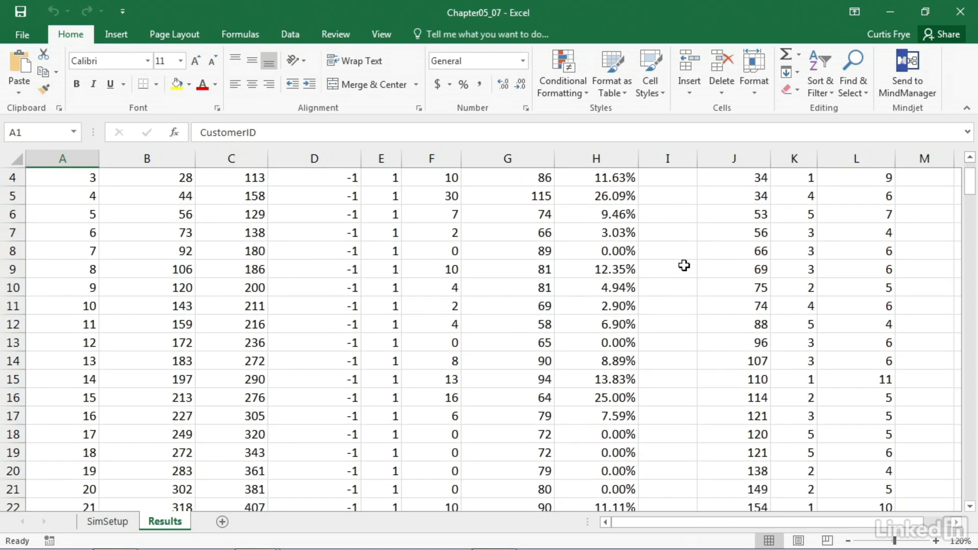
scroll(684, 266, "down", 2)
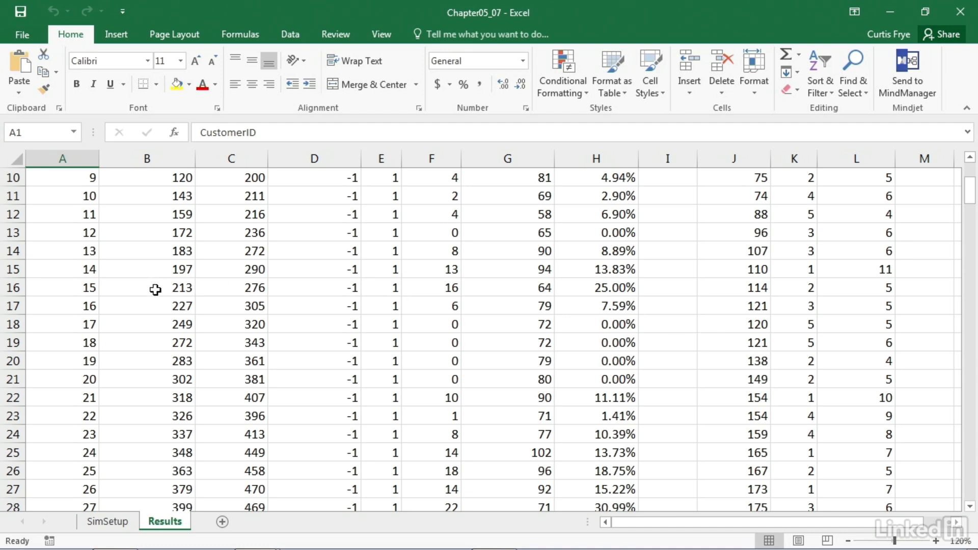
scroll(156, 290, "down", 3)
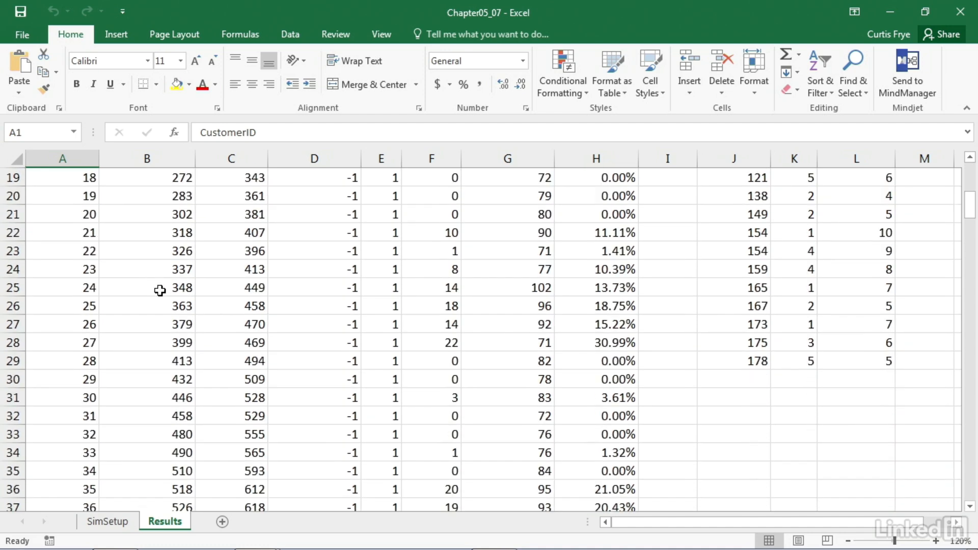
scroll(160, 290, "down", 2)
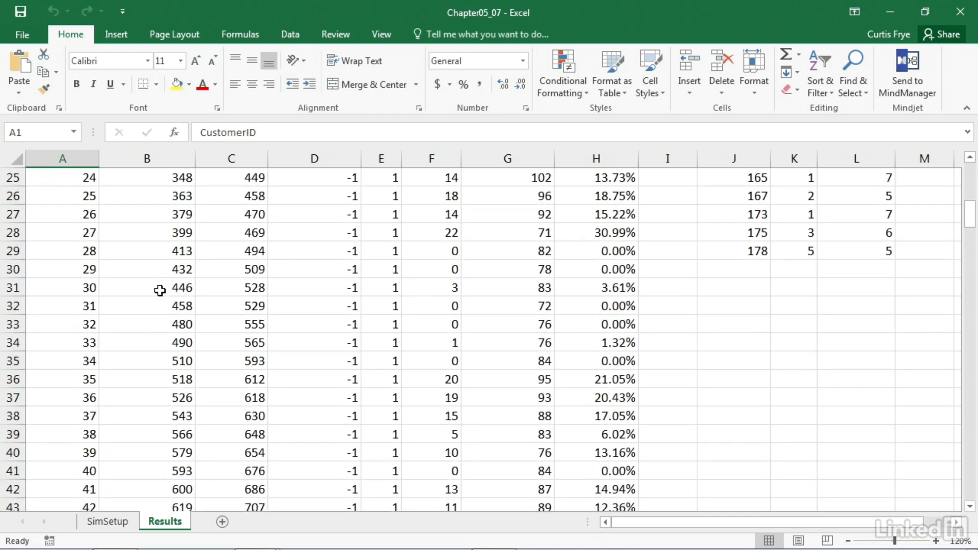
scroll(160, 291, "up", 3)
scroll(161, 290, "down", 12)
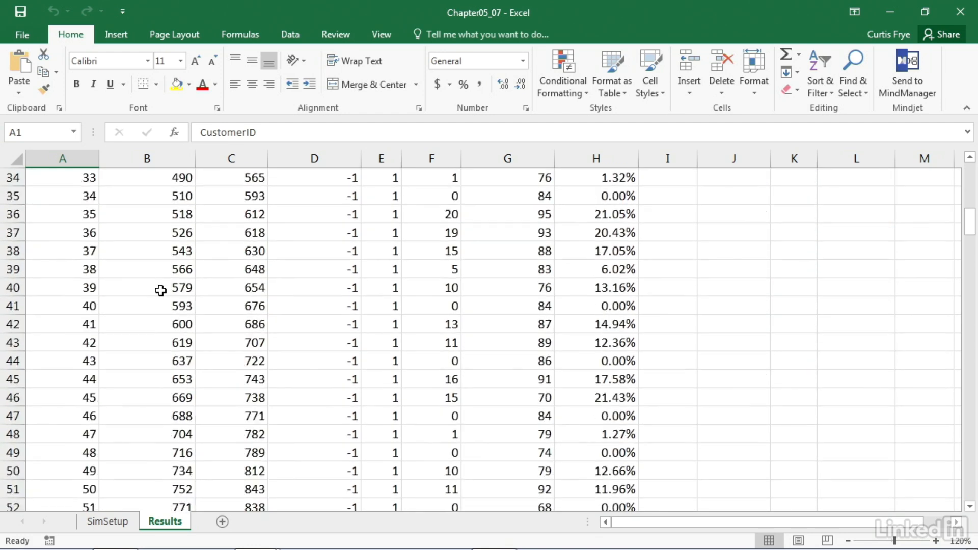
scroll(161, 290, "down", 3)
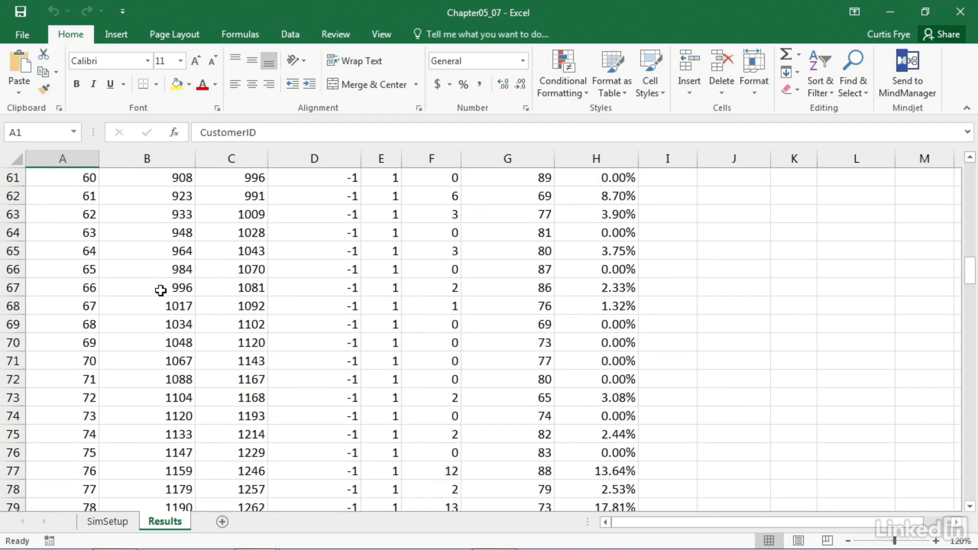
scroll(160, 290, "down", 6)
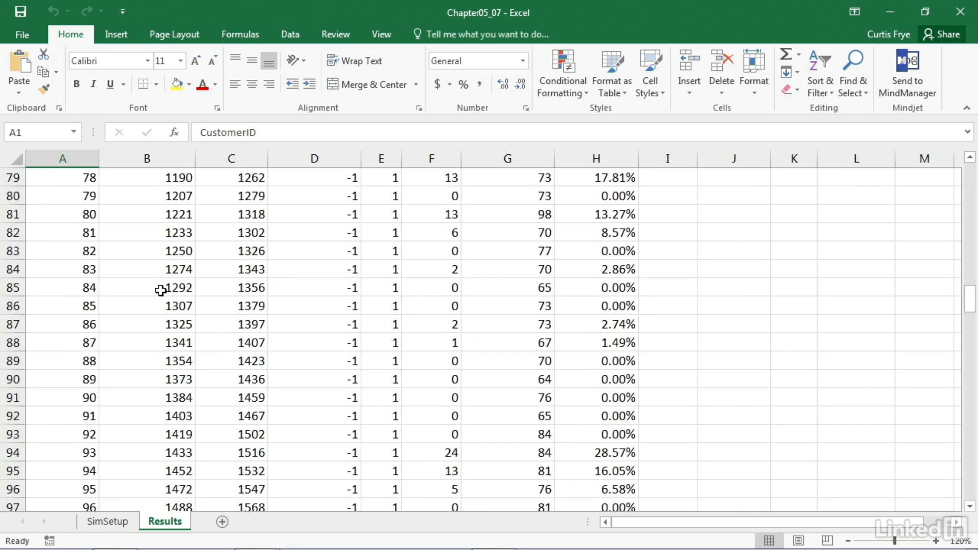
scroll(160, 290, "down", 10)
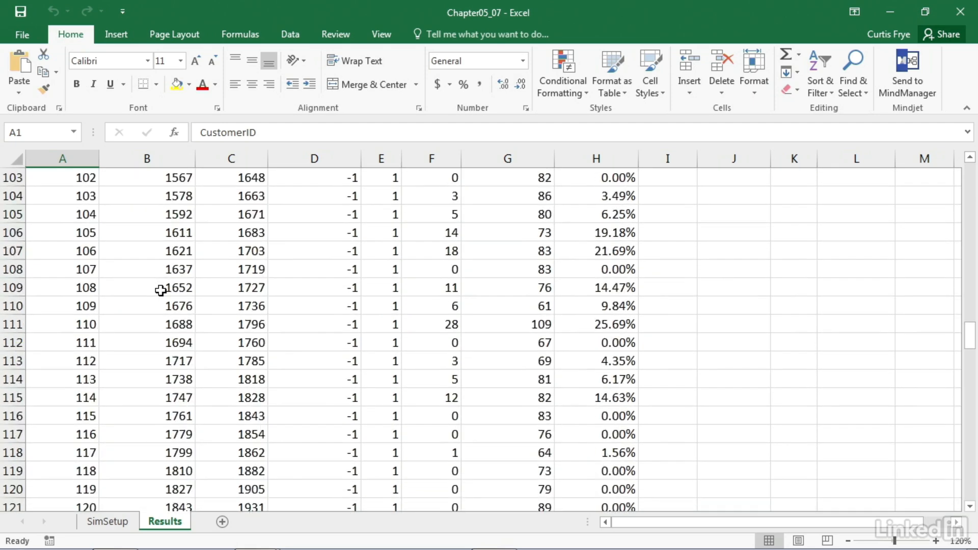
scroll(161, 291, "down", 1)
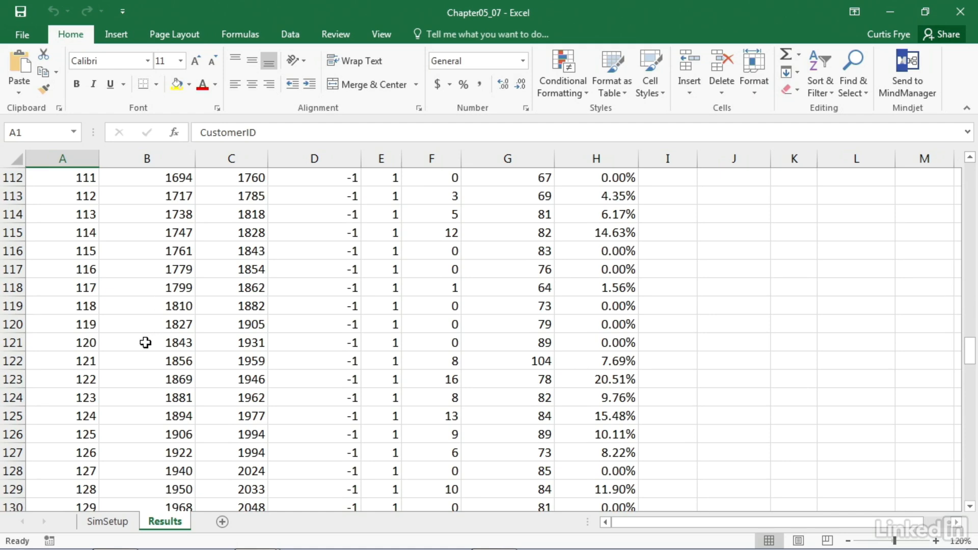
scroll(146, 342, "down", 2)
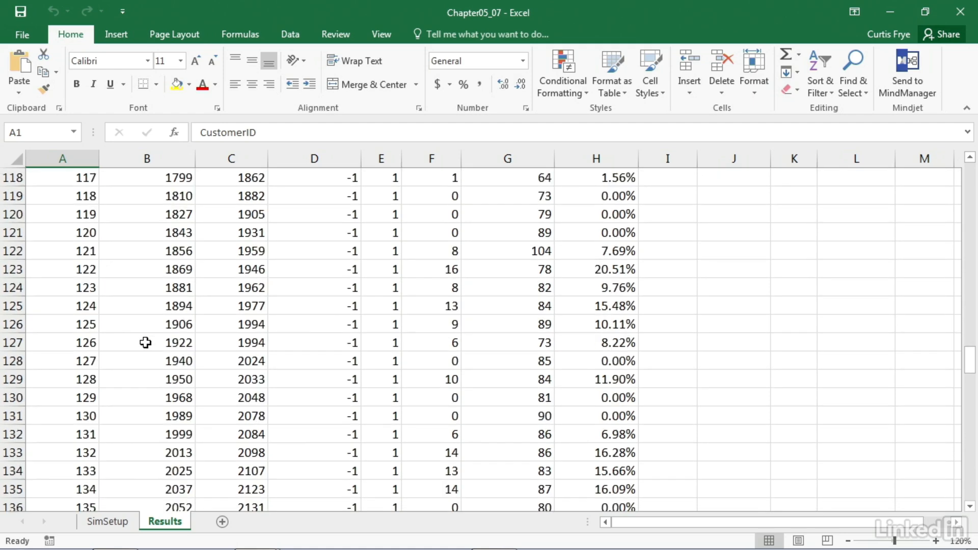
scroll(145, 342, "down", 3)
scroll(145, 342, "down", 1)
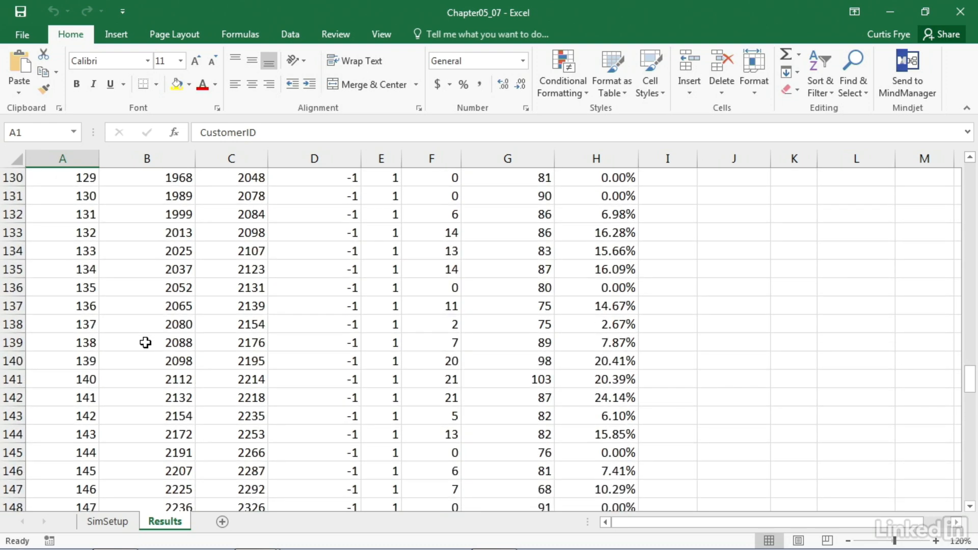
Review the idle times and unfinished customers in the remaining rows of the Chapter05_07 Results sheet
scroll(146, 342, "down", 1)
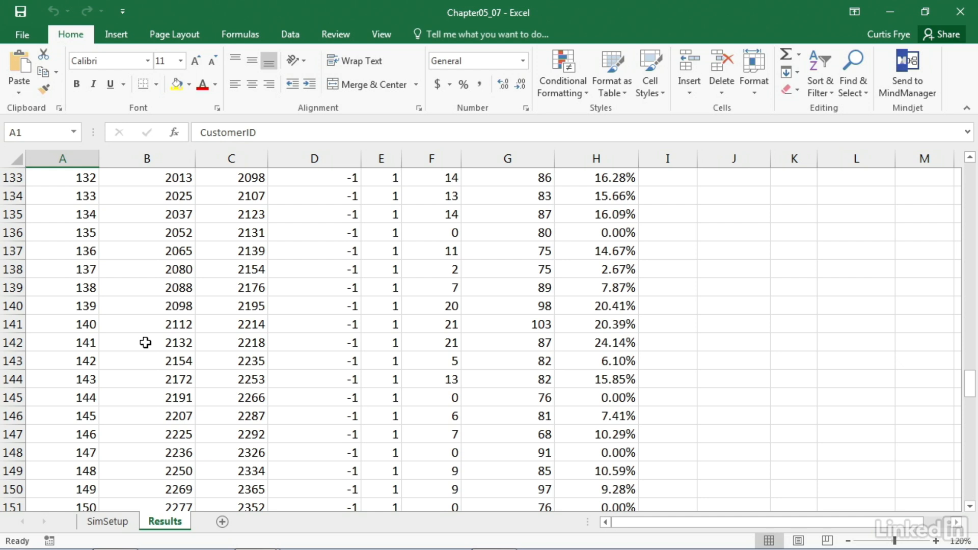
scroll(145, 343, "down", 3)
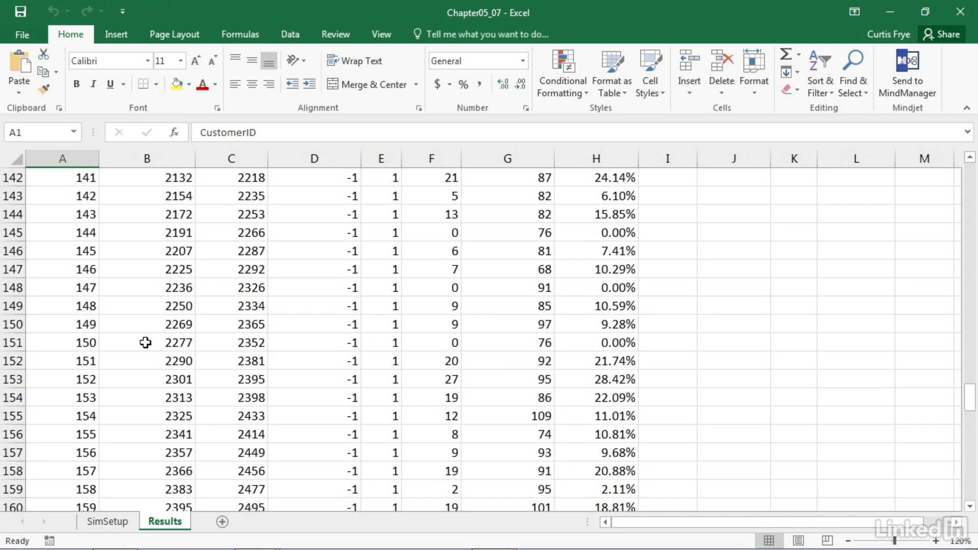
scroll(145, 343, "down", 7)
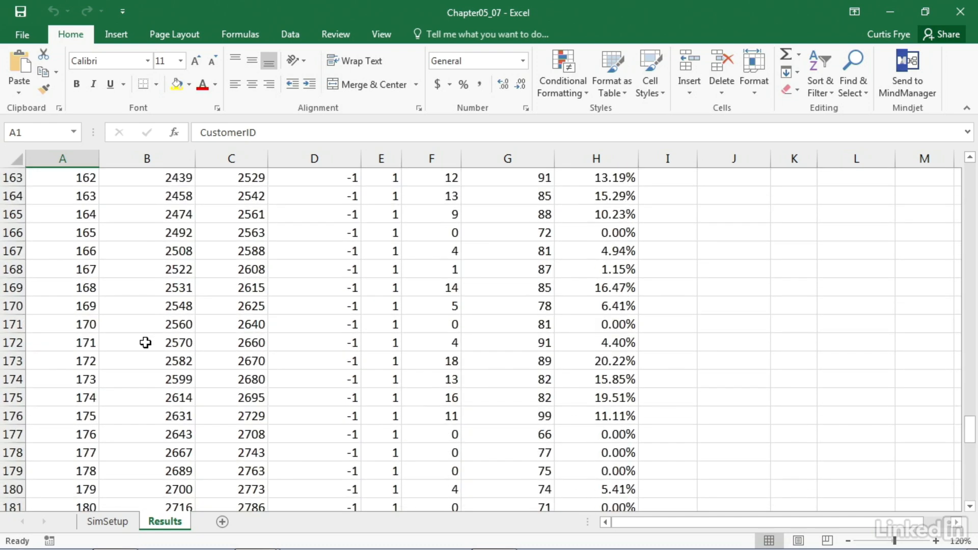
scroll(145, 342, "down", 2)
scroll(145, 343, "down", 1)
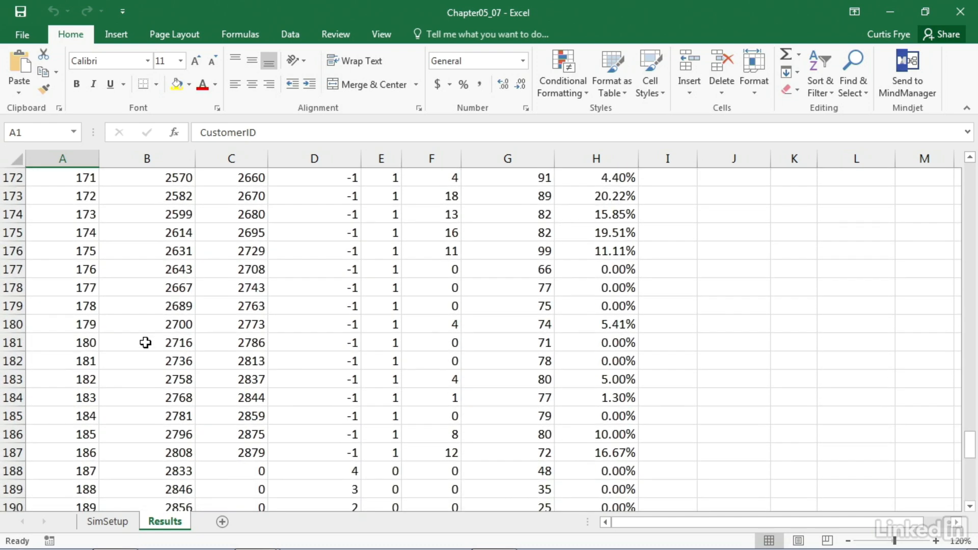
scroll(145, 343, "down", 2)
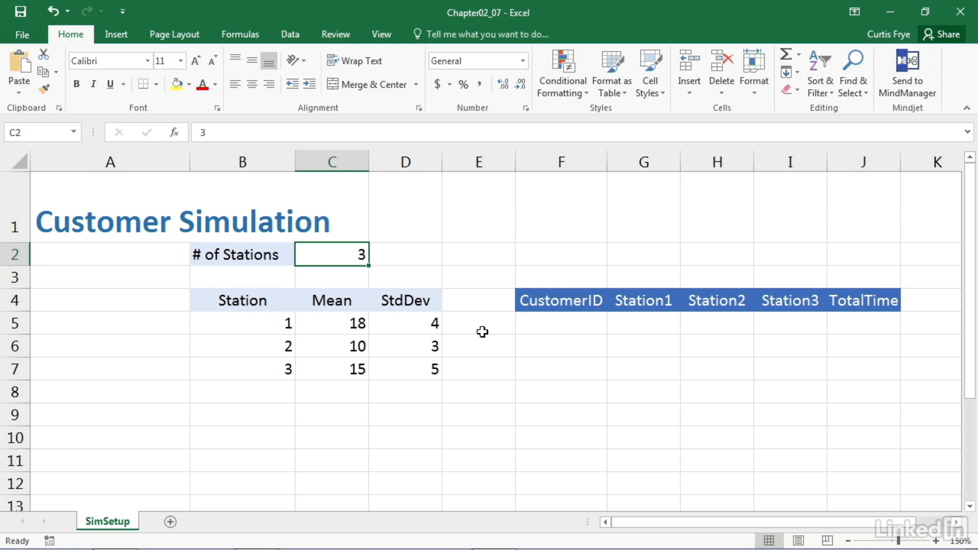
Show Module1 of Chapter02_07 in the Visual Basic editor and read the MainTest code from the declarations to End Sub
key("alt+F11")
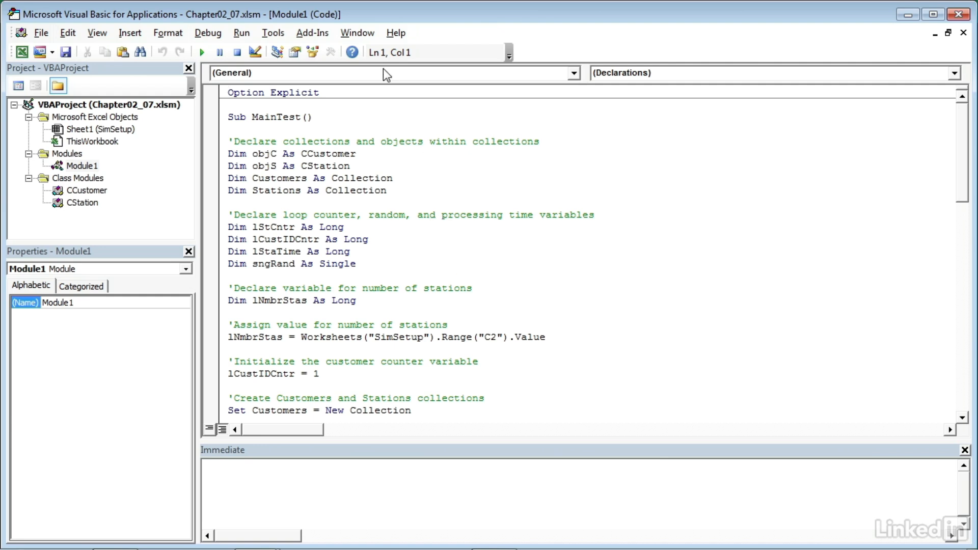
left_click(358, 33)
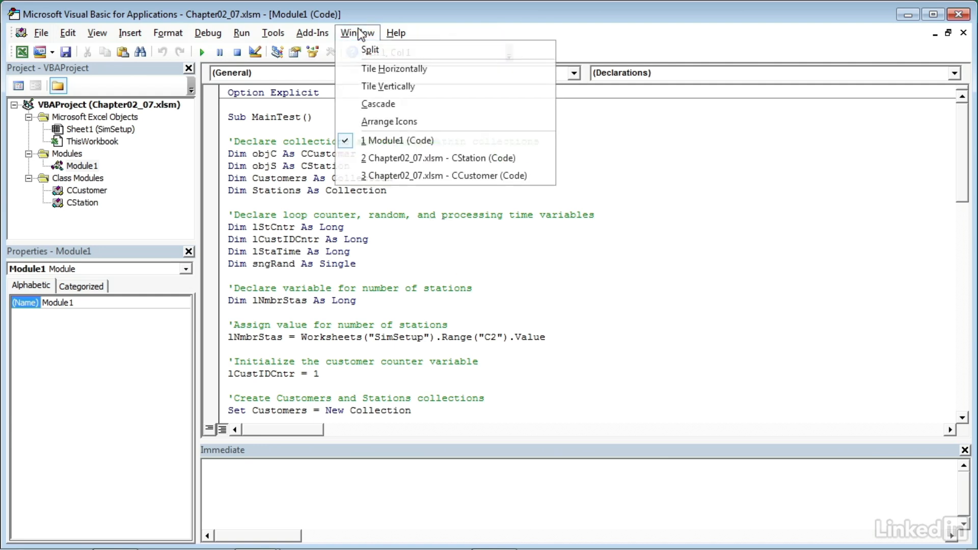
left_click(460, 140)
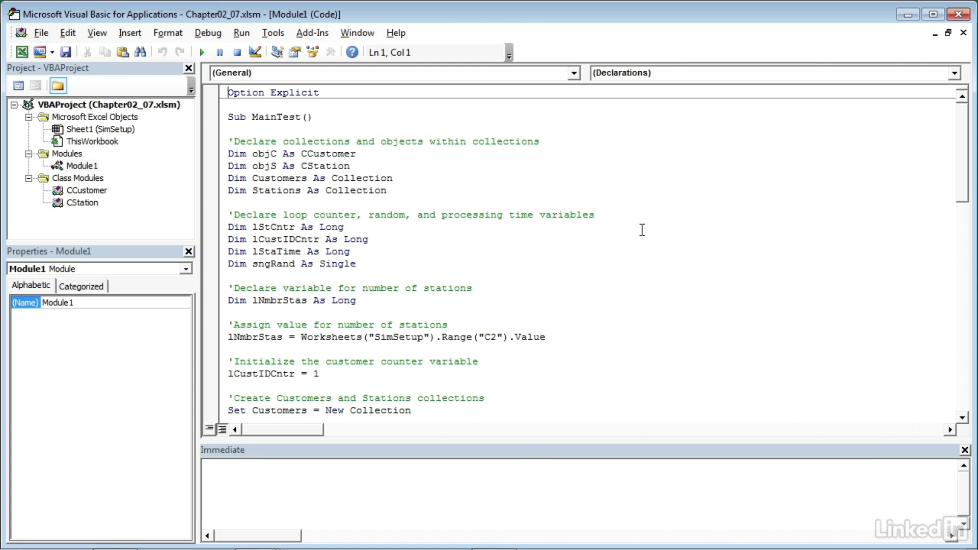
scroll(642, 229, "down", 1)
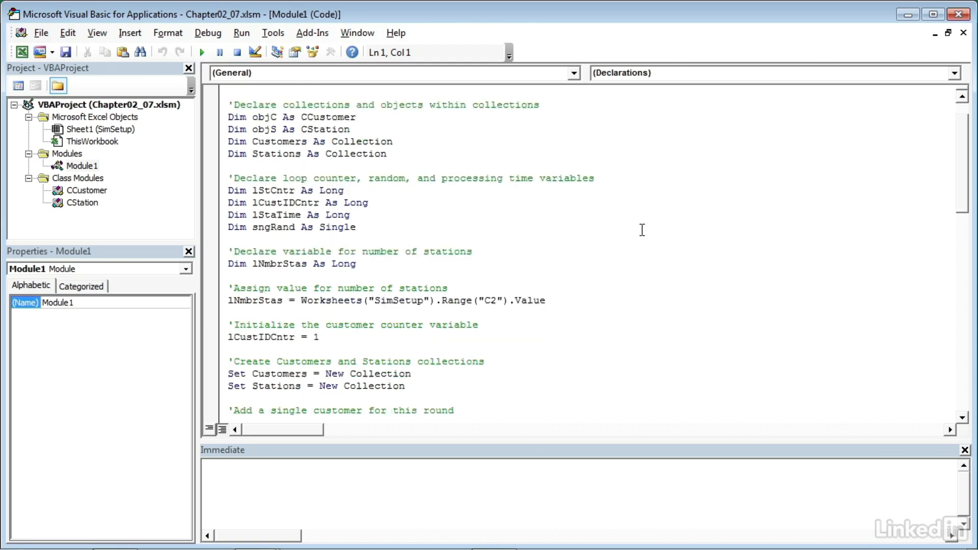
scroll(642, 230, "down", 1)
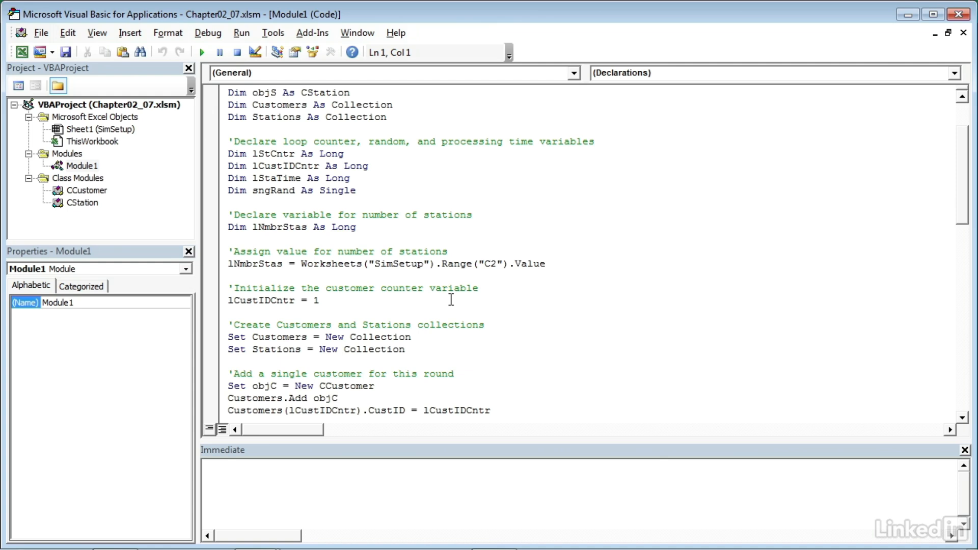
scroll(647, 326, "down", 3)
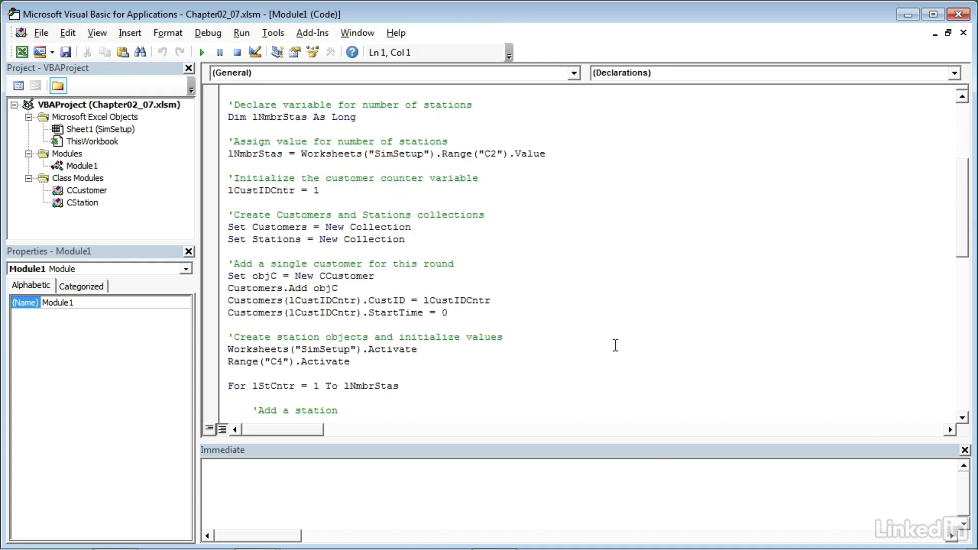
scroll(616, 345, "down", 2)
scroll(616, 346, "down", 1)
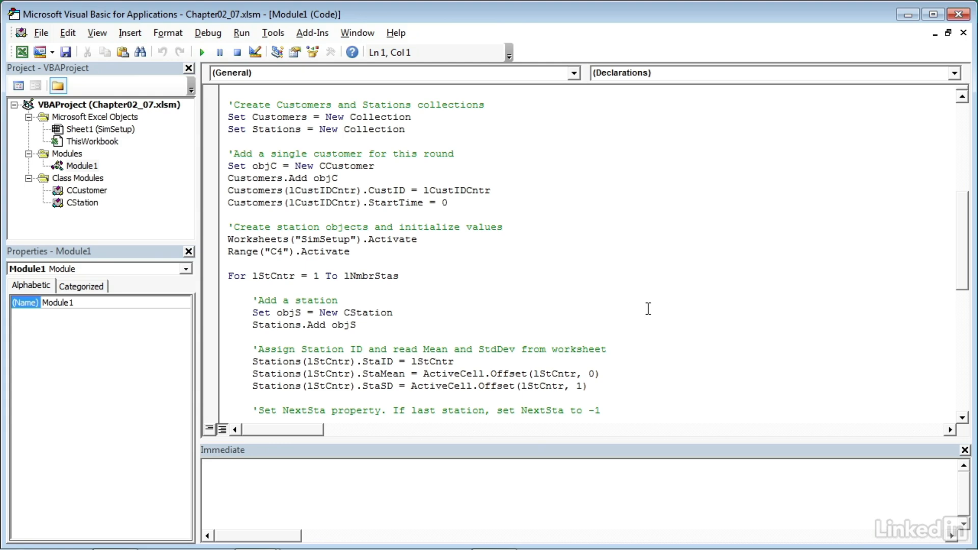
scroll(648, 309, "down", 7)
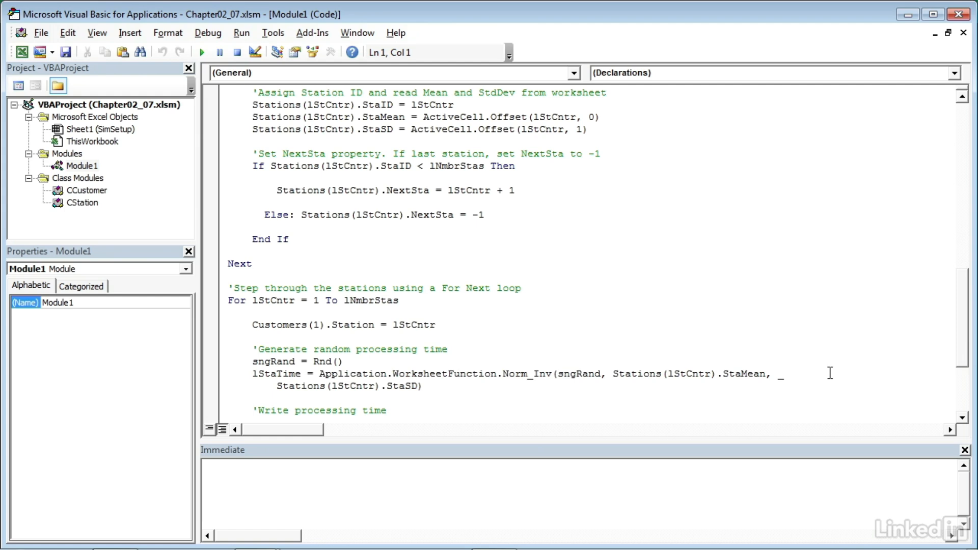
scroll(829, 373, "down", 4)
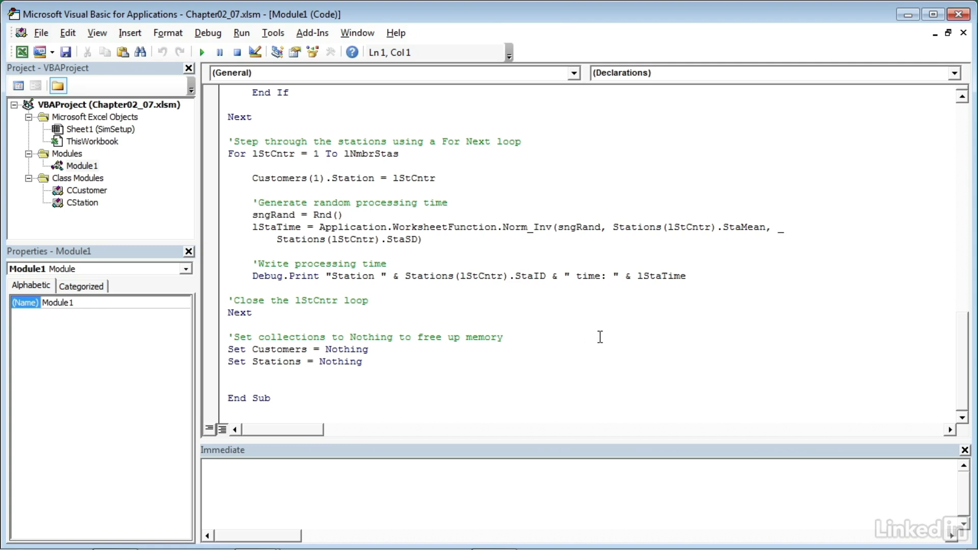
Run the MainTest macro twice to print the processing time of each station
left_click(620, 251)
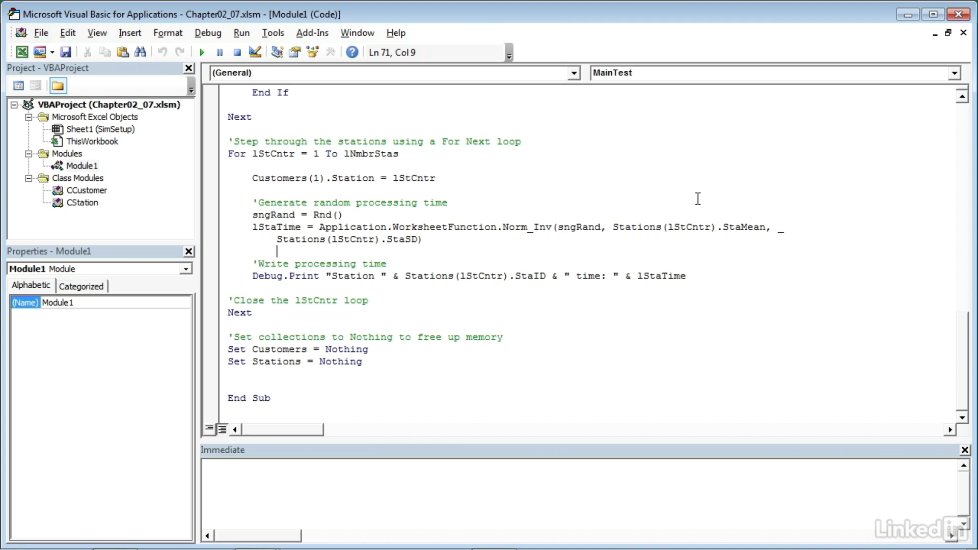
key("F5")
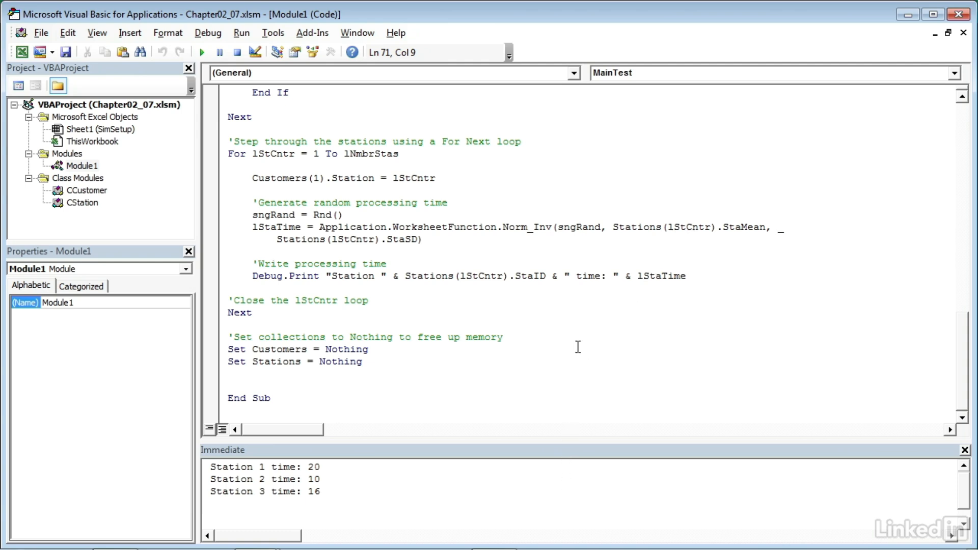
key("F5")
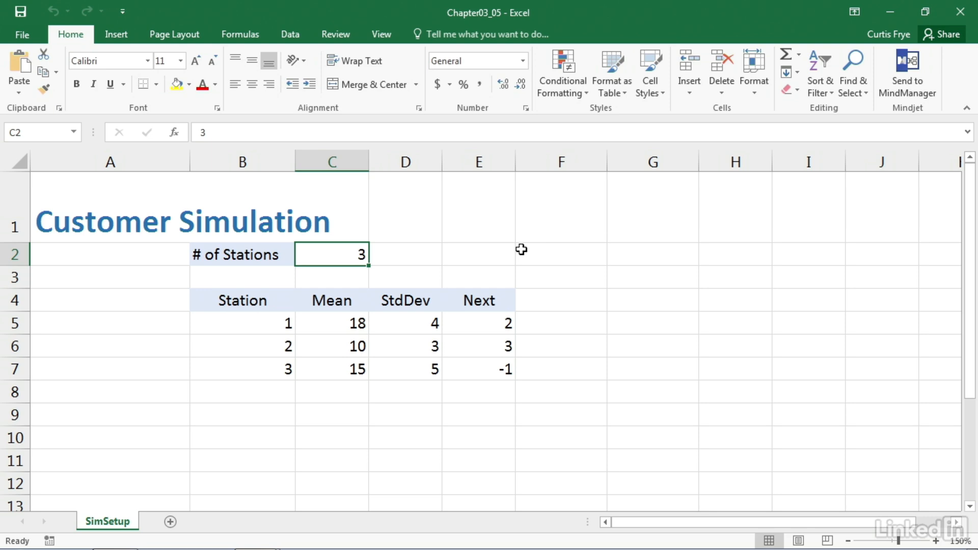
Switch from the Chapter03_05 workbook to its Visual Basic editor and run the TestUpdateOnTickMethod macro
key("alt+F11")
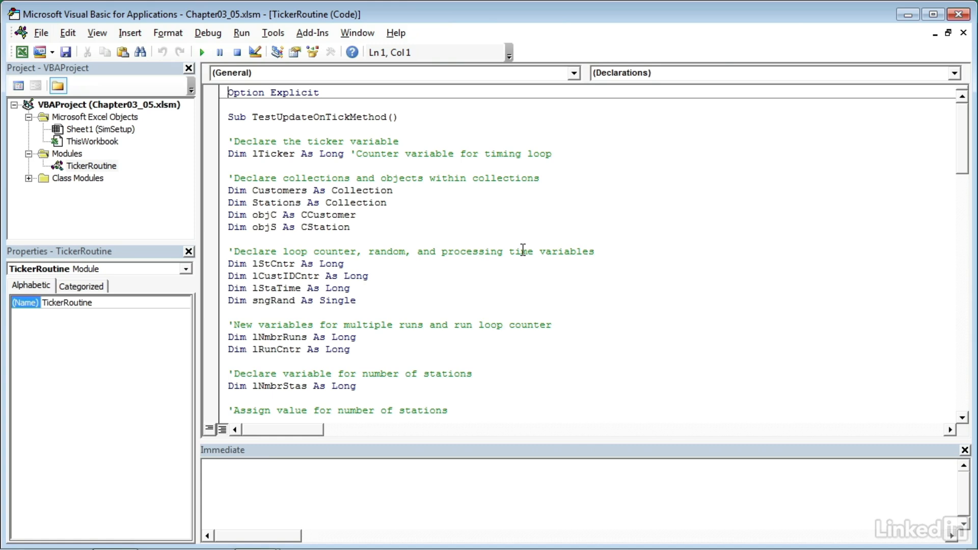
left_click(523, 229)
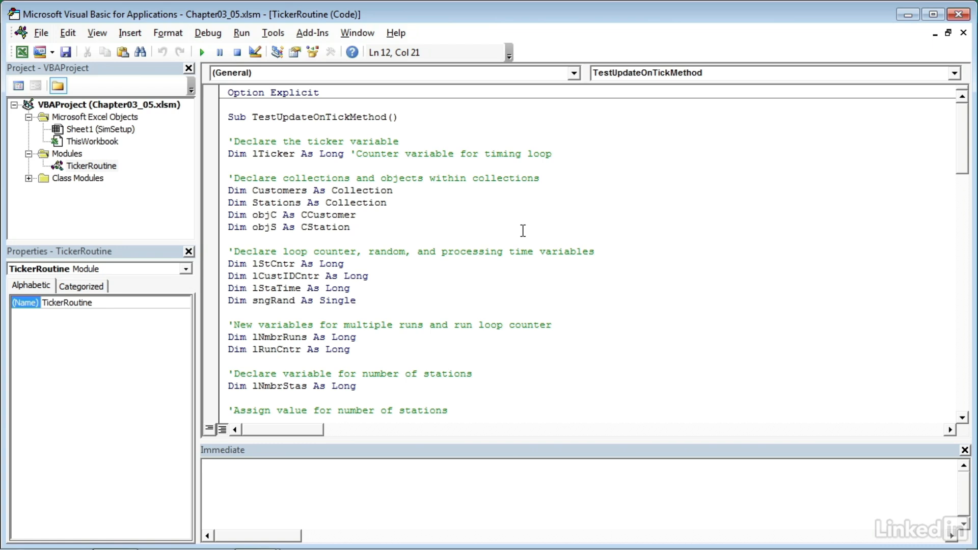
key("F5")
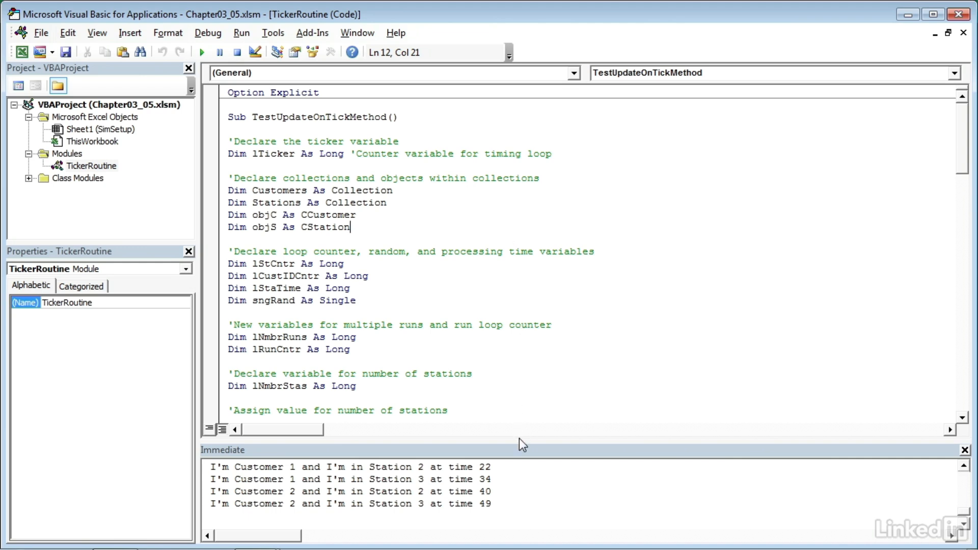
Enlarge the Immediate window and read the customer idle and station messages from the first line to the last
left_click_drag(522, 439, 523, 297)
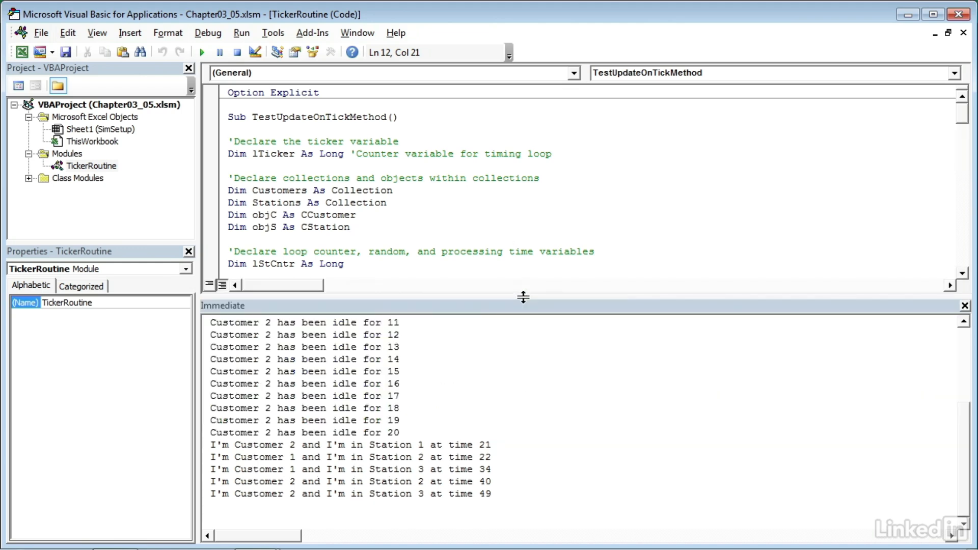
left_click_drag(964, 443, 963, 357)
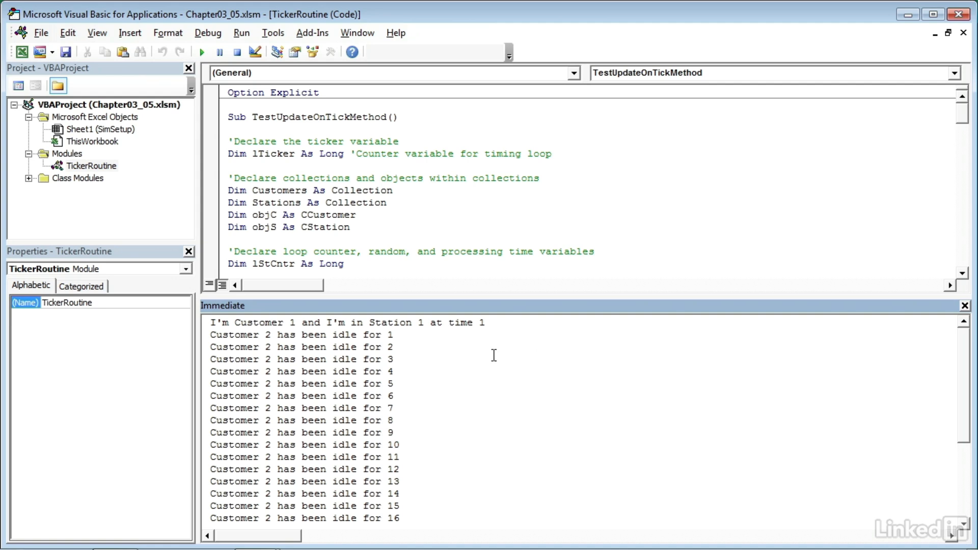
scroll(480, 389, "down", 2)
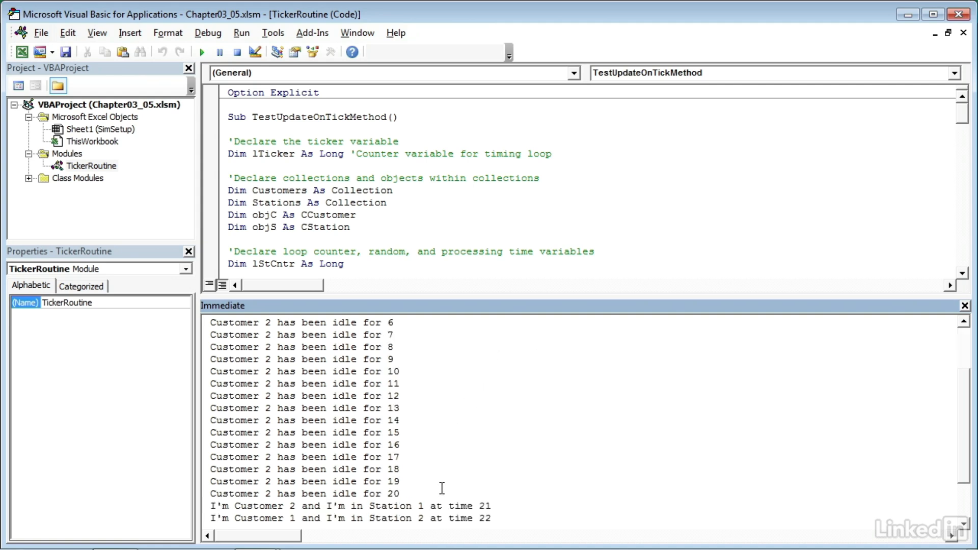
scroll(583, 463, "down", 2)
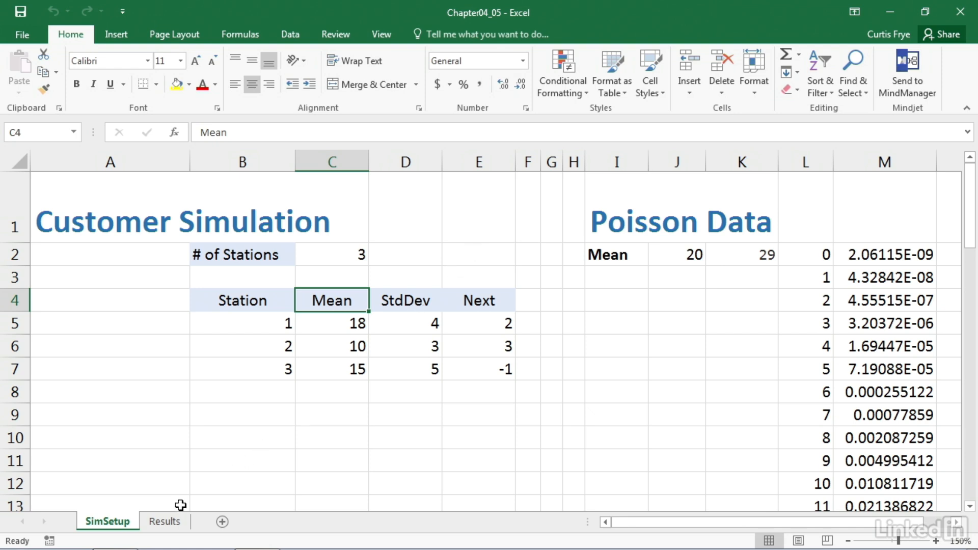
Show the Results sheet of Chapter04_05, run the UpdateOnTick macro from the Visual Basic editor and return to the workbook
left_click(162, 524)
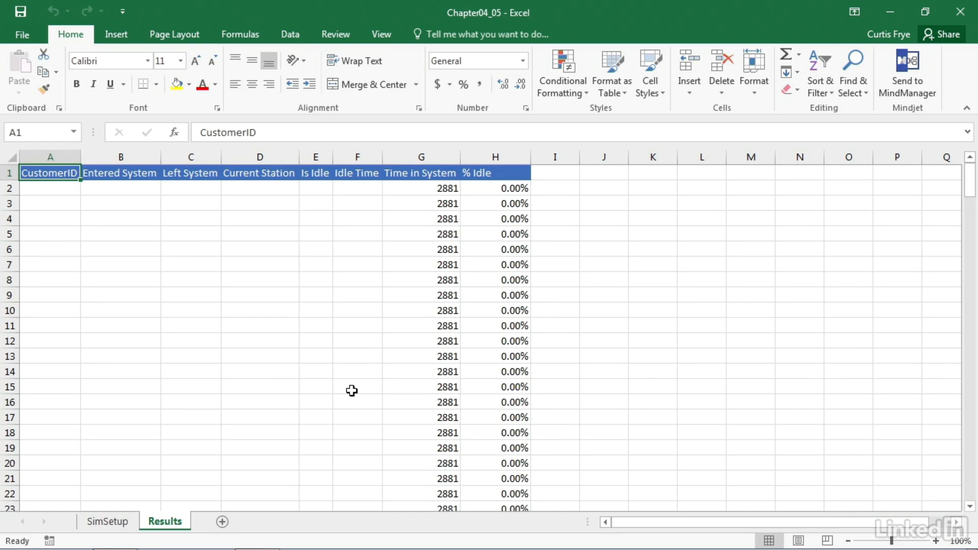
key("alt+F11")
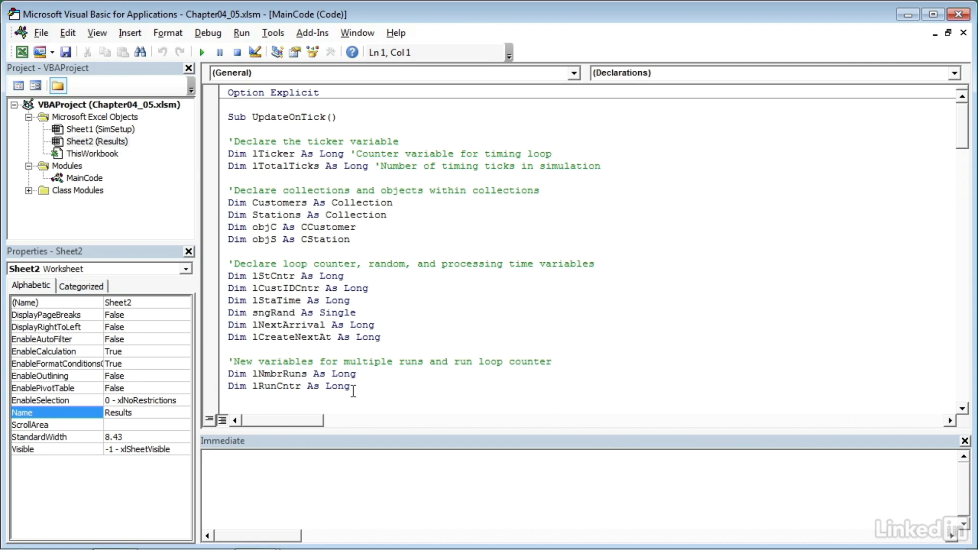
left_click(555, 220)
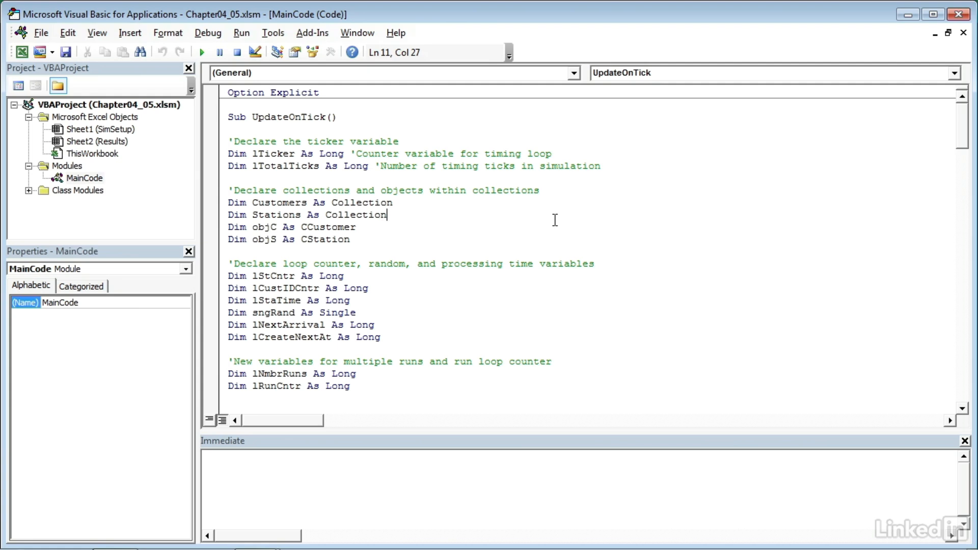
key("F5")
key("alt+F11")
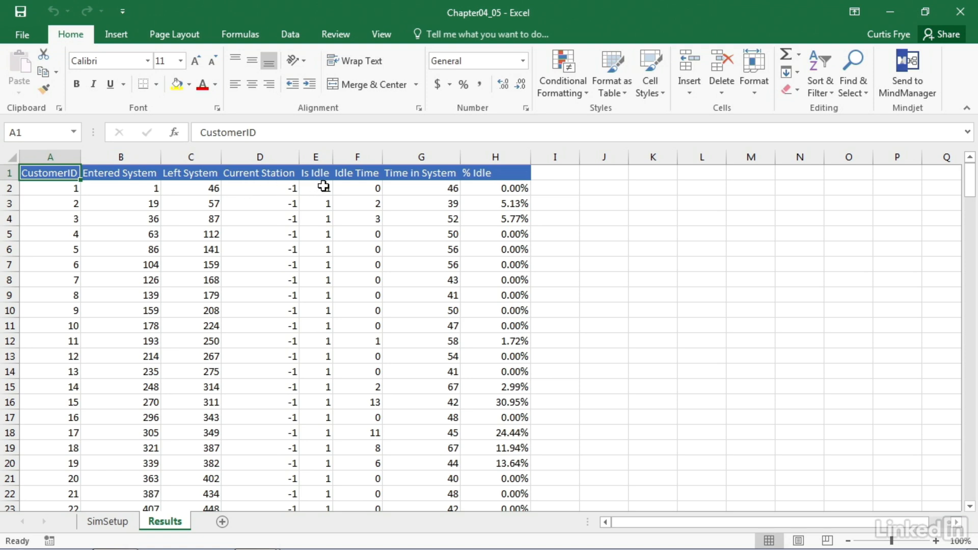
Examine the Time in System formula in G2 and the results through the last customers, selecting G146:H146 to check time and idle percentage
left_click(396, 189)
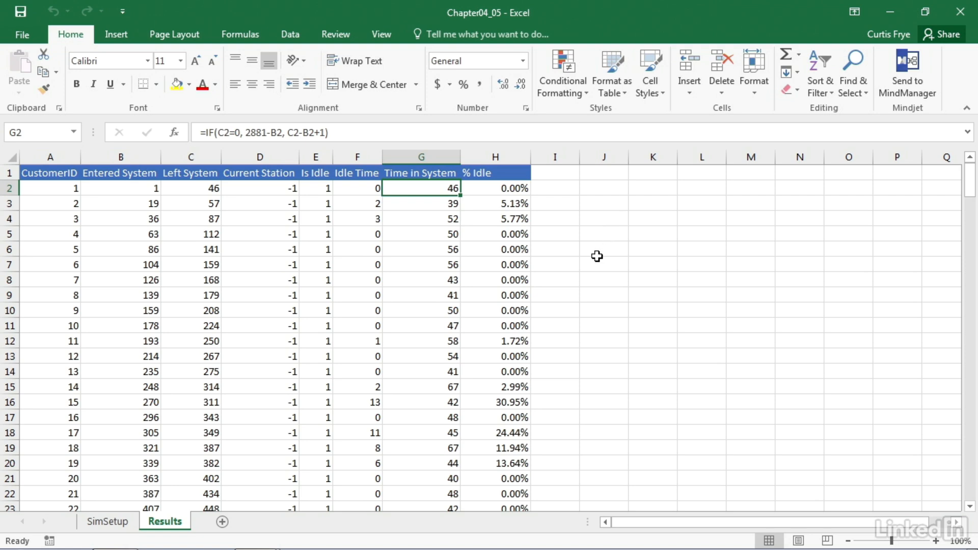
scroll(599, 256, "down", 8)
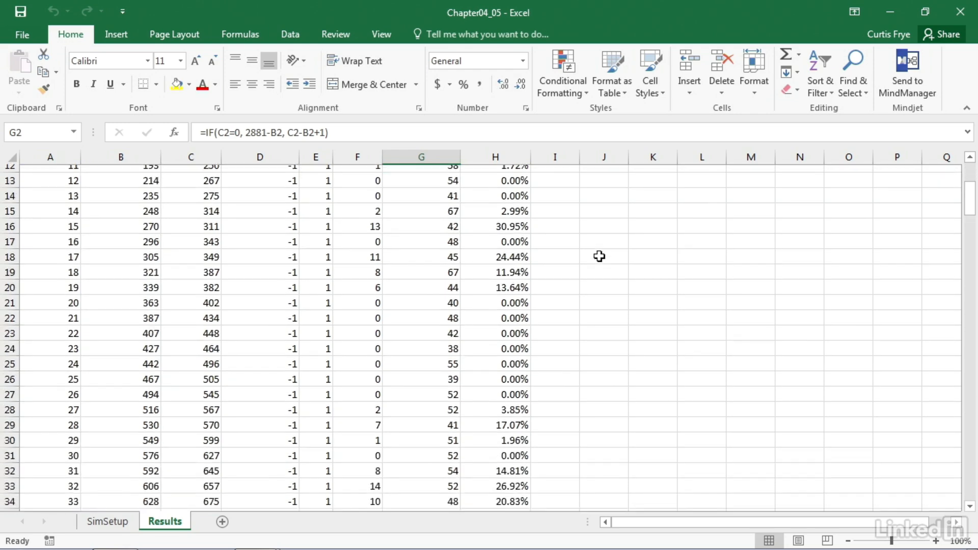
scroll(599, 257, "down", 6)
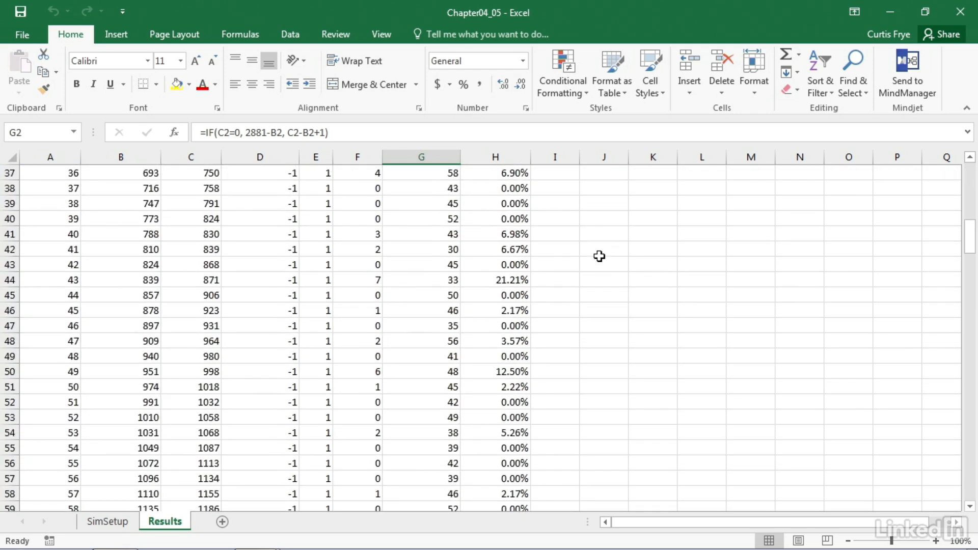
scroll(599, 257, "down", 11)
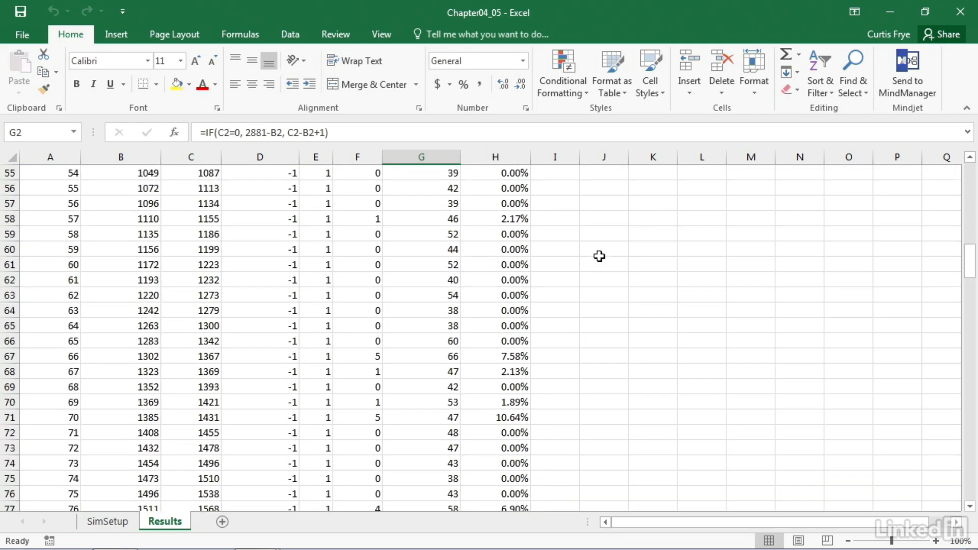
scroll(599, 256, "down", 12)
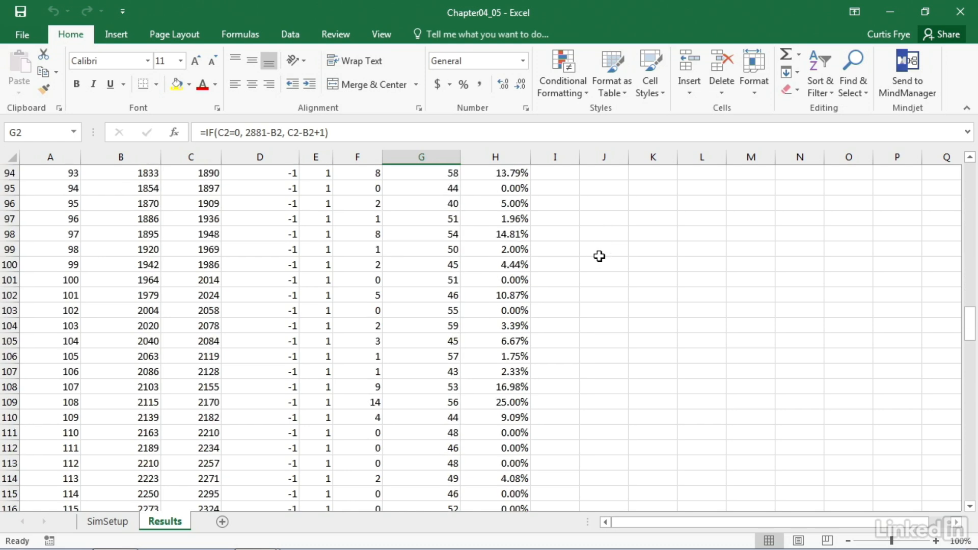
scroll(599, 256, "down", 6)
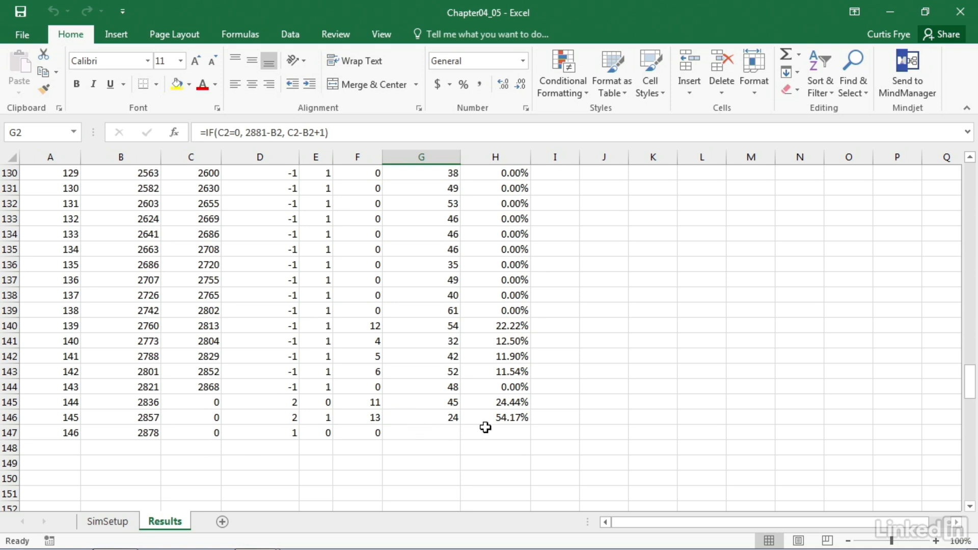
left_click_drag(434, 417, 497, 419)
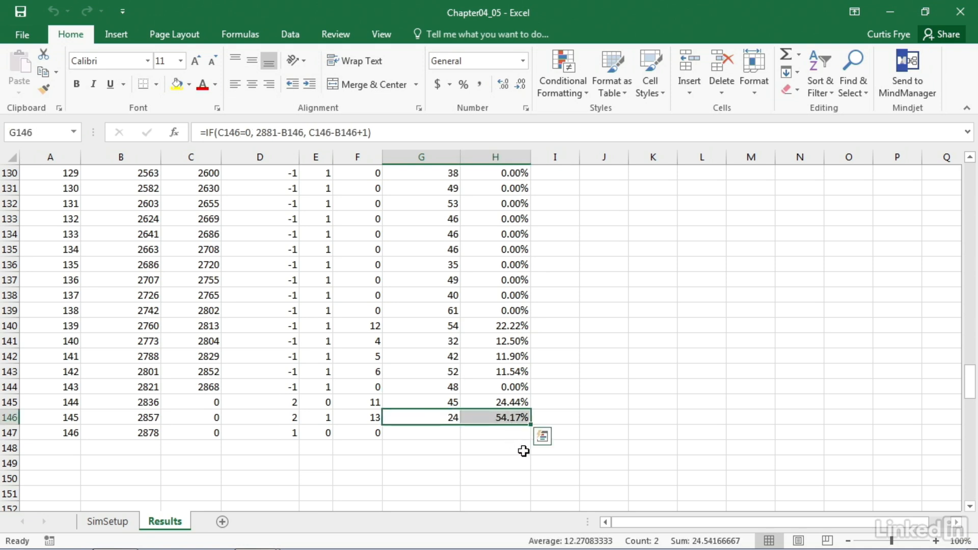
Fill the G146:H146 time and idle percentage formulas down to row 147, check G147 and return to the start of the sheet
left_click_drag(532, 426, 532, 437)
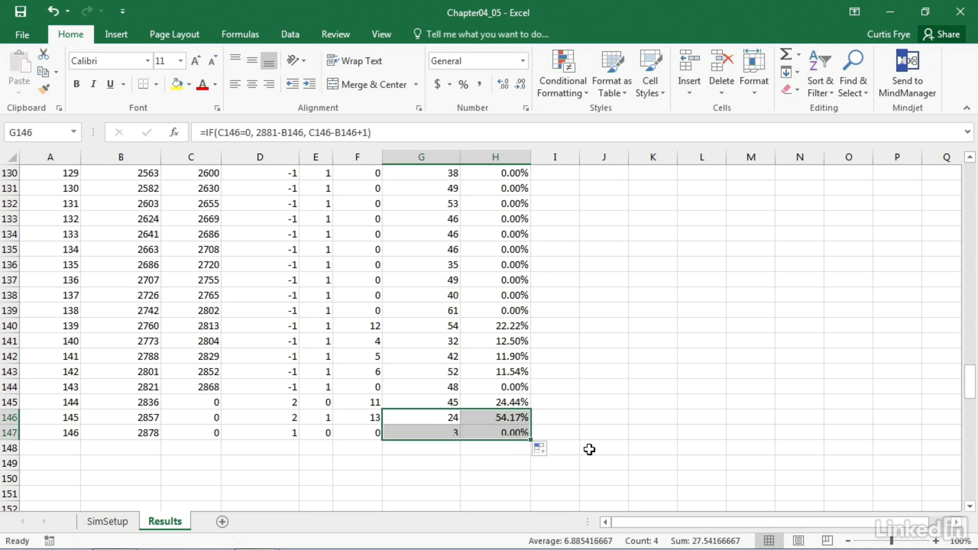
left_click(449, 432)
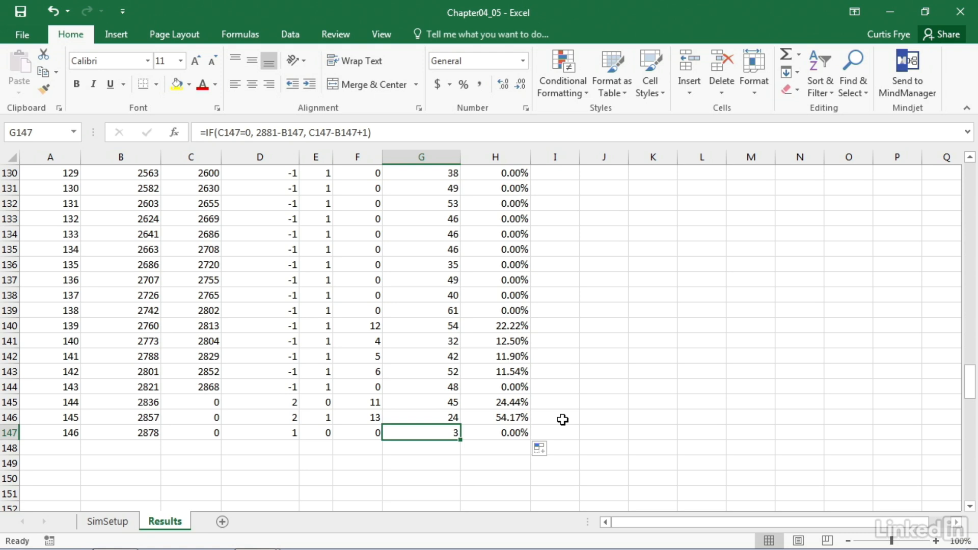
key("ctrl+Home")
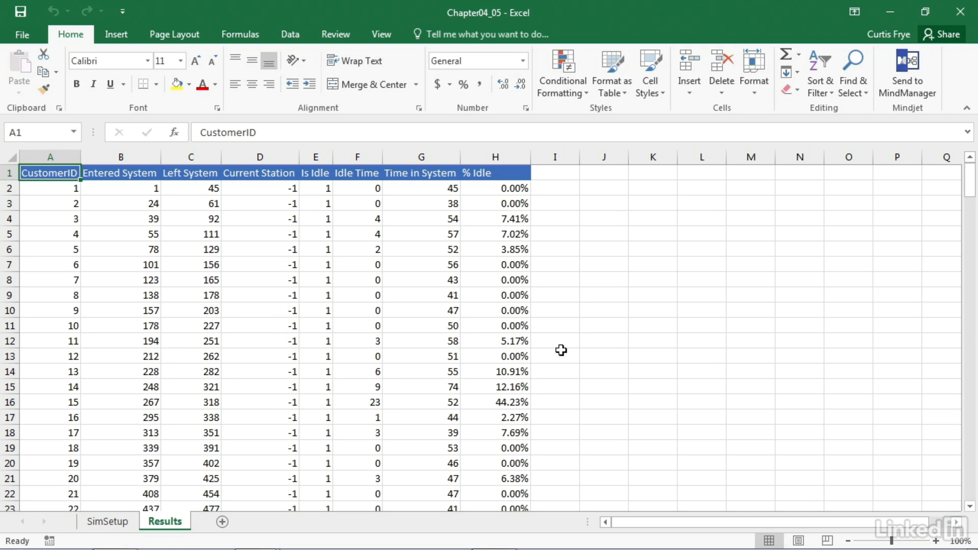
Examine the Left System, Current Station and idle figures of the results, comparing the customers before and after row 43
scroll(561, 350, "down", 9)
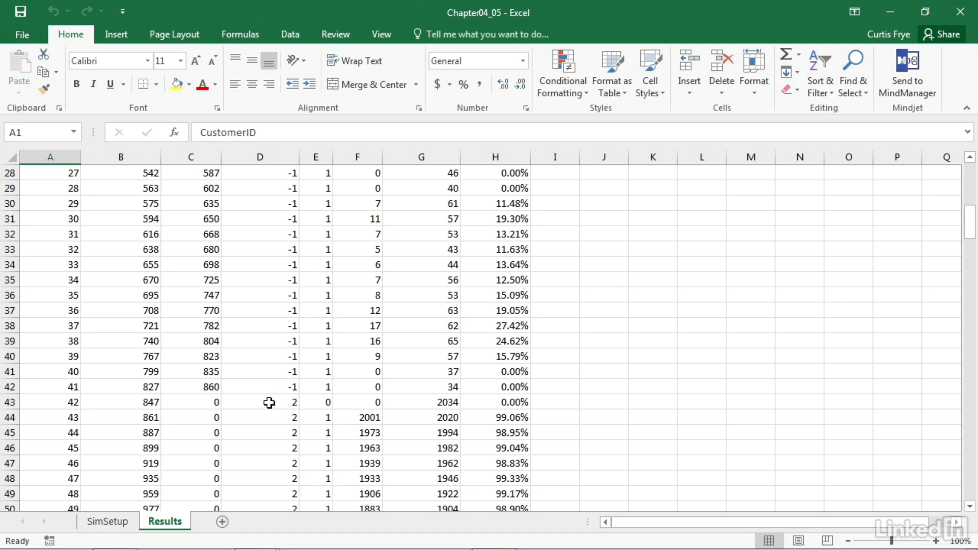
scroll(269, 403, "down", 12)
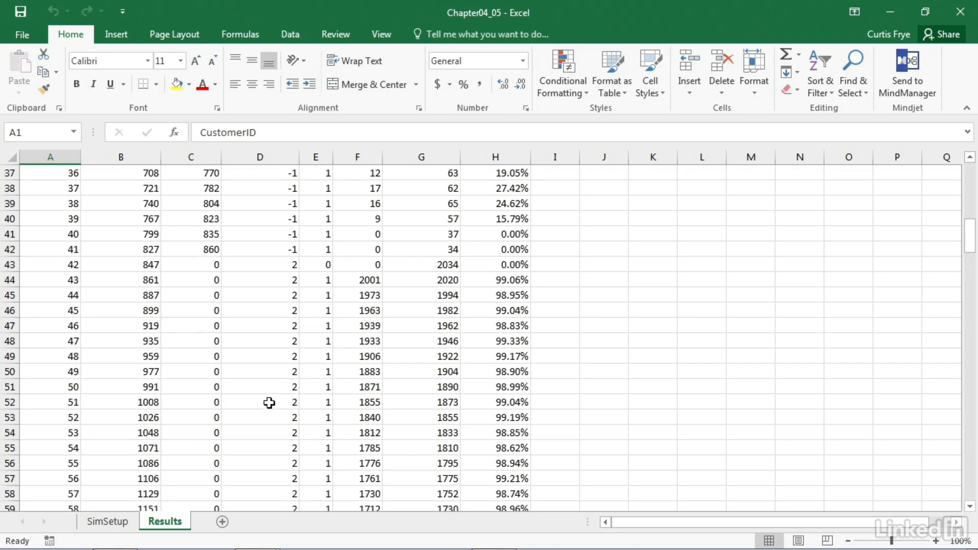
scroll(270, 403, "down", 2)
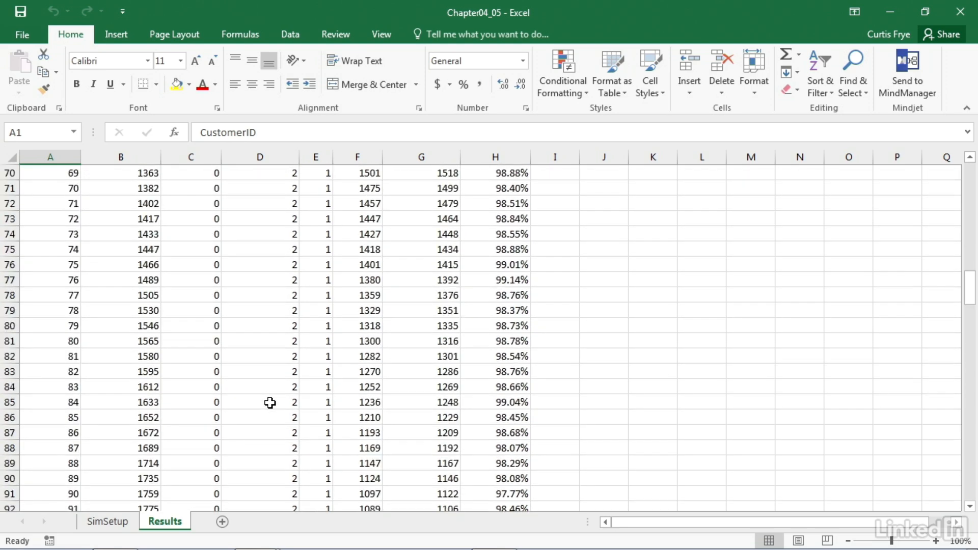
scroll(270, 403, "up", 13)
scroll(270, 403, "up", 2)
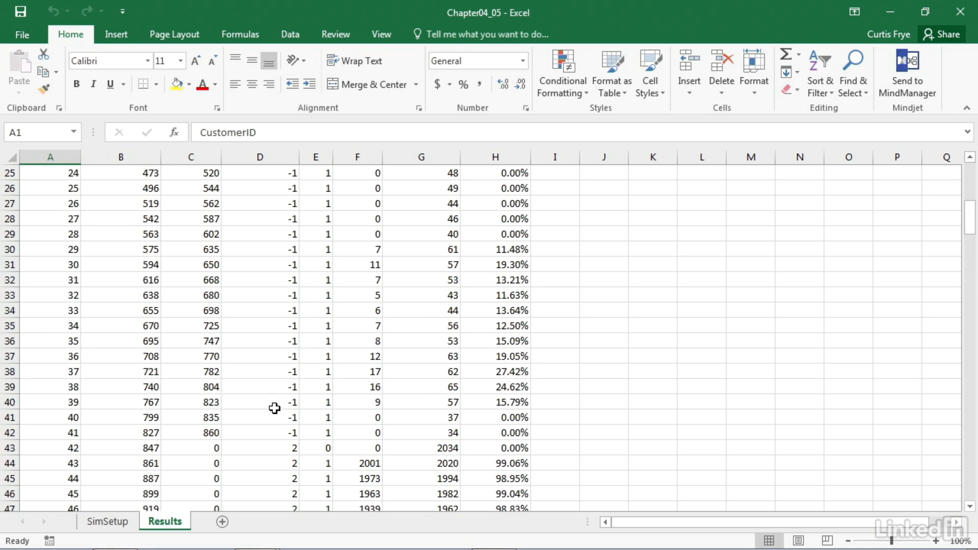
Show the SimSetup sheet and check station 2's mean and standard deviation in C6 and D6
left_click(107, 521)
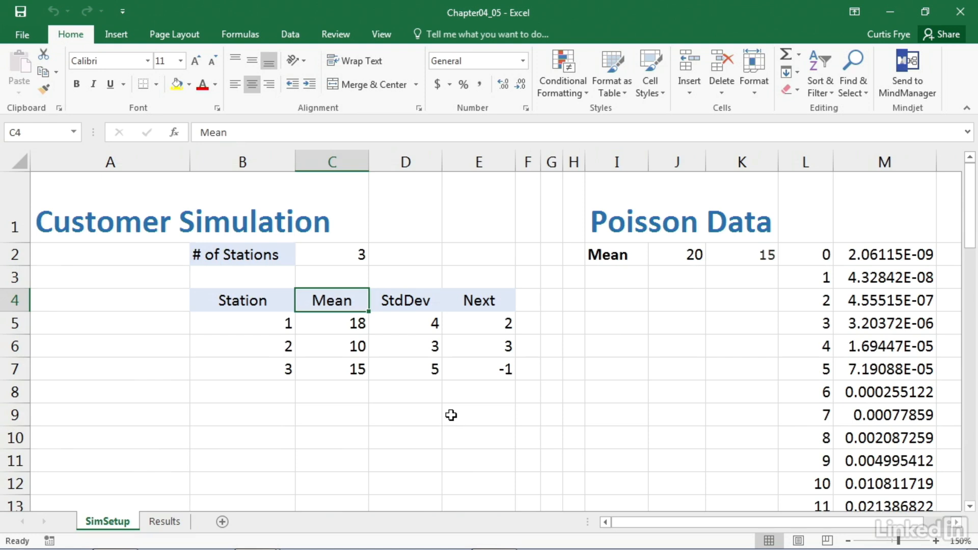
left_click(338, 345)
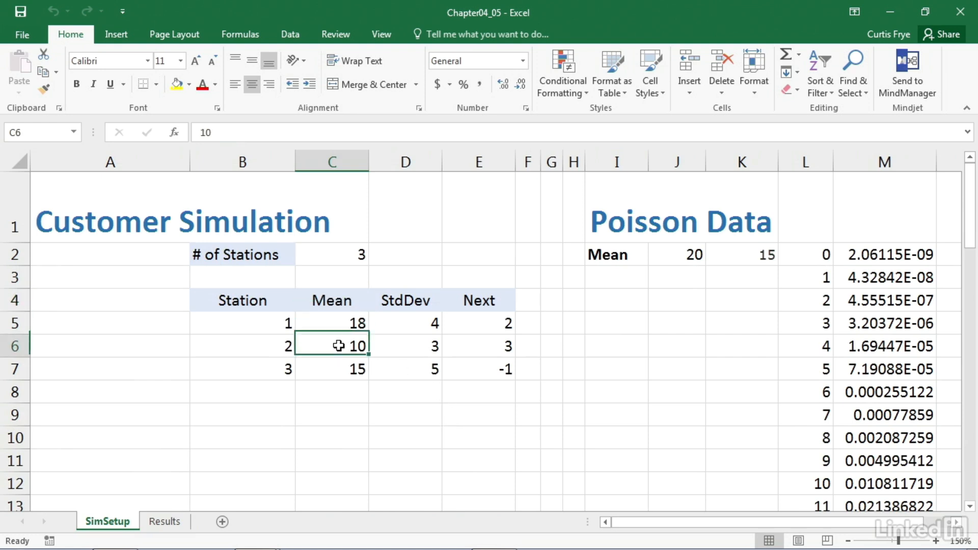
left_click(413, 340)
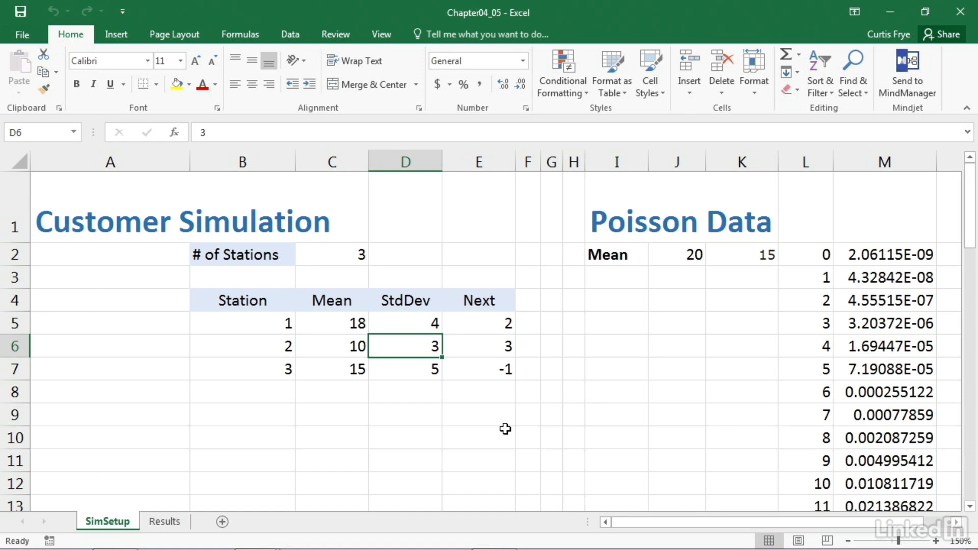
In the UpdateOnTick code, add the comment 'Make sure the customer spends at least one tick in a station below the objC.EndTime calculation
key("alt+F11")
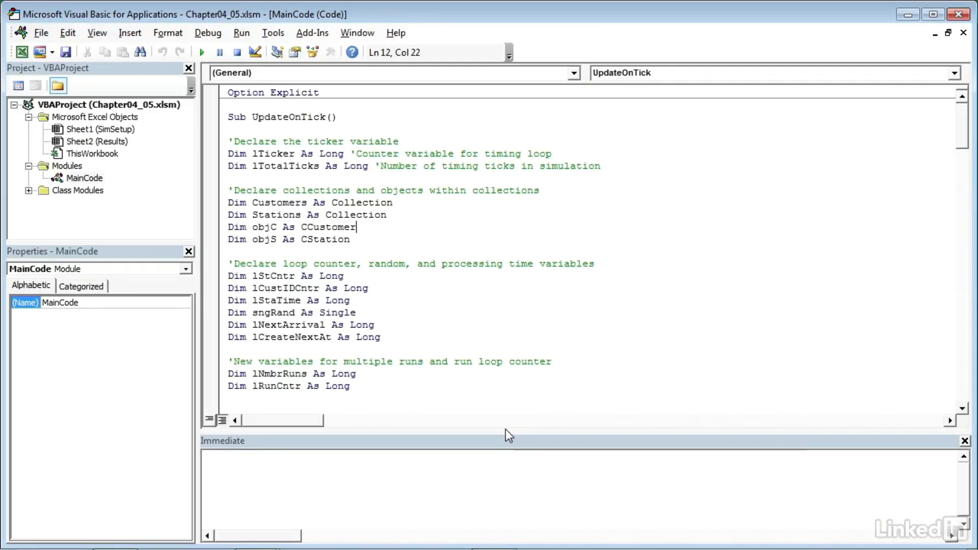
scroll(538, 382, "down", 14)
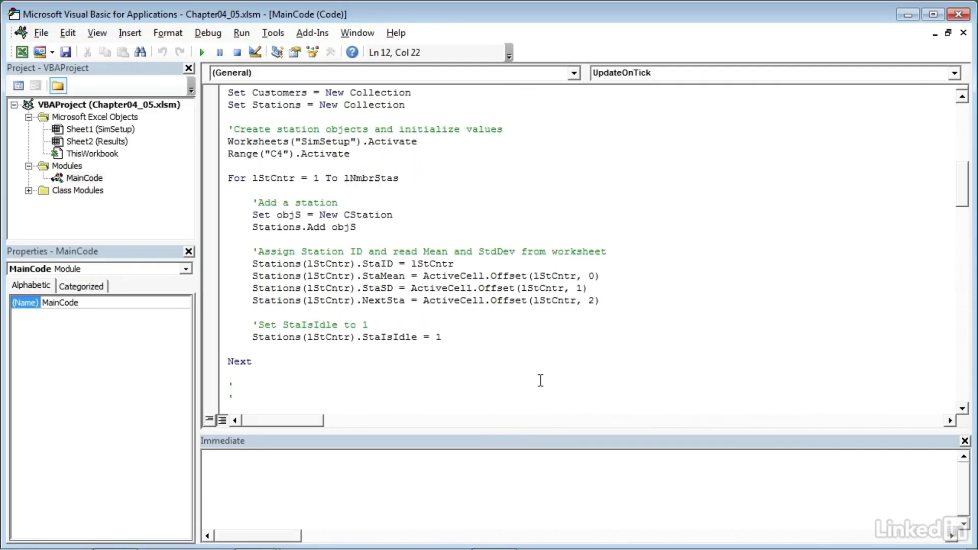
scroll(541, 381, "down", 8)
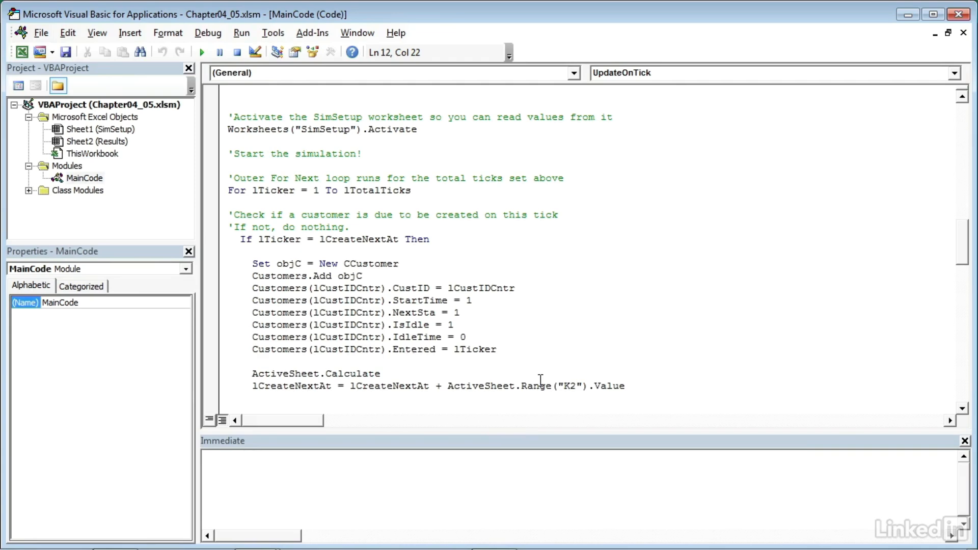
scroll(541, 380, "down", 8)
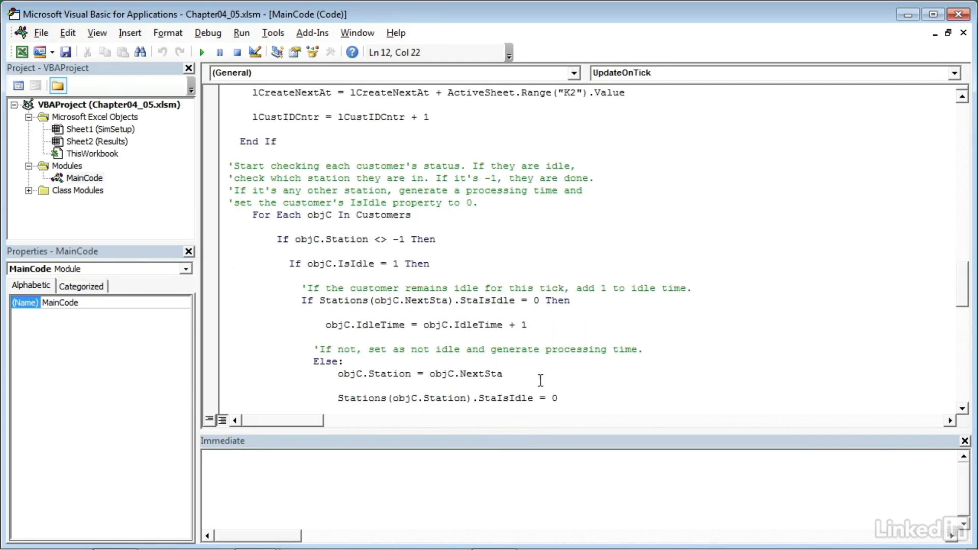
scroll(540, 380, "down", 3)
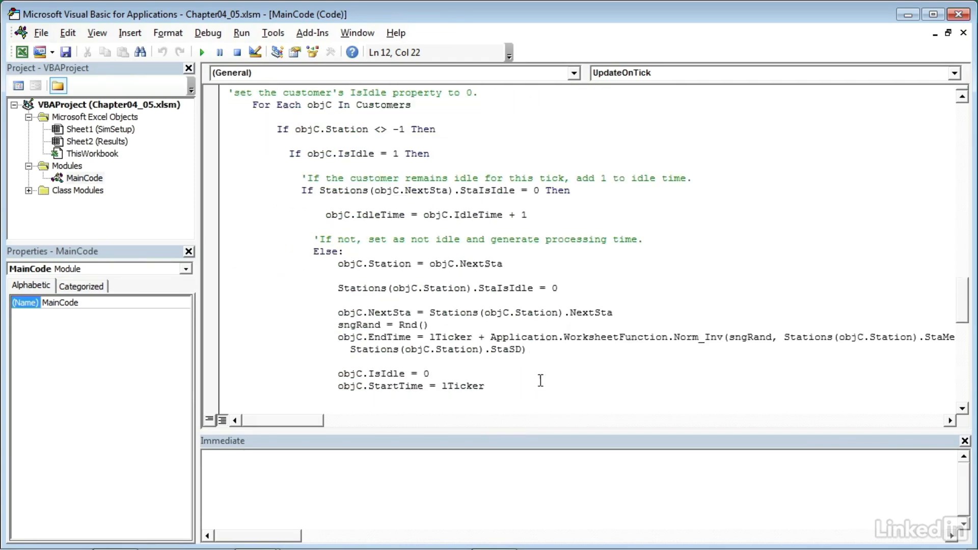
left_click(551, 350)
key("Return")
key("BackSpace")
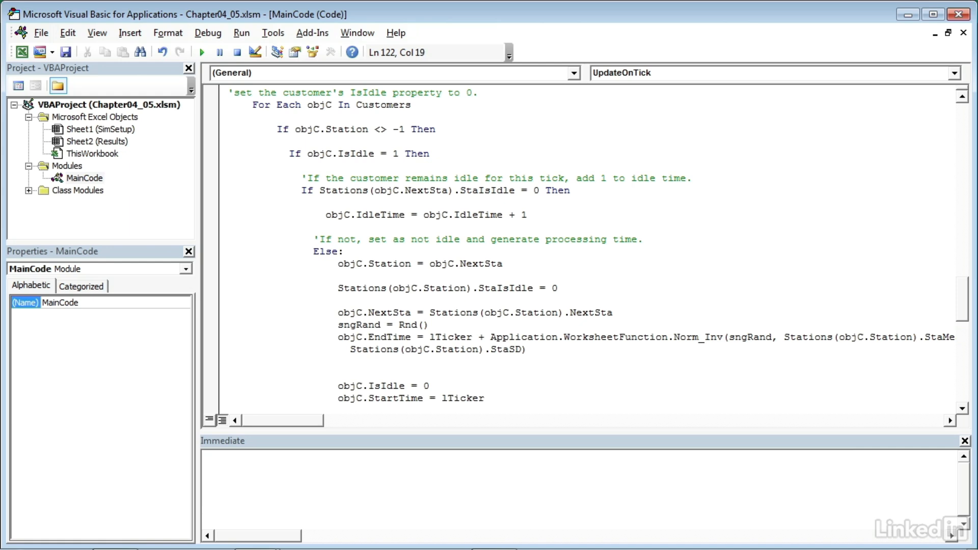
key("Return")
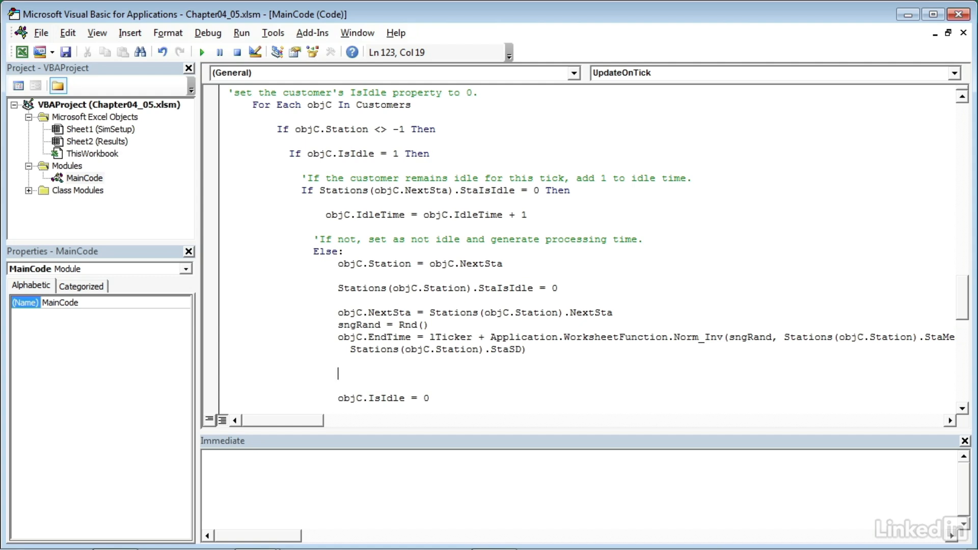
type("'Make sure the cus")
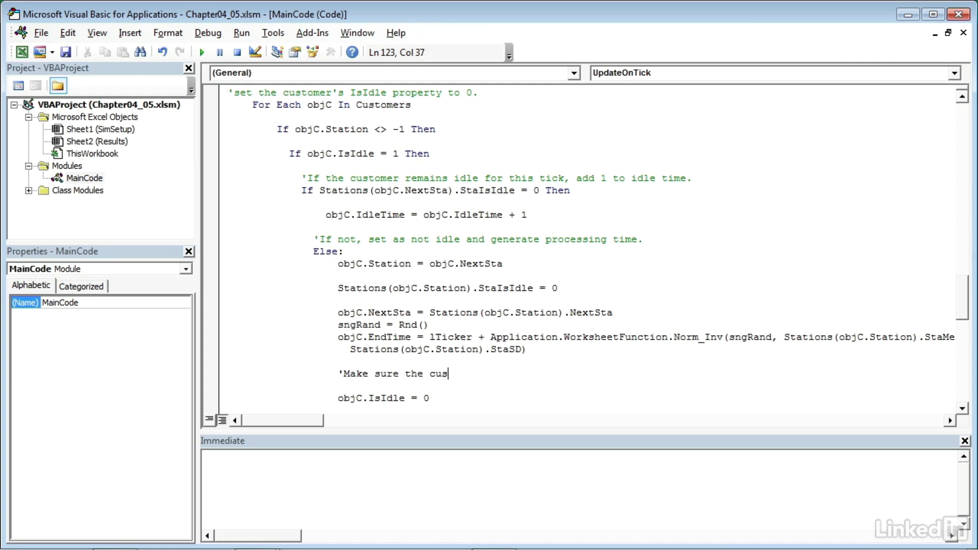
type("tomer spends at l")
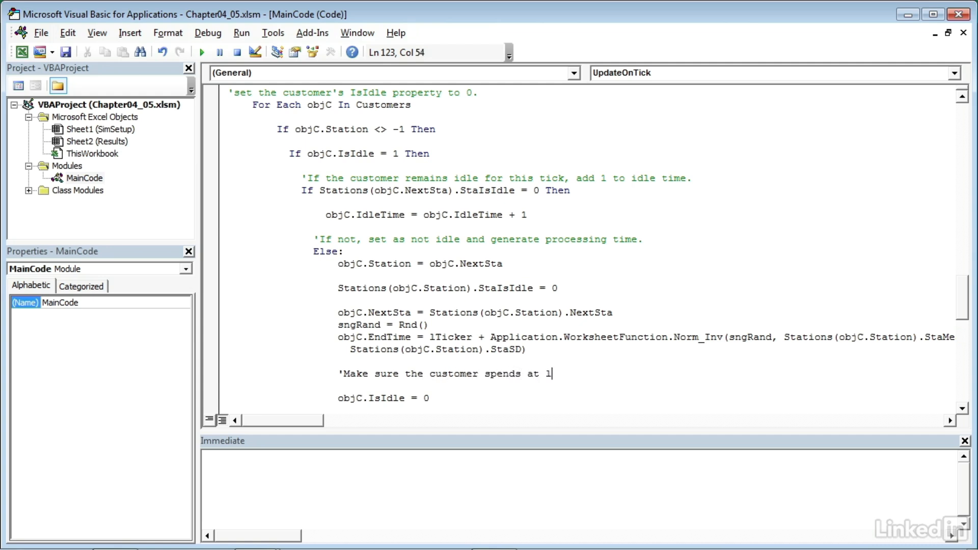
type("east one tick in a station")
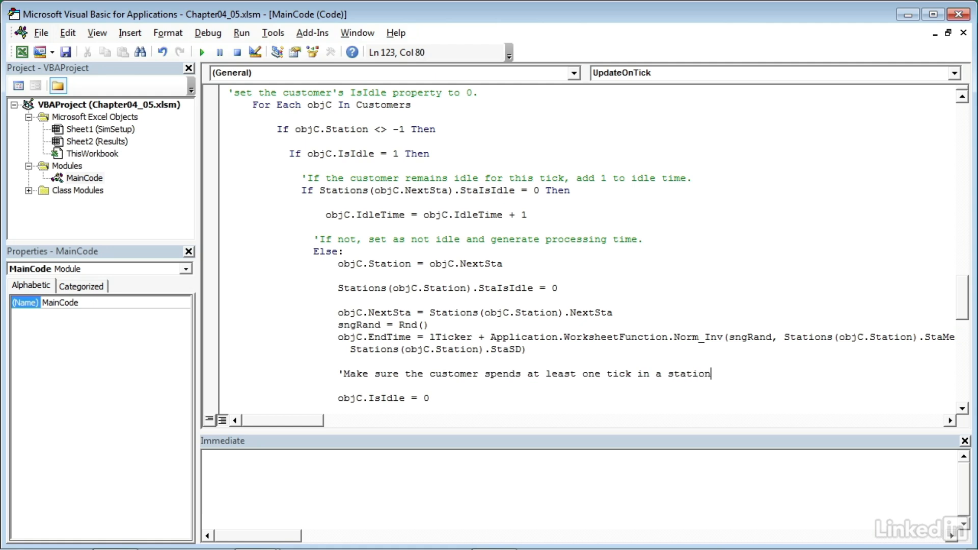
Below the new comment, add the line If objC.EndTime <= lTicker Then objC.EndTime = lTicker + 1
key("Return")
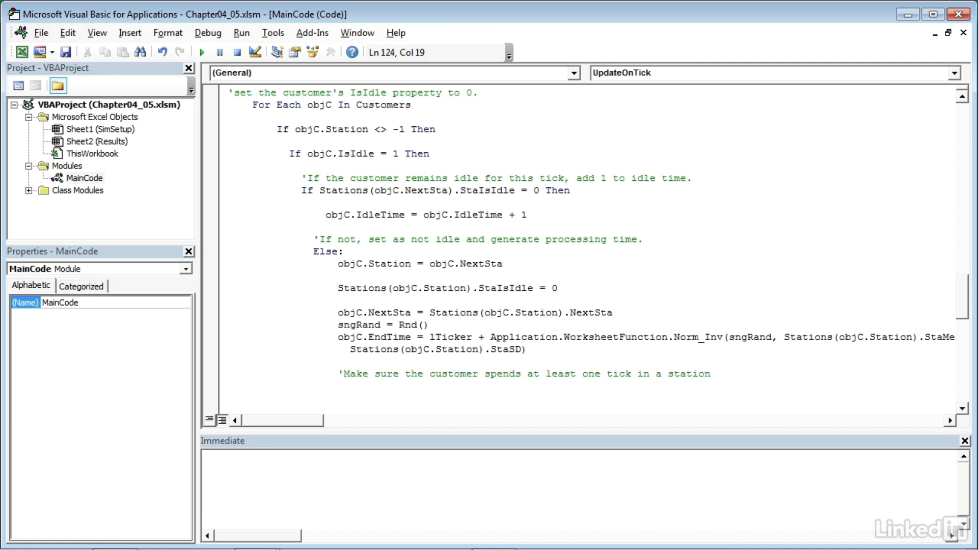
type("If objC.EndTime")
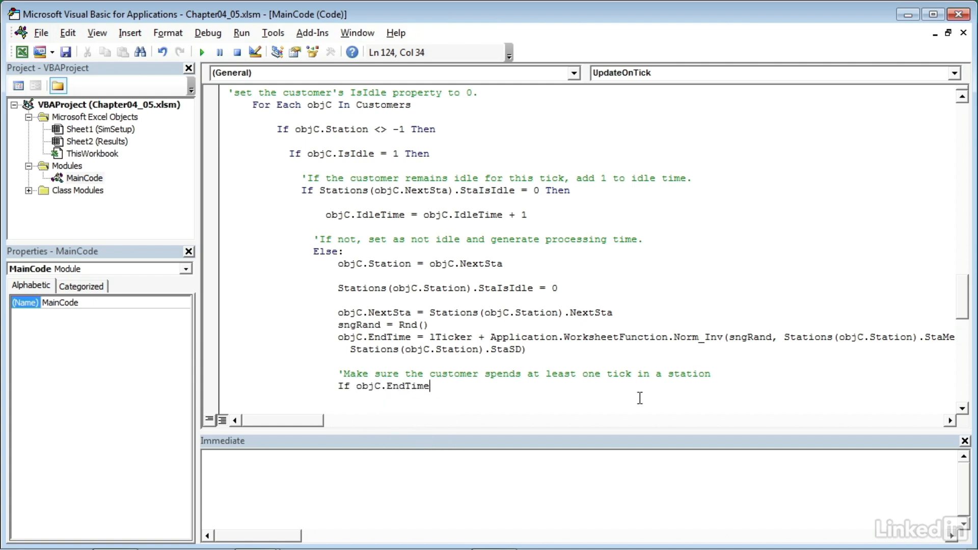
type(" <= lTicker")
type("Then ")
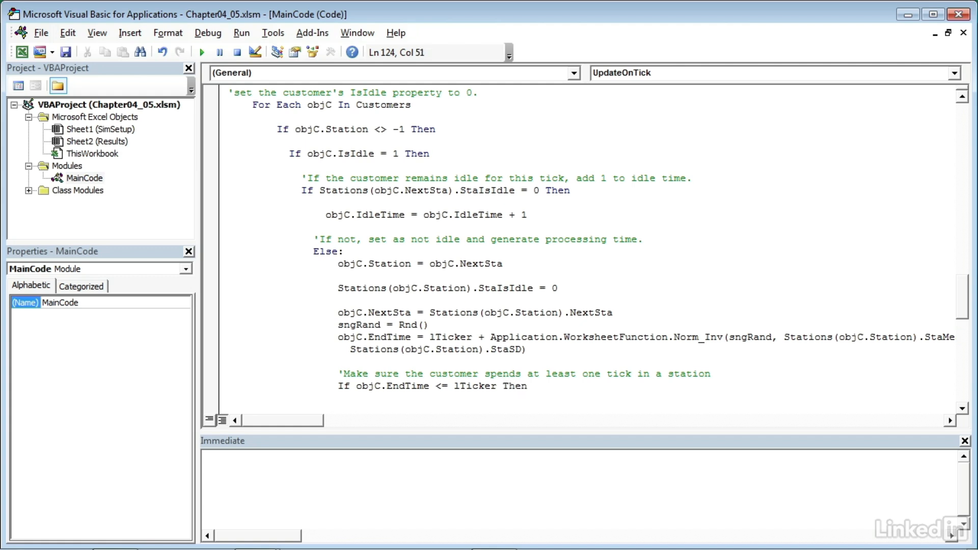
type("objC.EndTime")
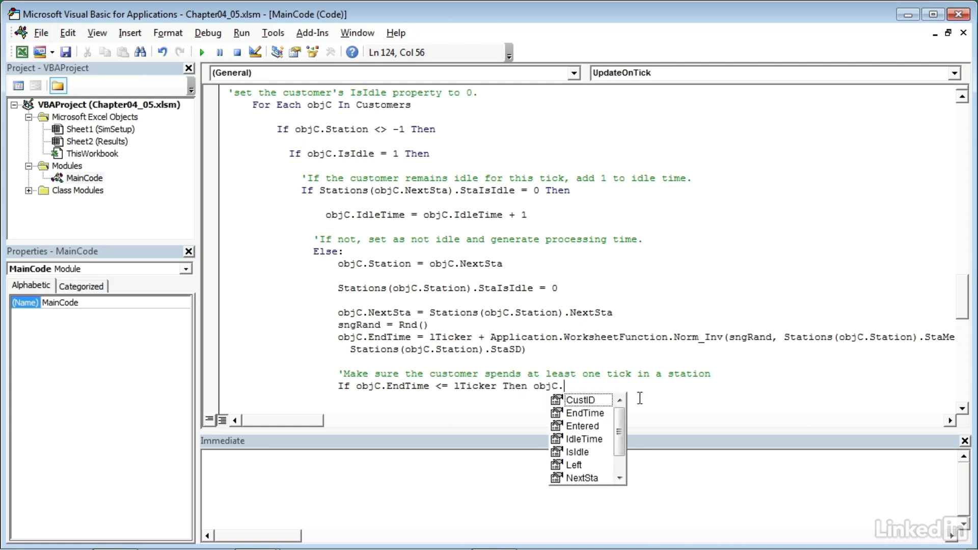
type(" = lT")
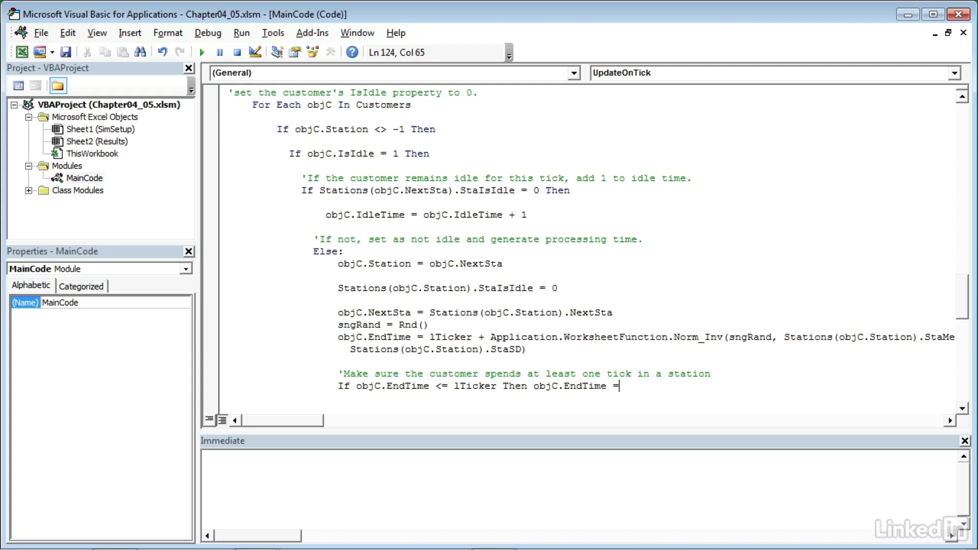
type("icker + 1")
Back in the workbook, clear the old simulation data in A2:F148 of the Results sheet and return to A1
key("alt+F11")
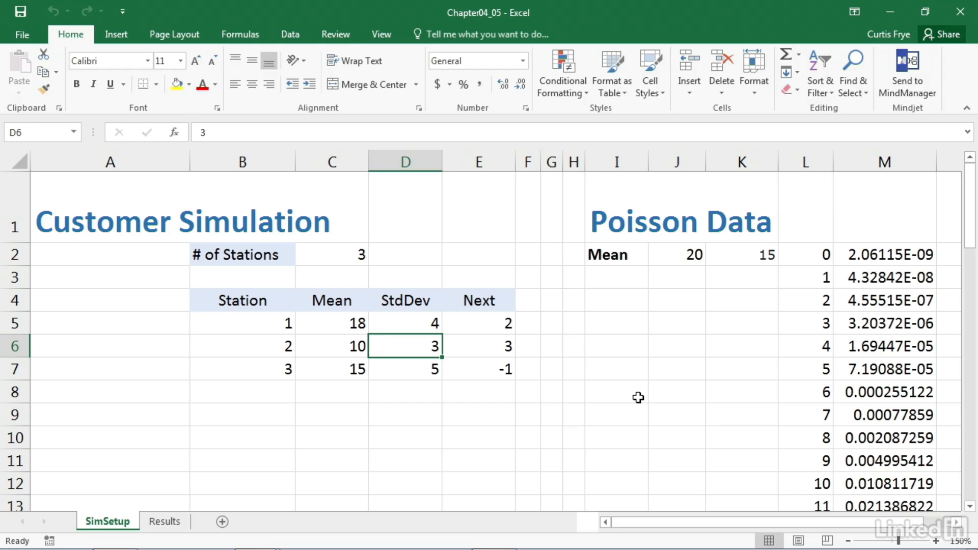
left_click(163, 522)
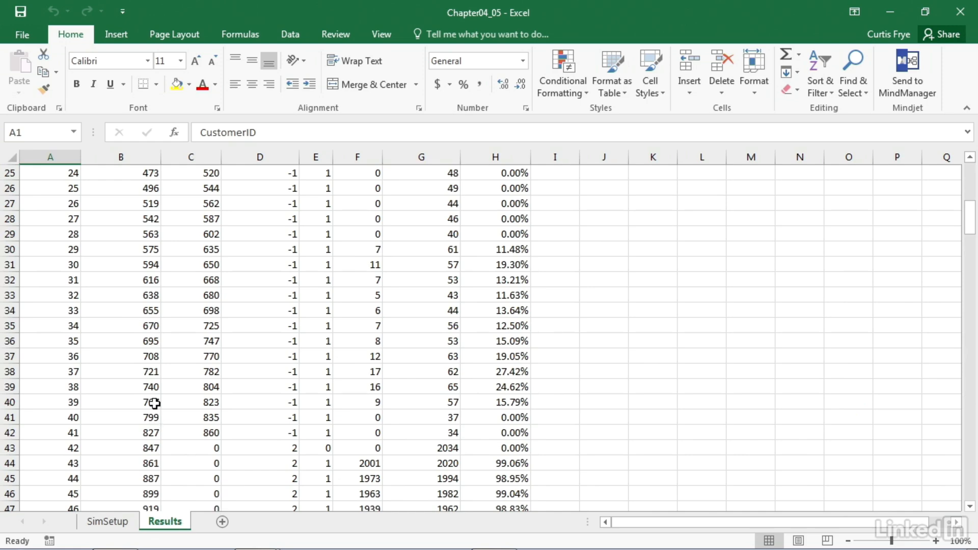
scroll(154, 402, "down", 20)
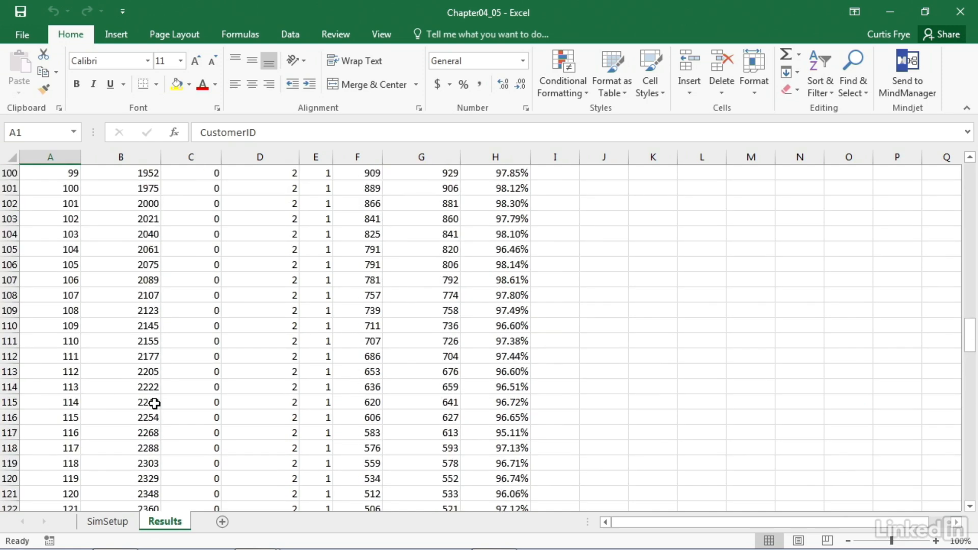
scroll(154, 403, "down", 14)
scroll(154, 403, "up", 1)
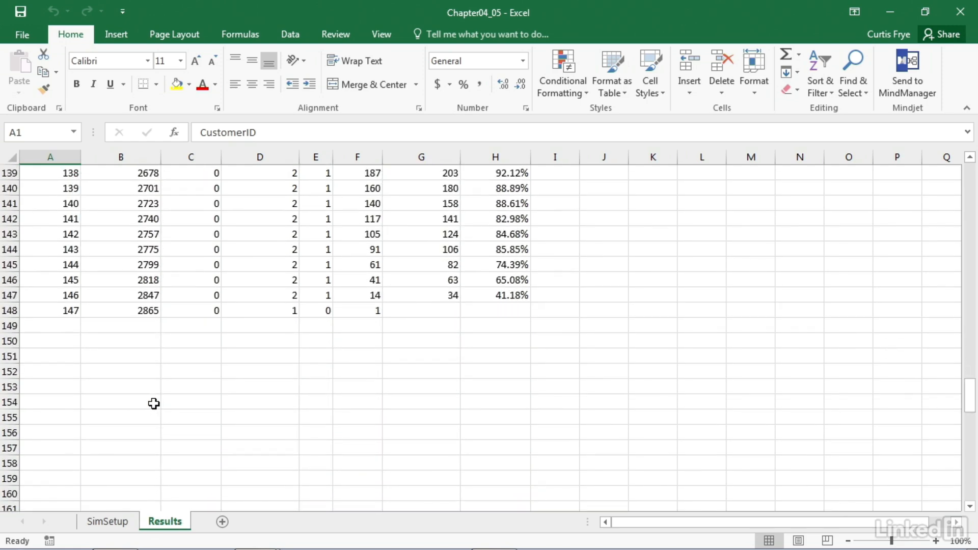
left_click(367, 310)
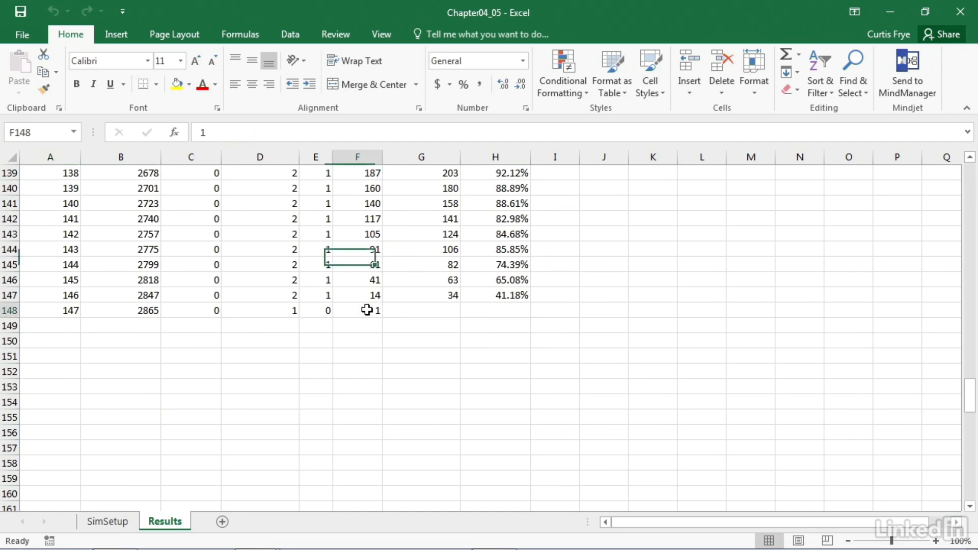
left_click_drag(367, 310, 39, 188)
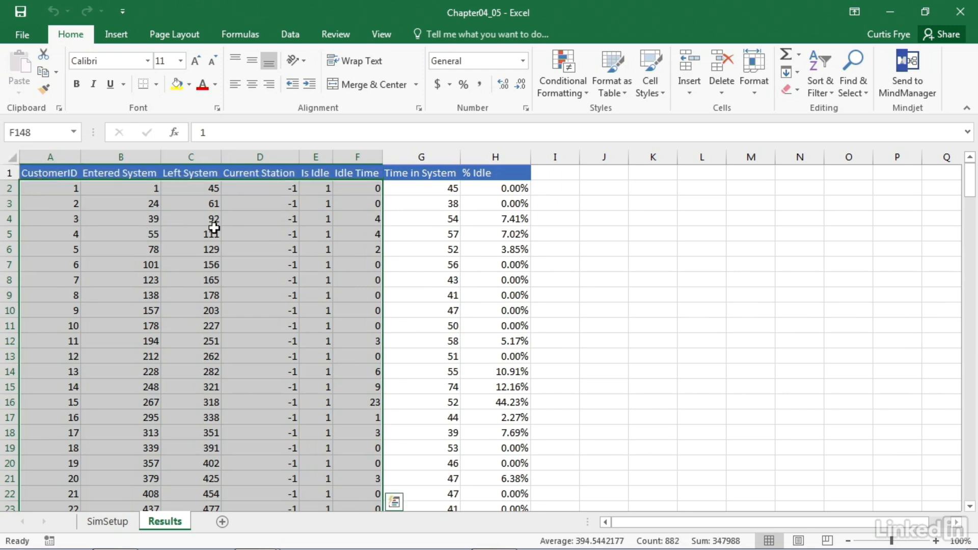
key("Delete")
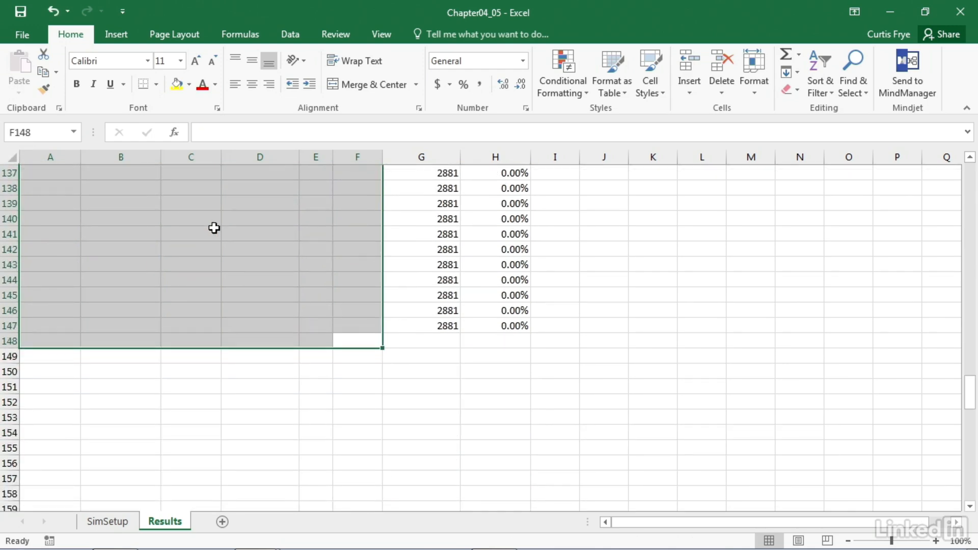
key("ctrl+Home")
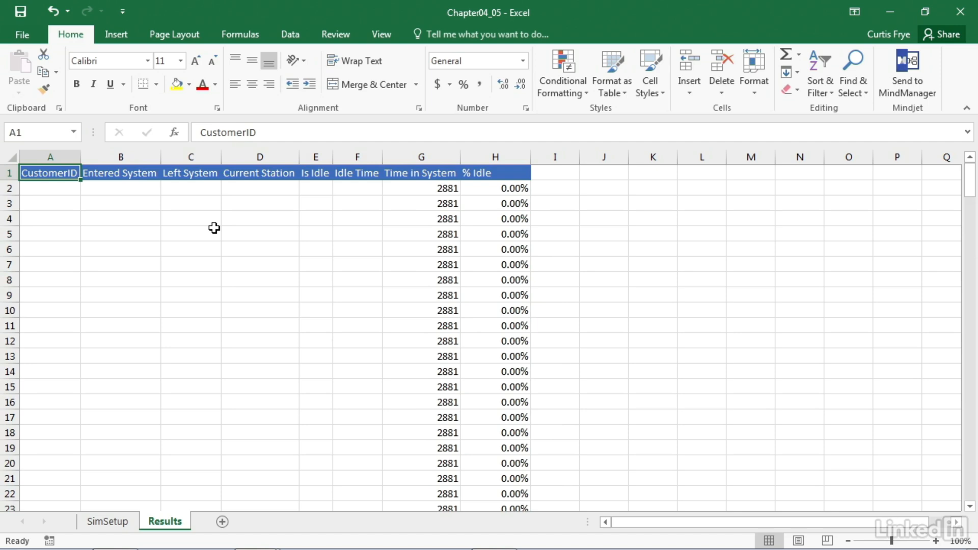
Run the corrected UpdateOnTick macro from the Visual Basic editor and return to the Results sheet
key("alt+F11")
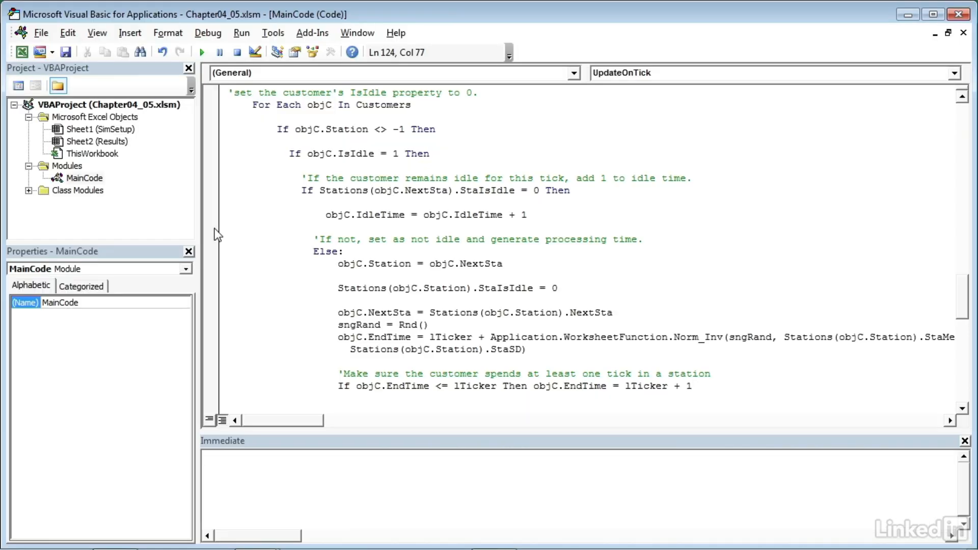
left_click(575, 274)
key("F5")
key("alt+F11")
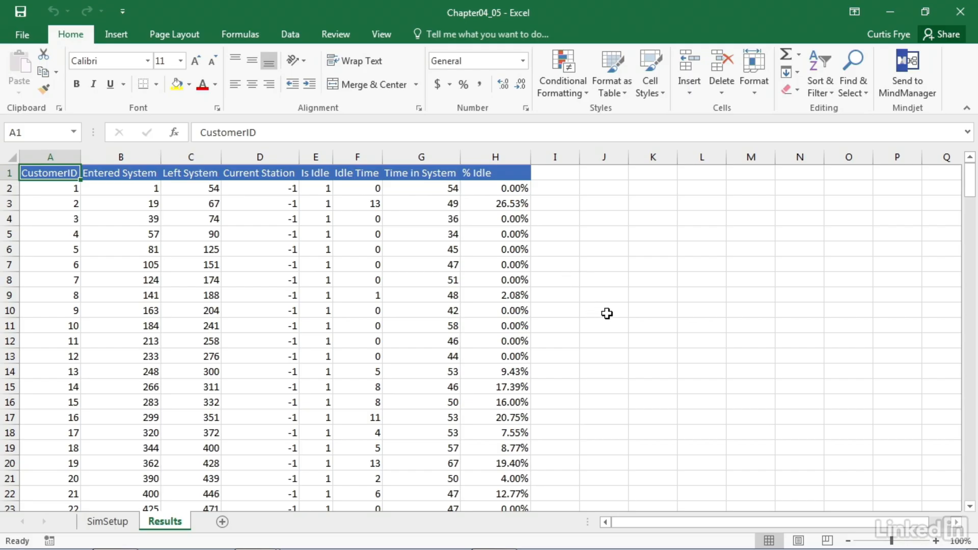
Examine the new simulation output in the Results sheet, from the first customers to the last customers and the formula rows below them
scroll(607, 313, "down", 7)
scroll(607, 313, "down", 12)
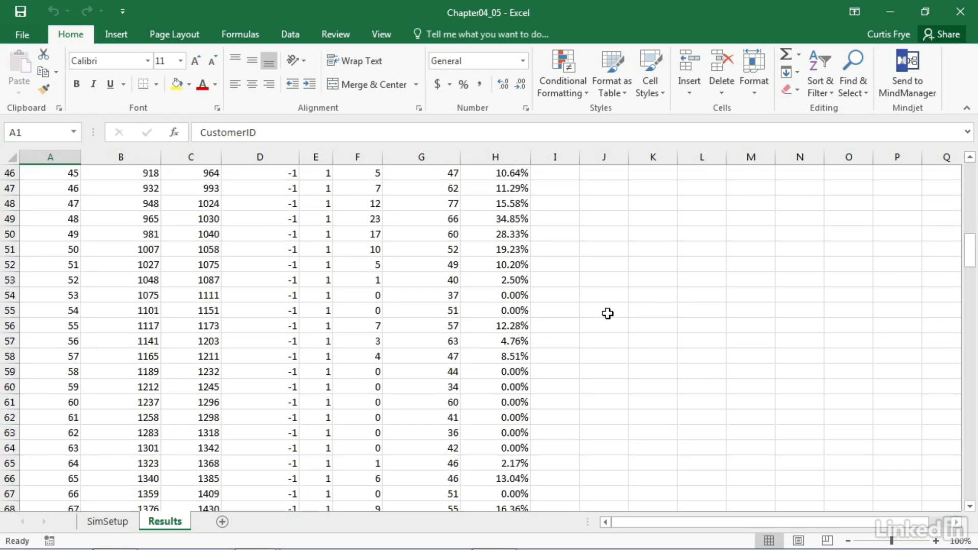
scroll(607, 314, "down", 13)
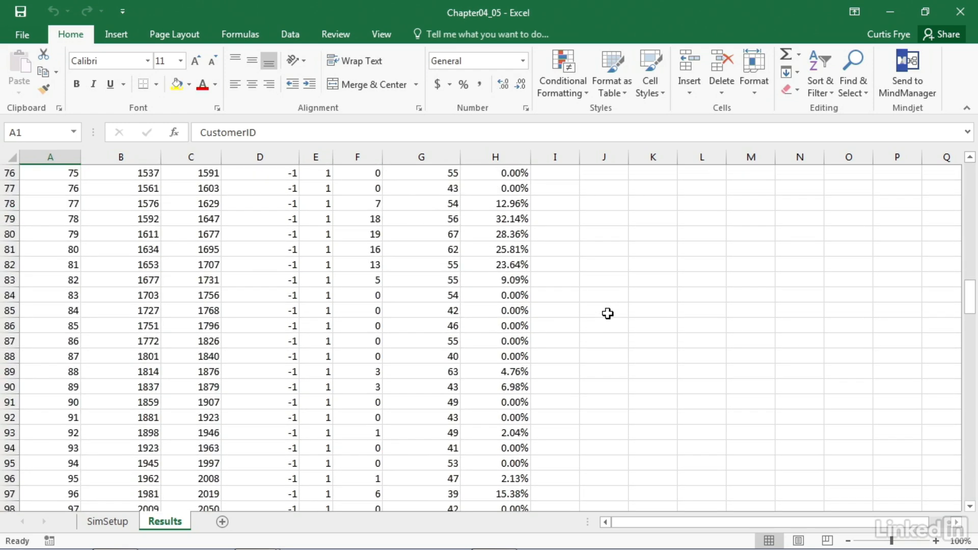
scroll(608, 314, "down", 7)
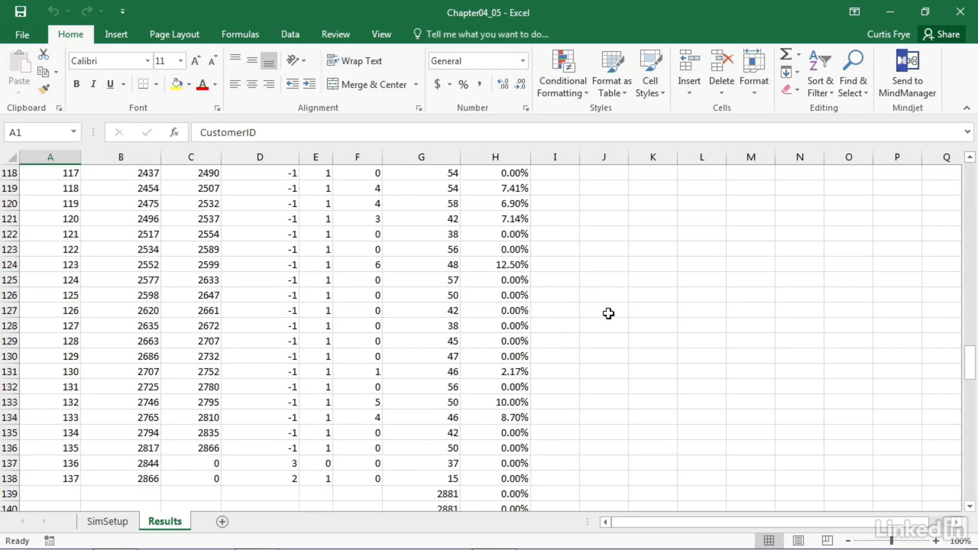
scroll(608, 313, "down", 2)
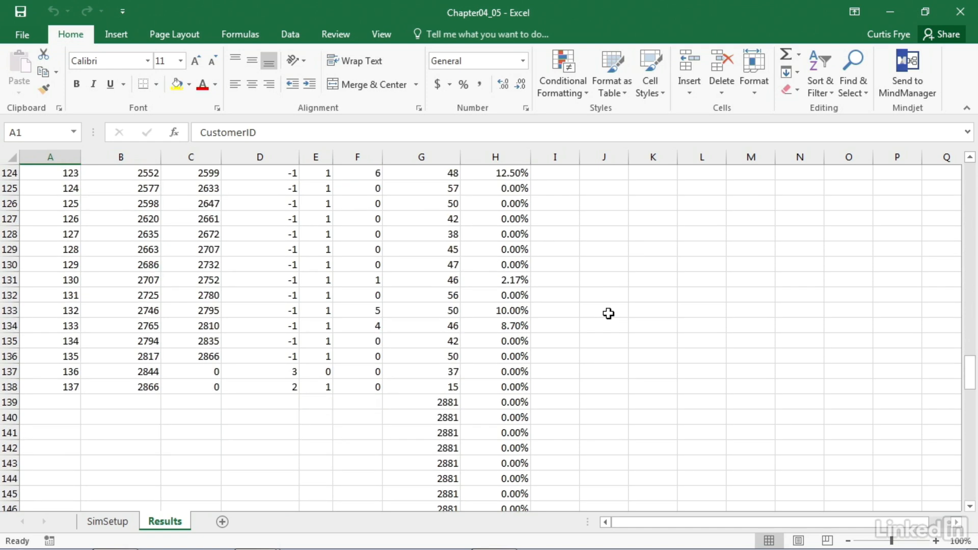
scroll(608, 313, "down", 2)
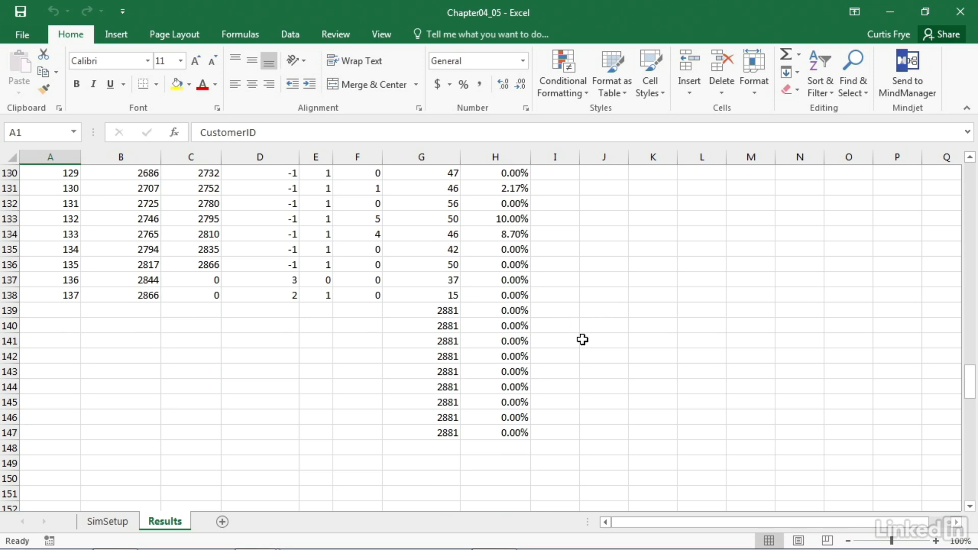
scroll(582, 339, "up", 5)
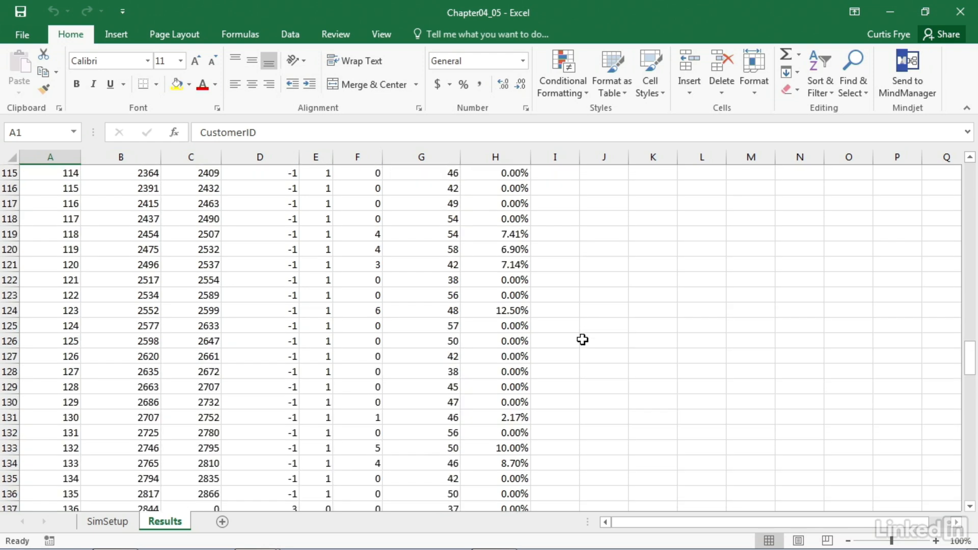
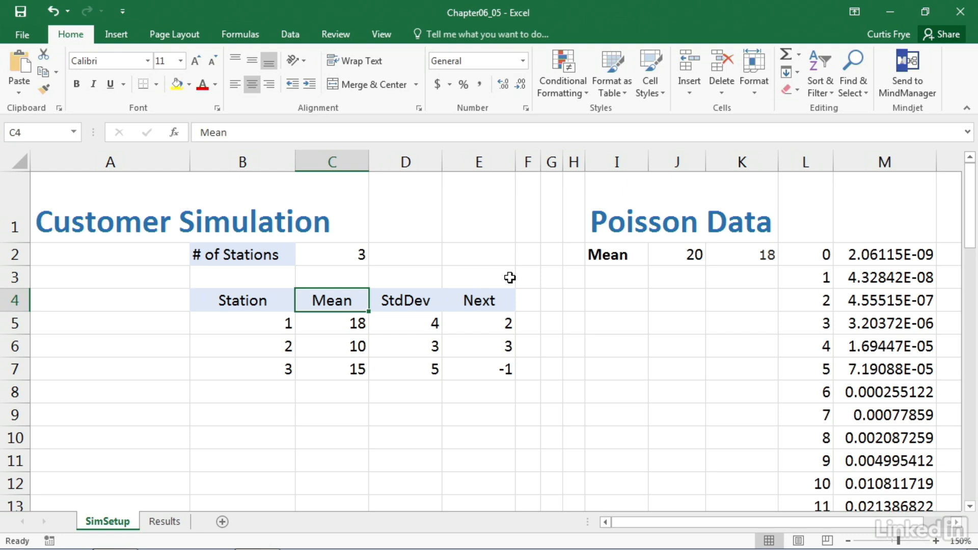
In the Chapter06_05 workbook's Results sheet, sort the customer table by Left System from smallest to largest
left_click(165, 521)
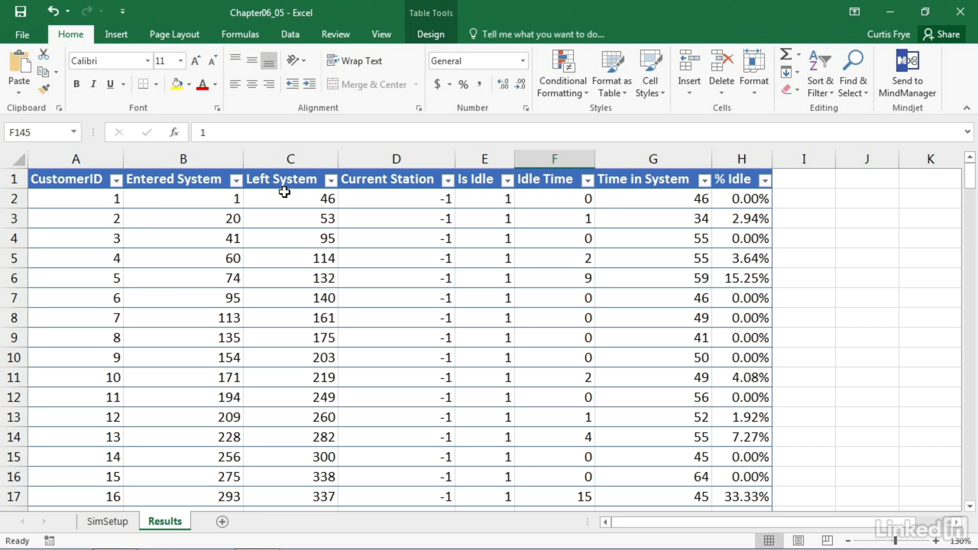
left_click(331, 180)
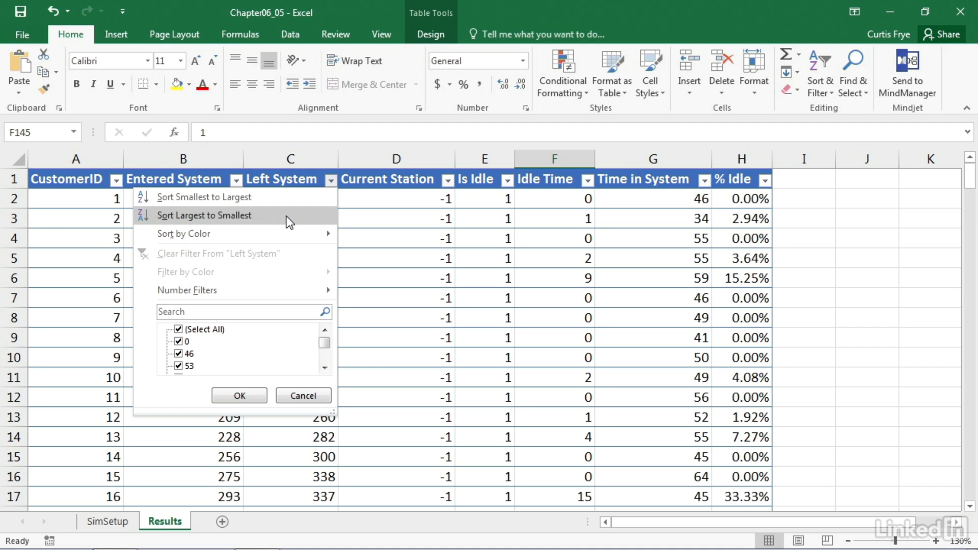
left_click(284, 203)
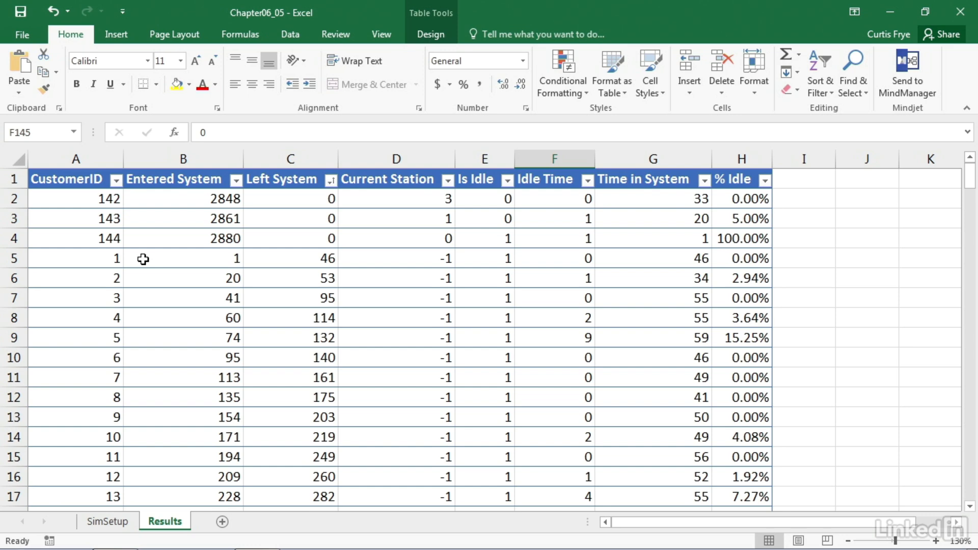
Examine the sorted rows for customers still in the system and for CustomerIDs that left out of order
scroll(143, 260, "down", 3)
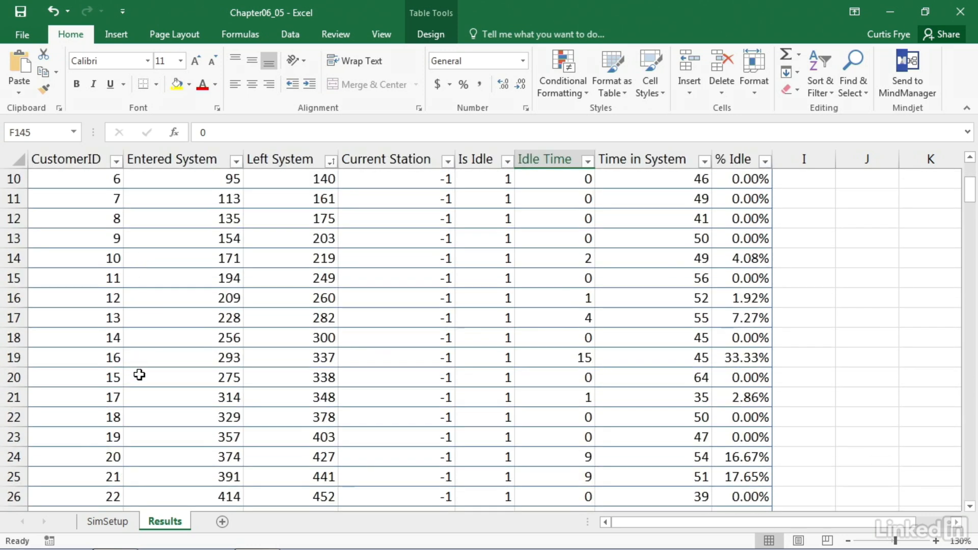
scroll(165, 368, "down", 4)
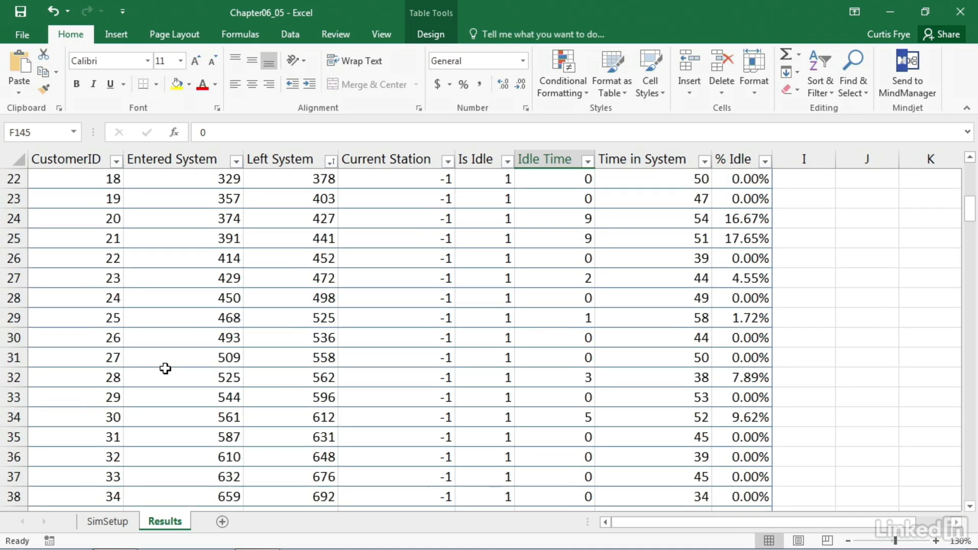
scroll(165, 368, "down", 3)
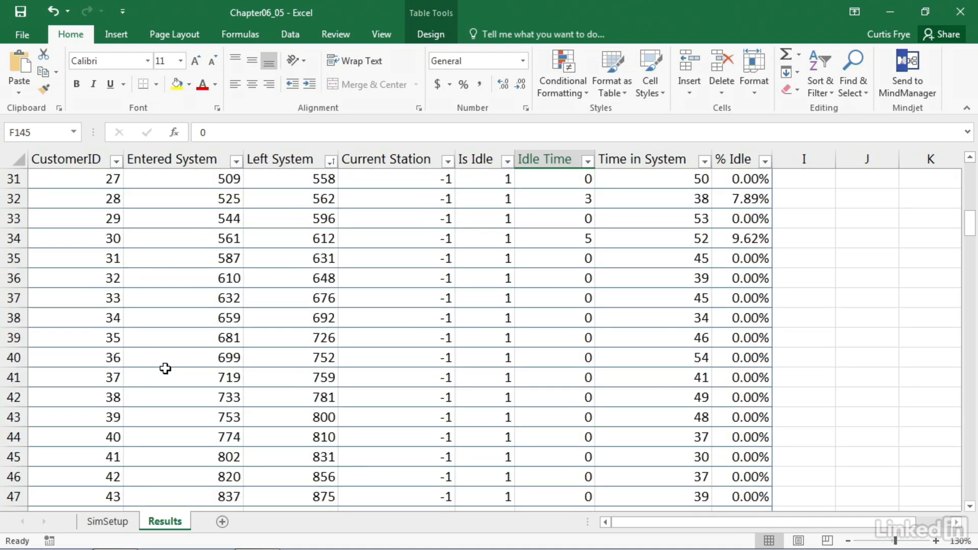
scroll(165, 368, "down", 4)
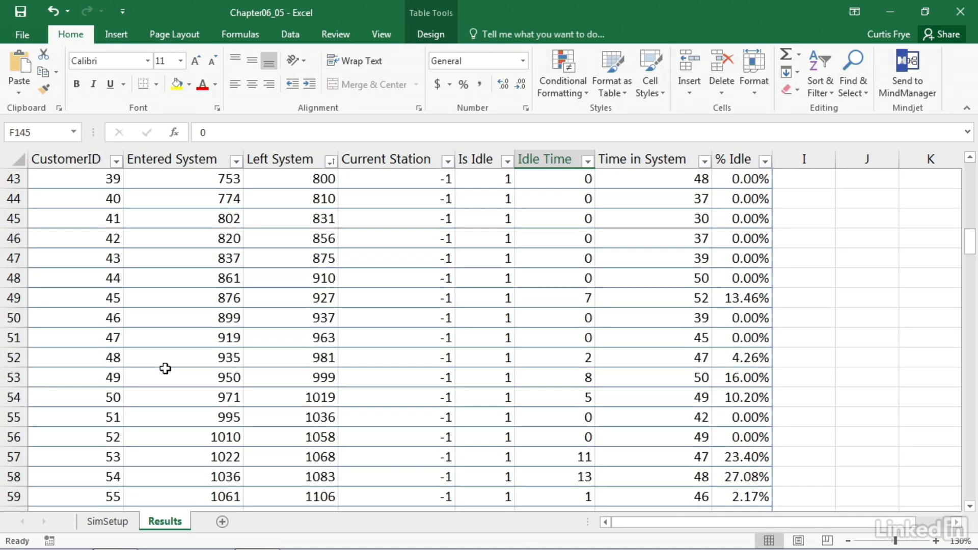
scroll(165, 369, "down", 2)
scroll(165, 369, "down", 2)
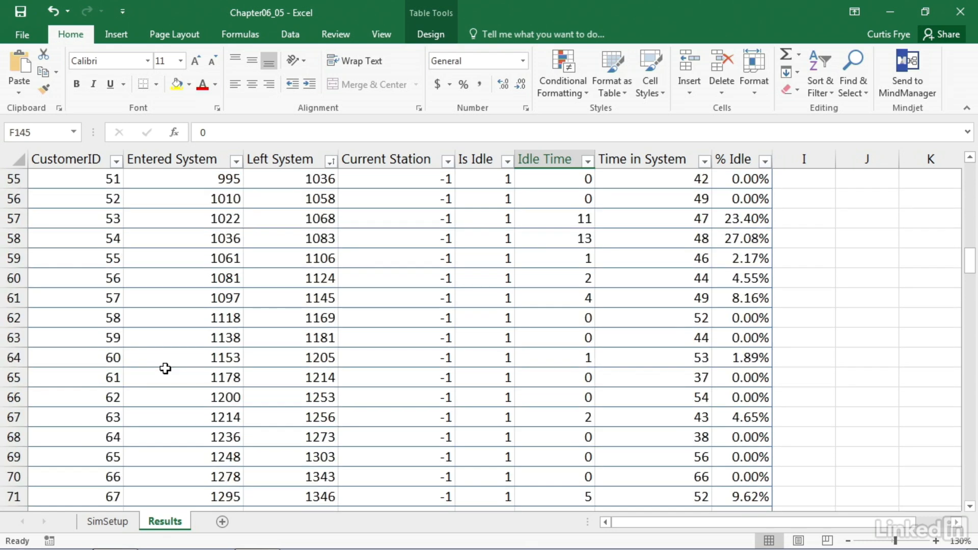
scroll(165, 368, "down", 3)
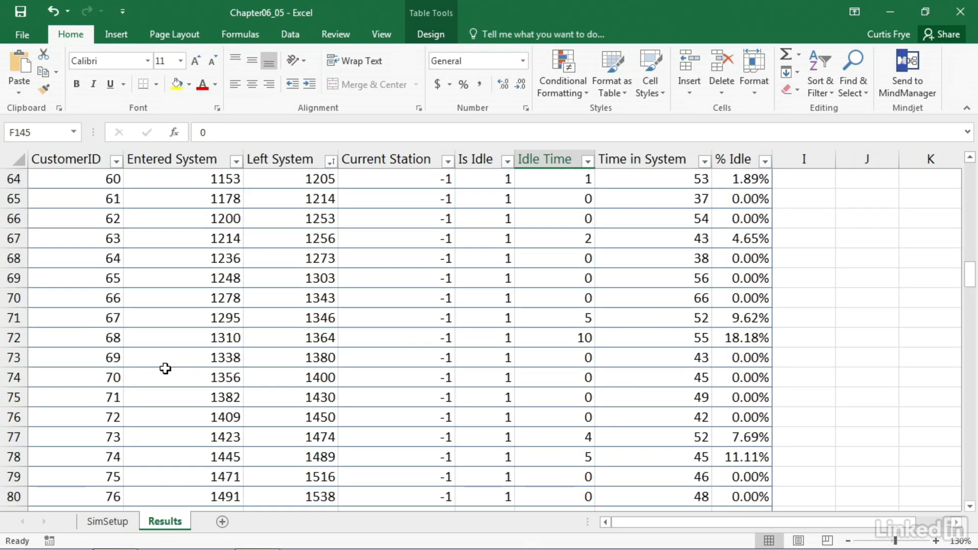
scroll(165, 369, "down", 2)
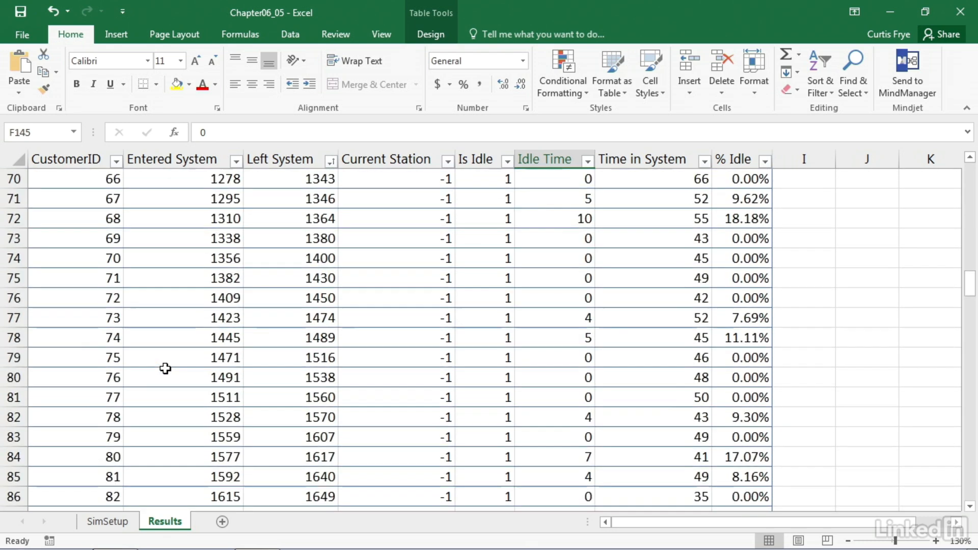
scroll(165, 368, "down", 2)
scroll(165, 368, "down", 2)
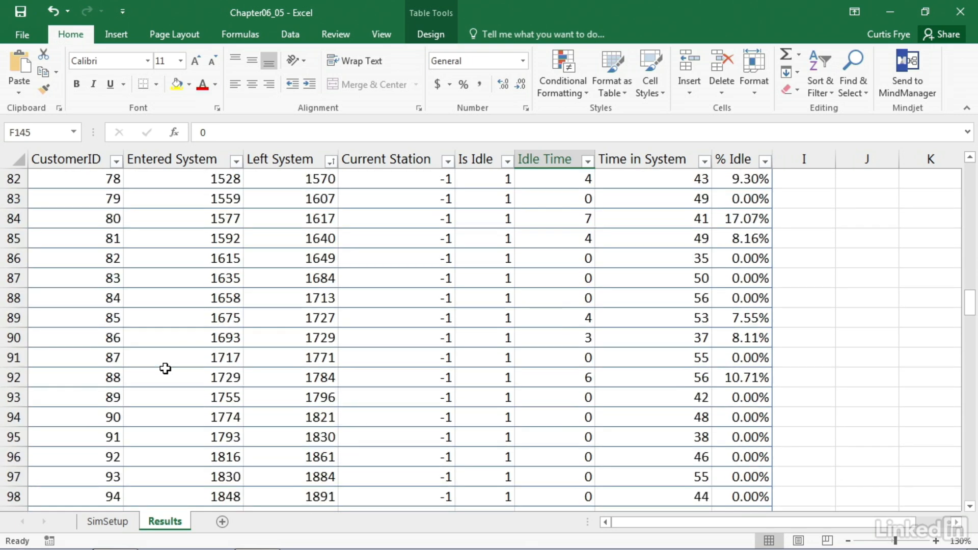
scroll(165, 368, "up", 14)
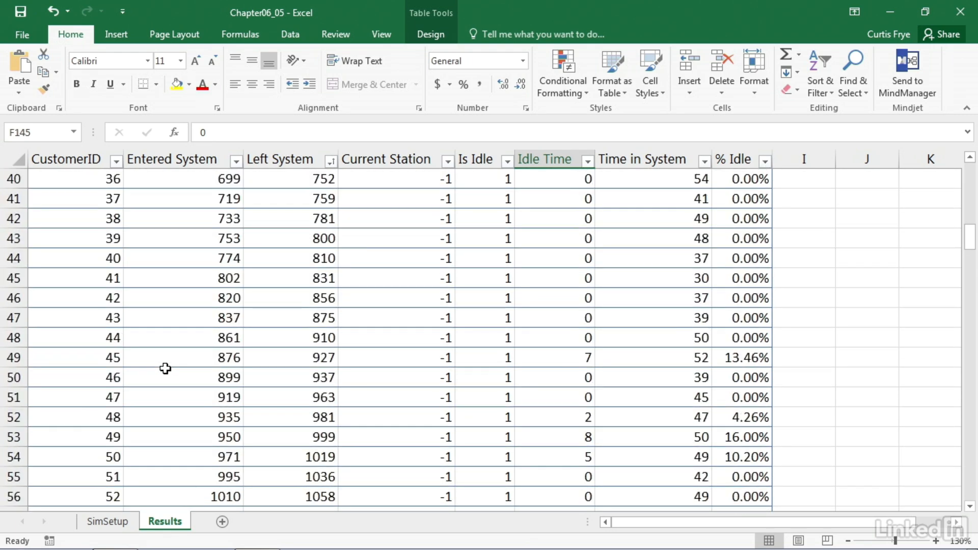
scroll(165, 368, "up", 13)
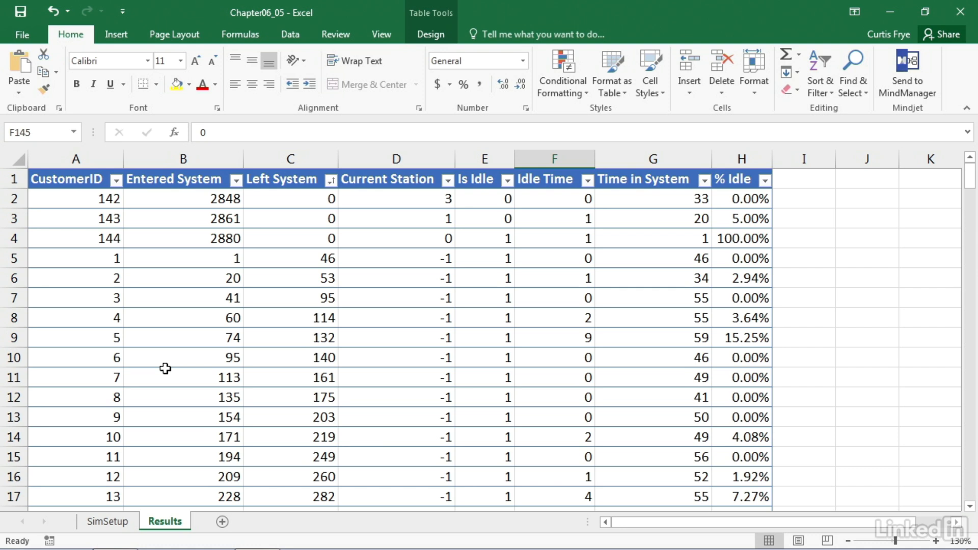
Undo the Left System sort and select cell A2
key("ctrl+z")
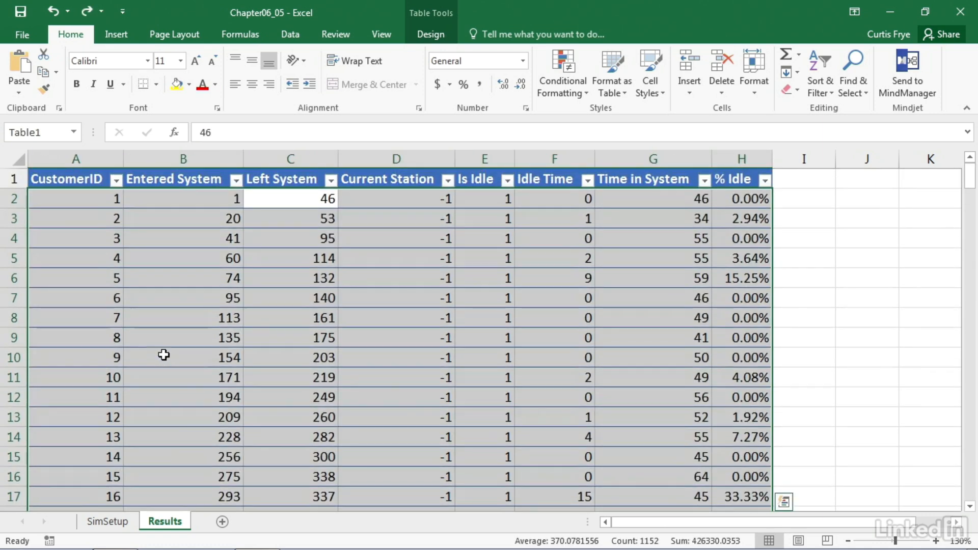
left_click(99, 204)
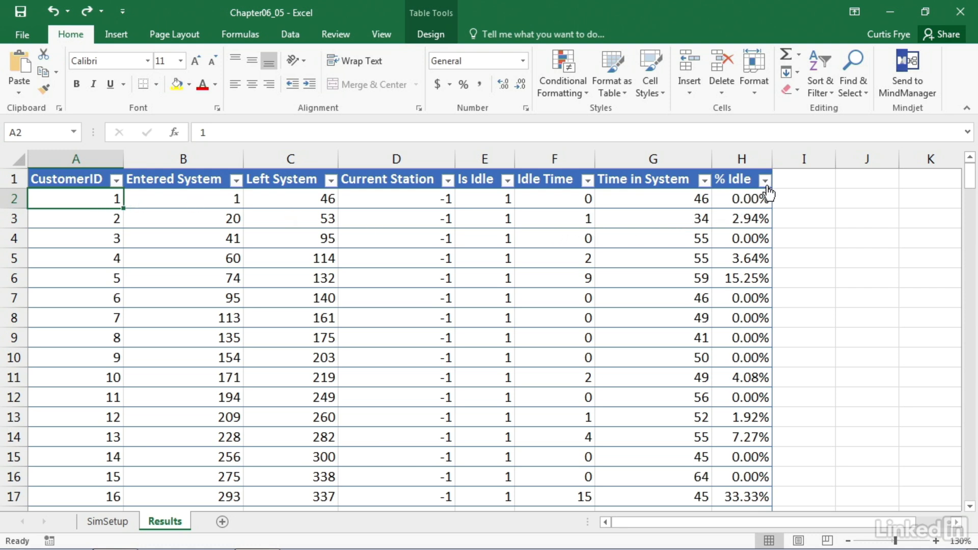
Filter the % Idle column to show only rows greater than 10%
left_click(765, 181)
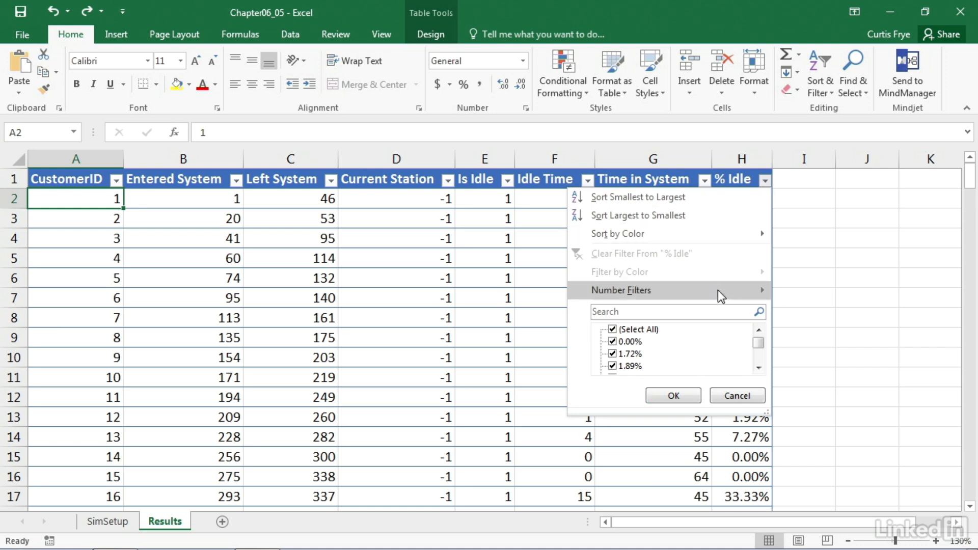
mouse_move(718, 293)
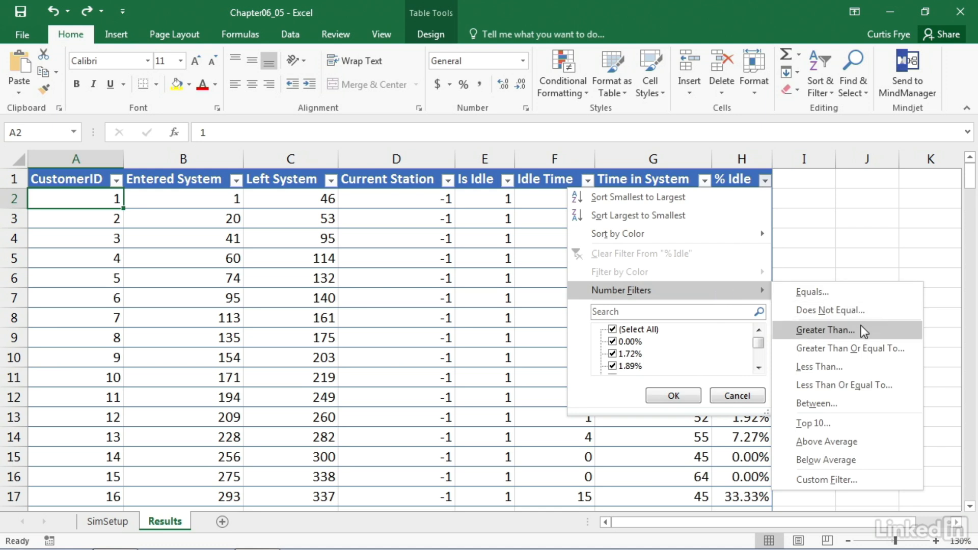
left_click(825, 330)
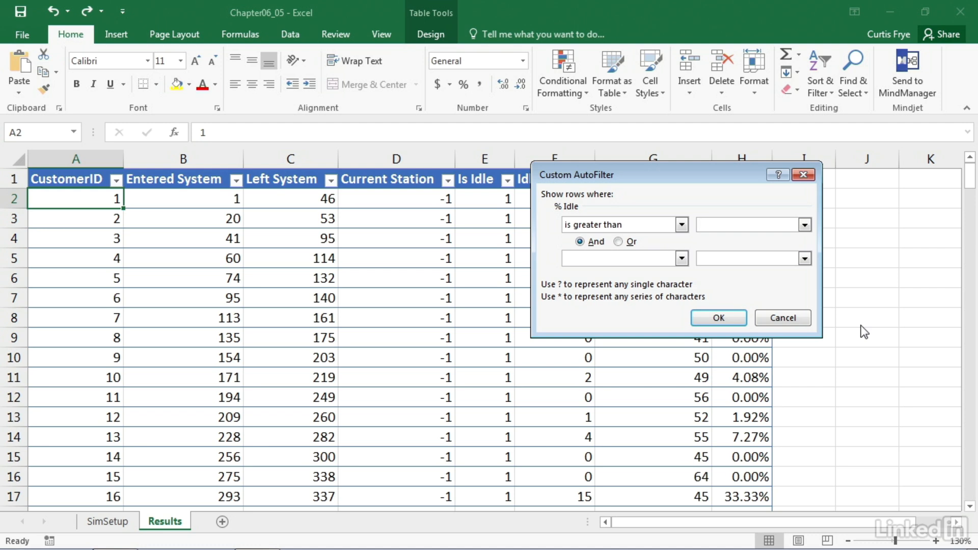
type("10%")
left_click(726, 320)
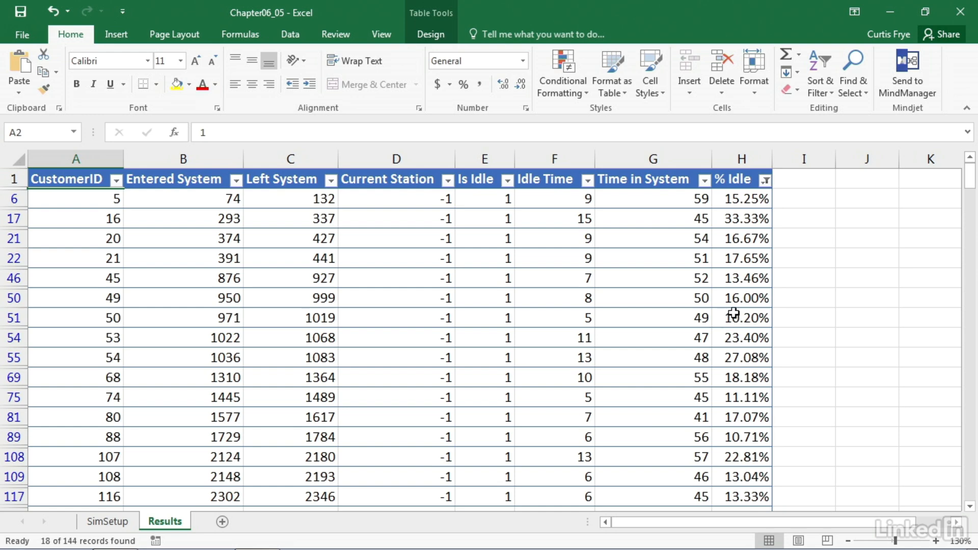
Examine the filtered customer rows, comparing Idle Time, Time in System and % Idle down to the last record
scroll(807, 344, "down", 1)
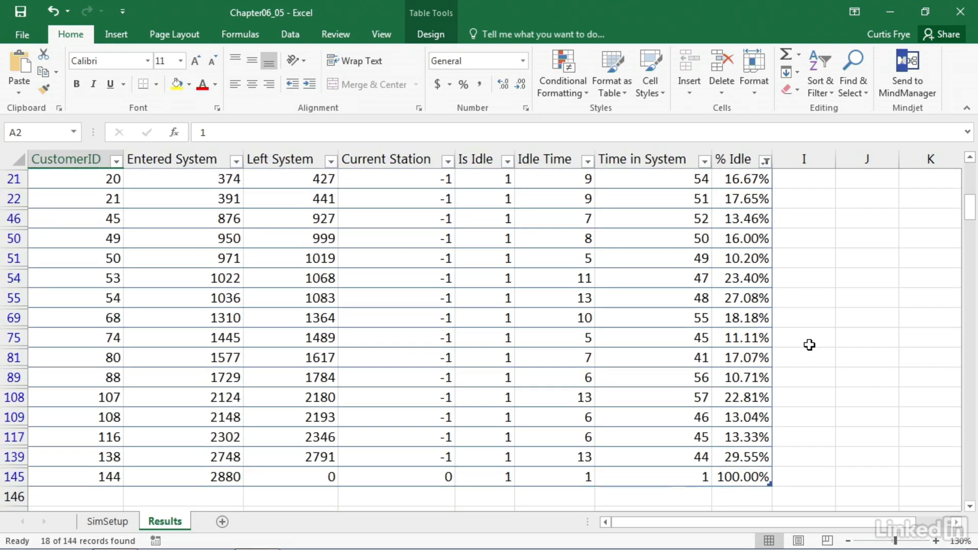
scroll(810, 345, "up", 1)
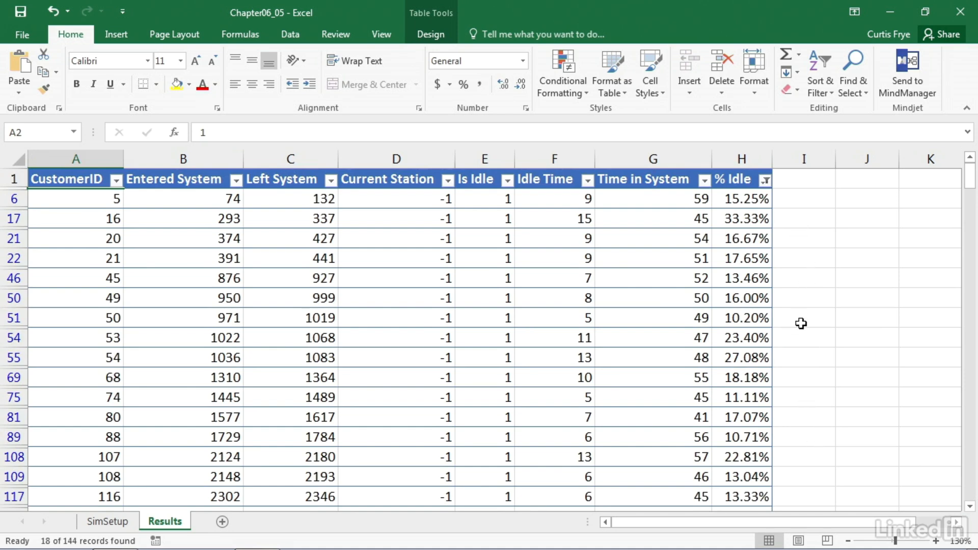
scroll(801, 324, "down", 1)
scroll(801, 323, "down", 1)
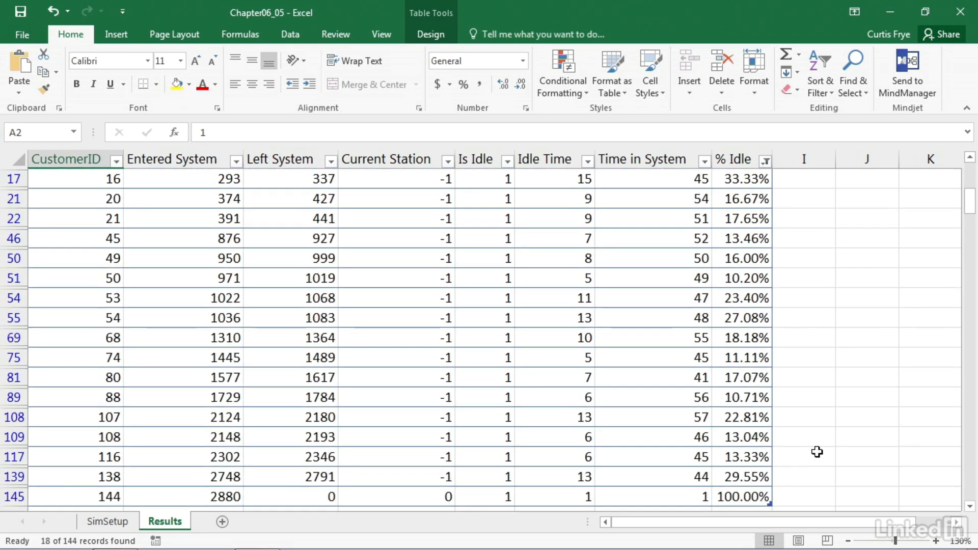
scroll(811, 469, "up", 2)
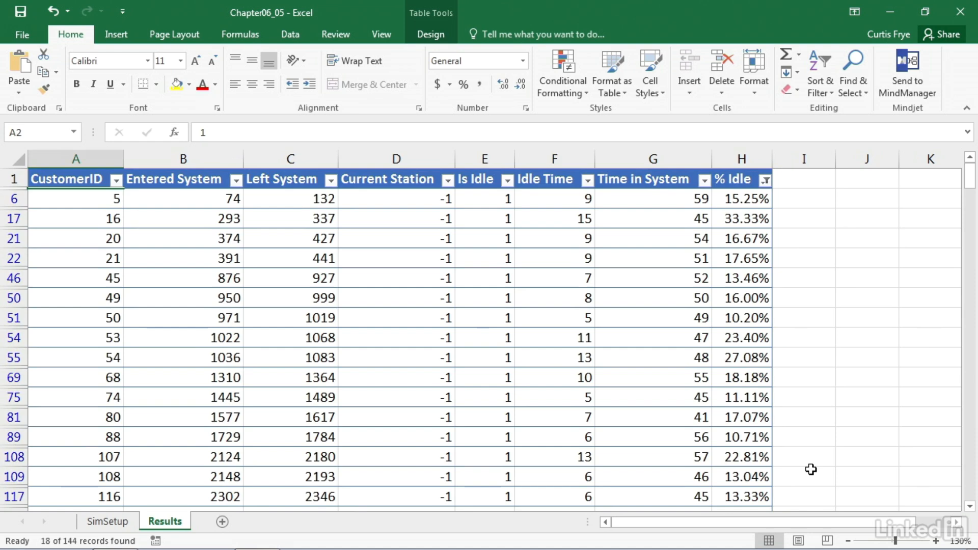
scroll(811, 469, "down", 2)
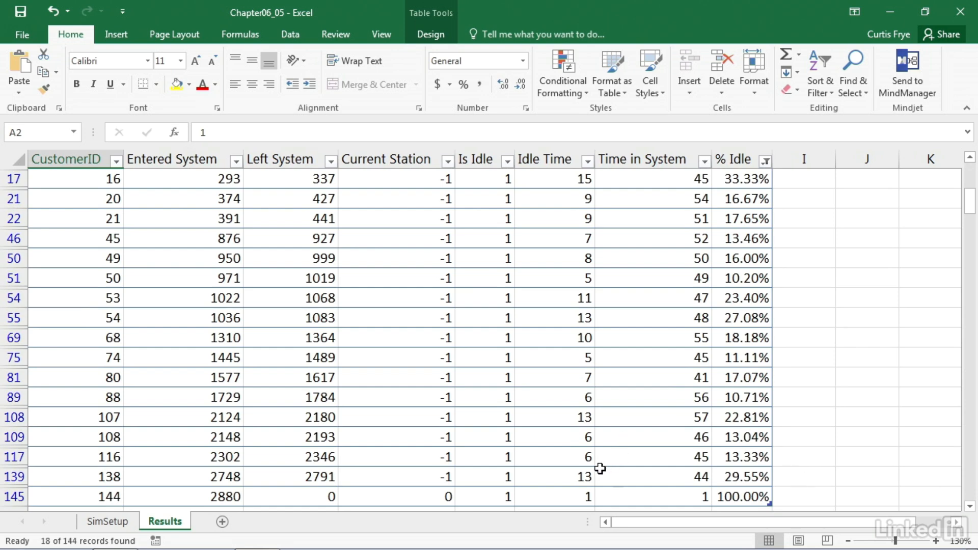
scroll(613, 475, "up", 1)
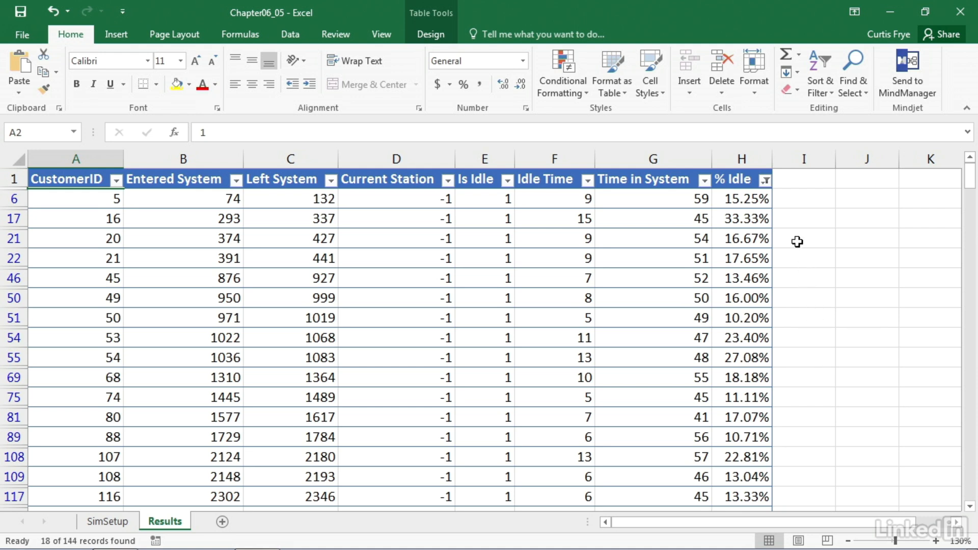
Clear the filter from the % Idle column
mouse_move(767, 194)
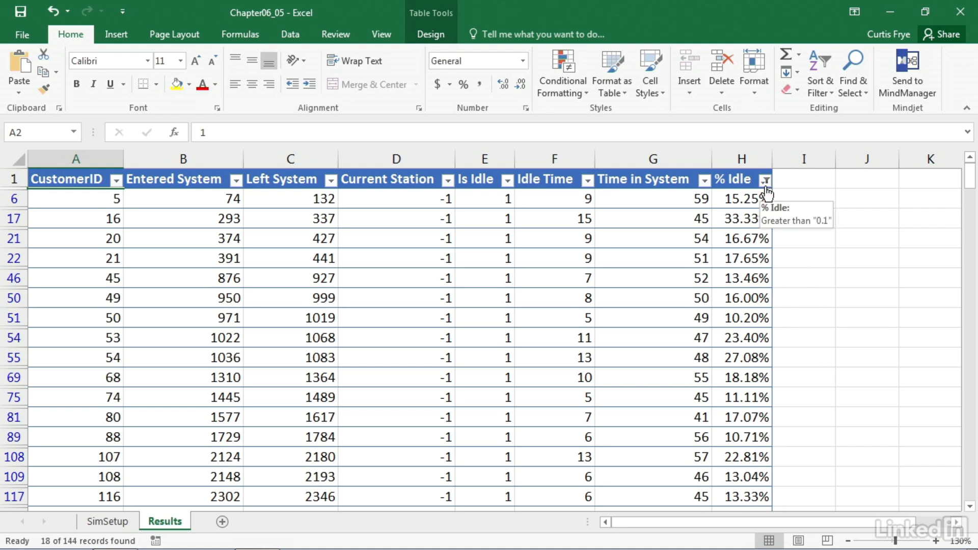
left_click(765, 181)
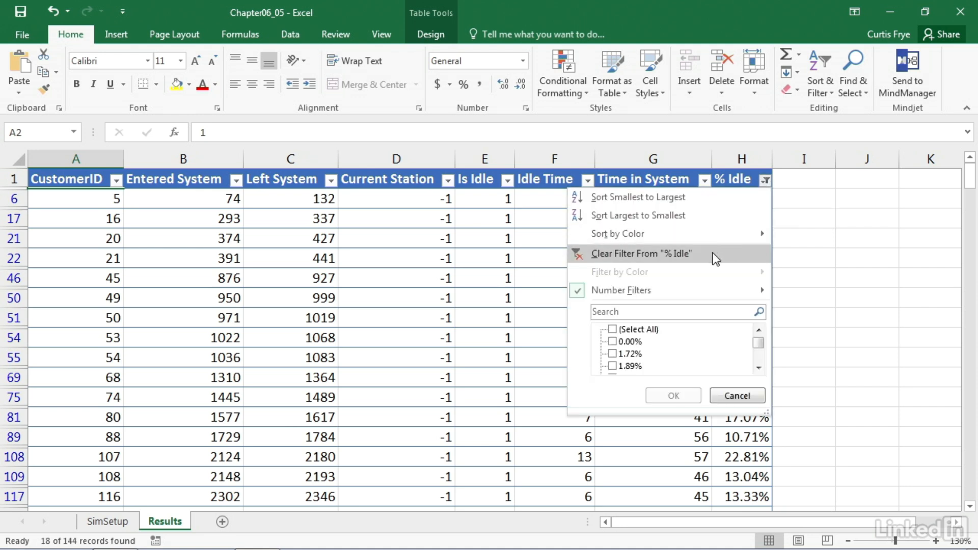
left_click(640, 253)
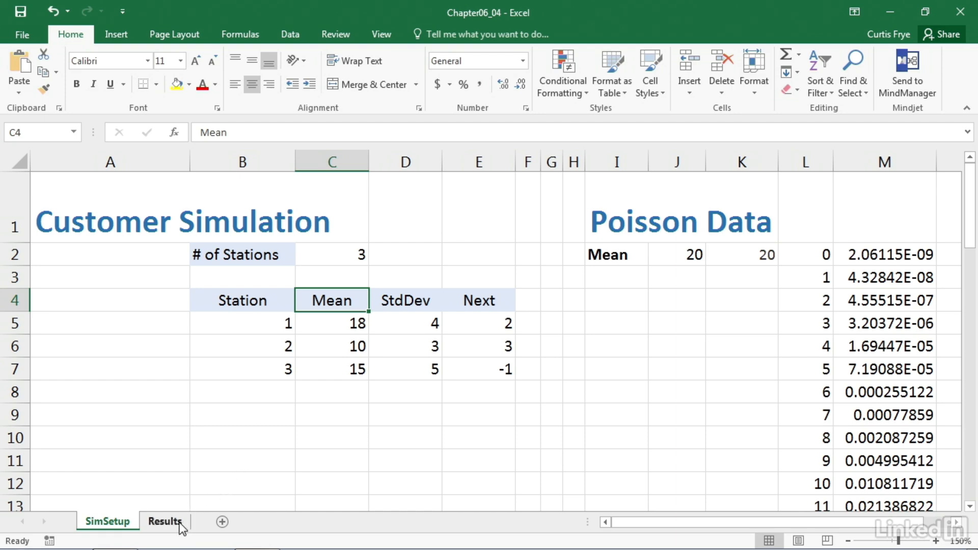
On the Results sheet, turn on the total row for the customer table
left_click(164, 521)
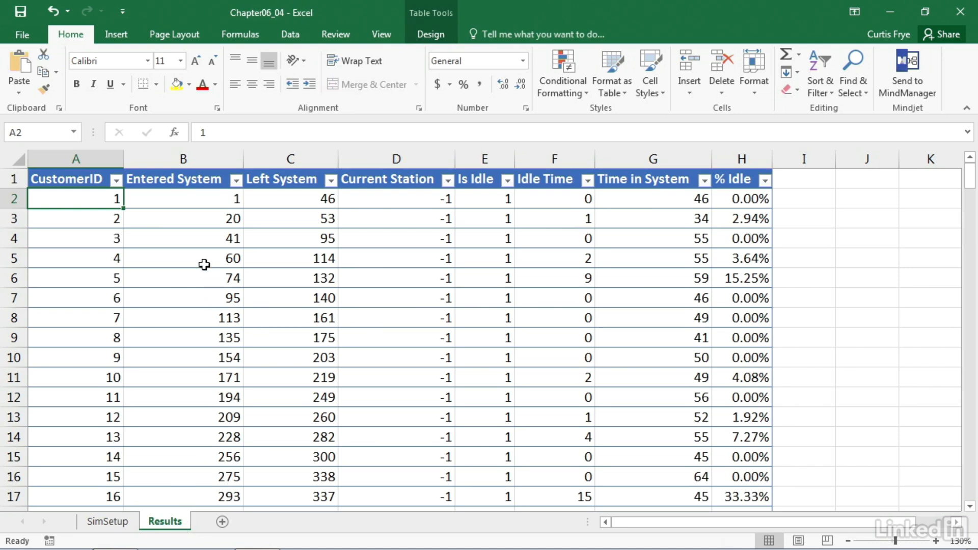
left_click(204, 245)
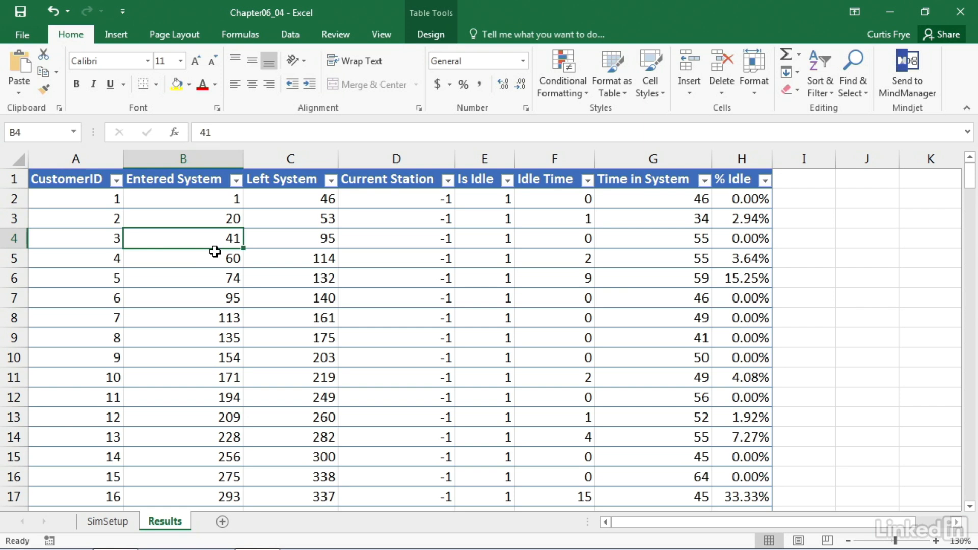
left_click(429, 36)
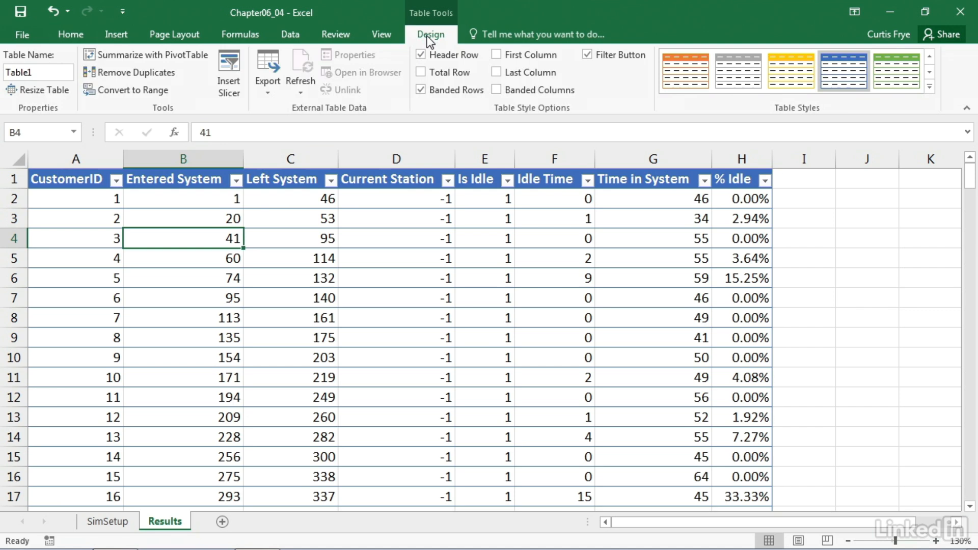
left_click(423, 74)
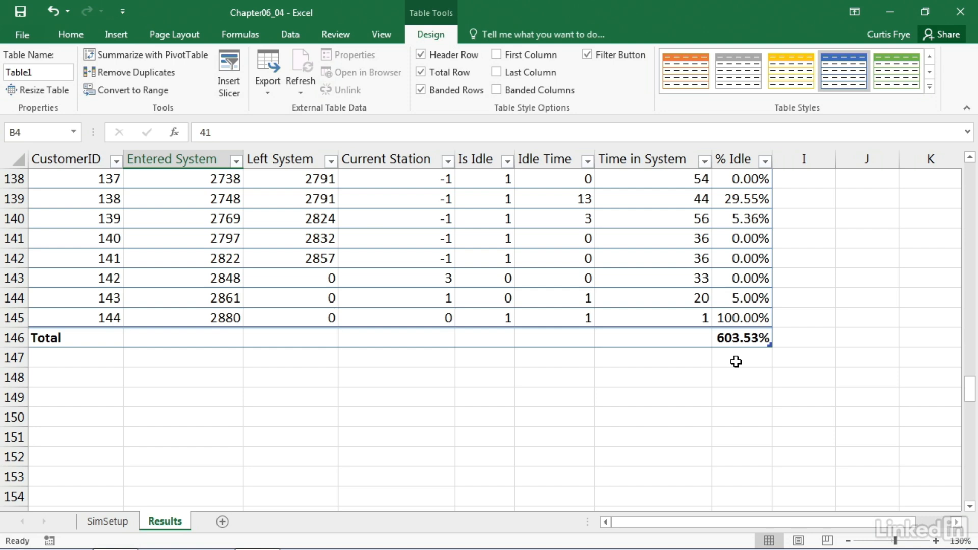
Change the % Idle column's calculation in the total row to Average
left_click(734, 336)
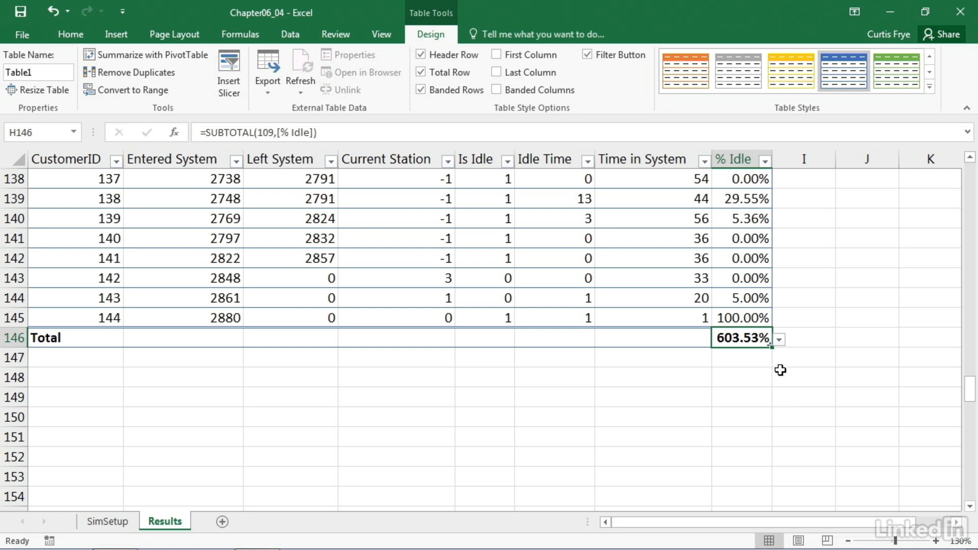
left_click(779, 340)
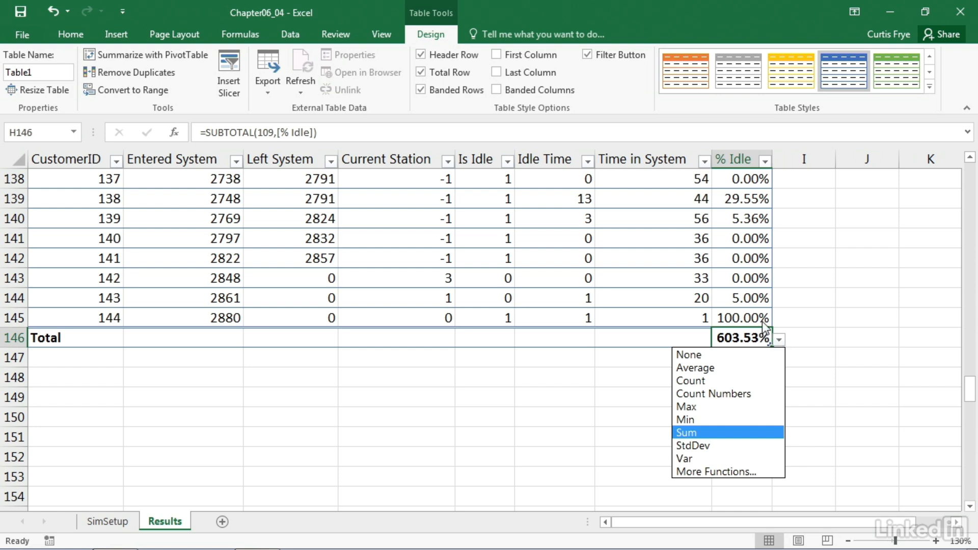
left_click(743, 368)
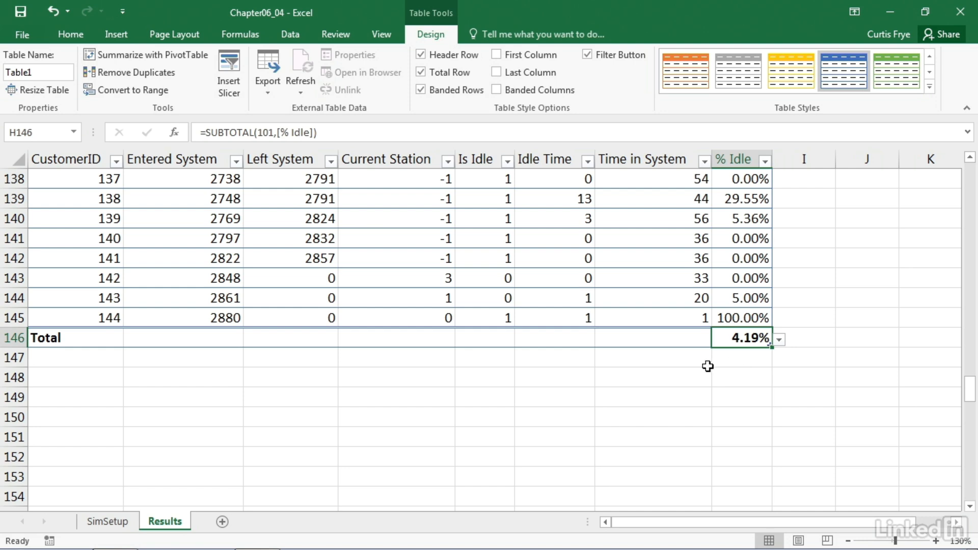
Add a Sum calculation for the Idle Time column in the total row
left_click(555, 338)
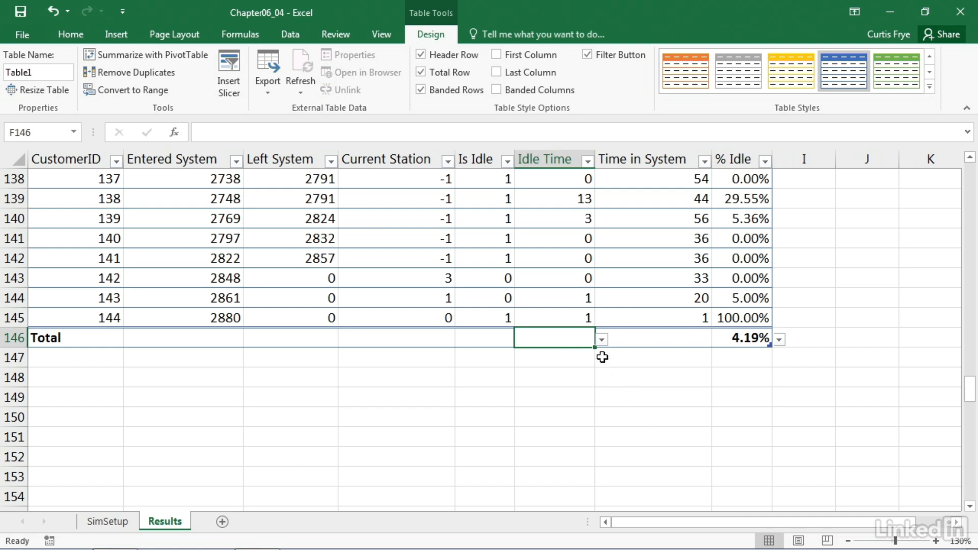
left_click(601, 340)
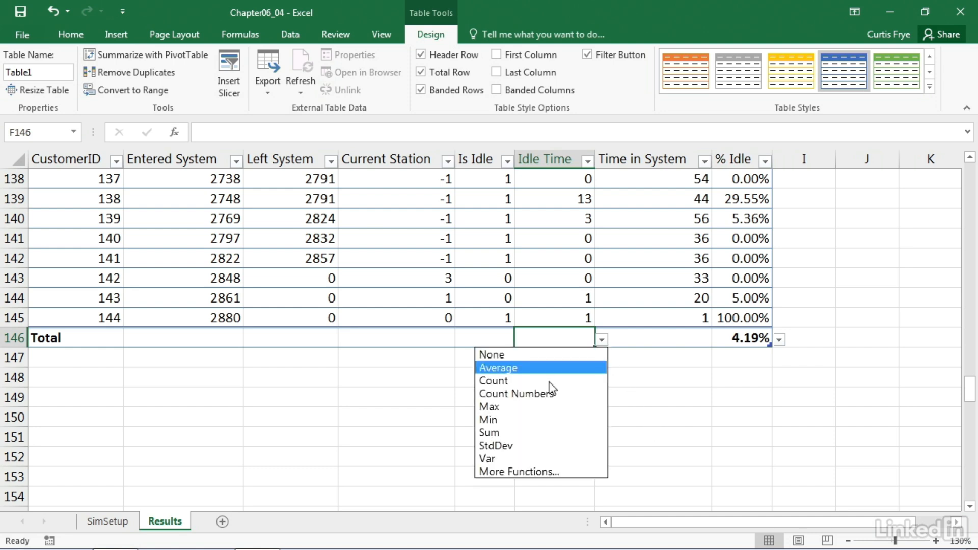
left_click(524, 434)
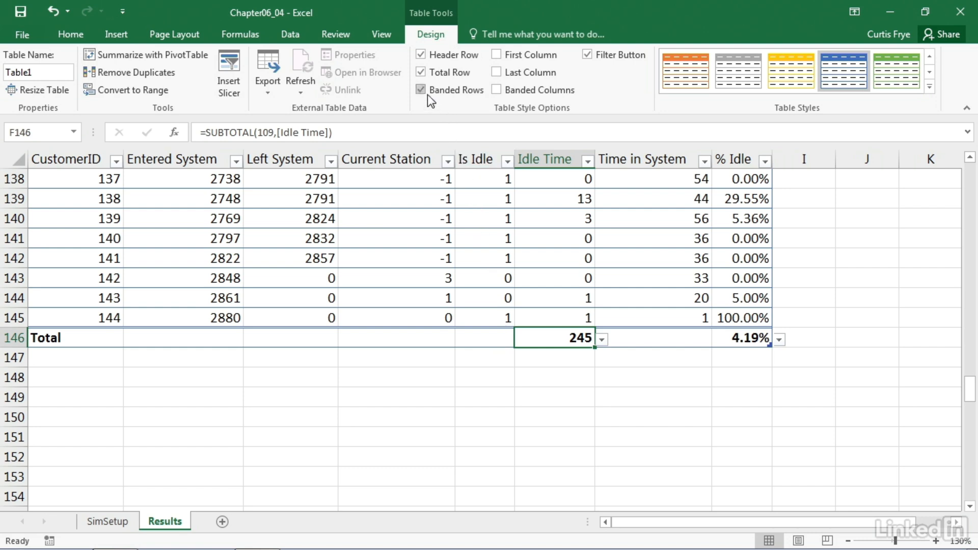
Switch the table's total row off and back on
left_click(421, 72)
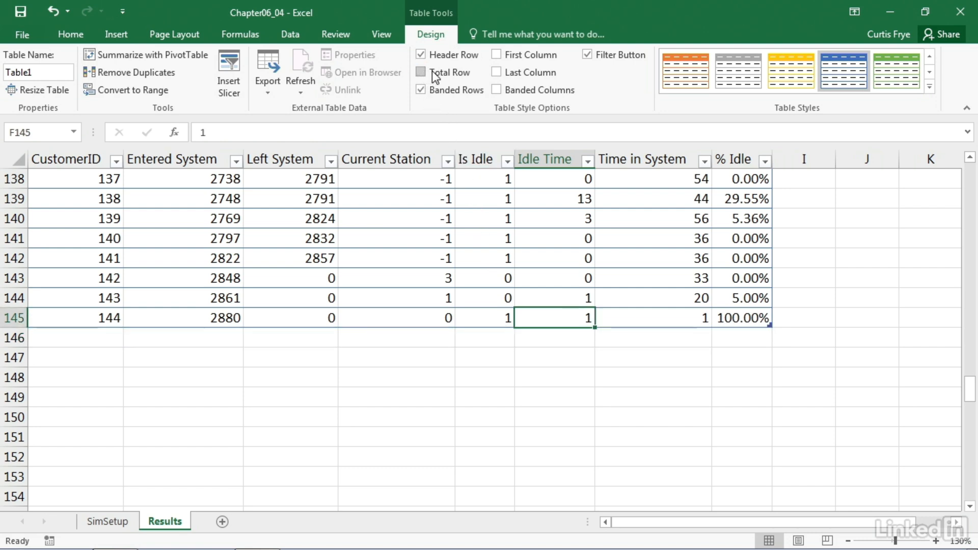
left_click(423, 73)
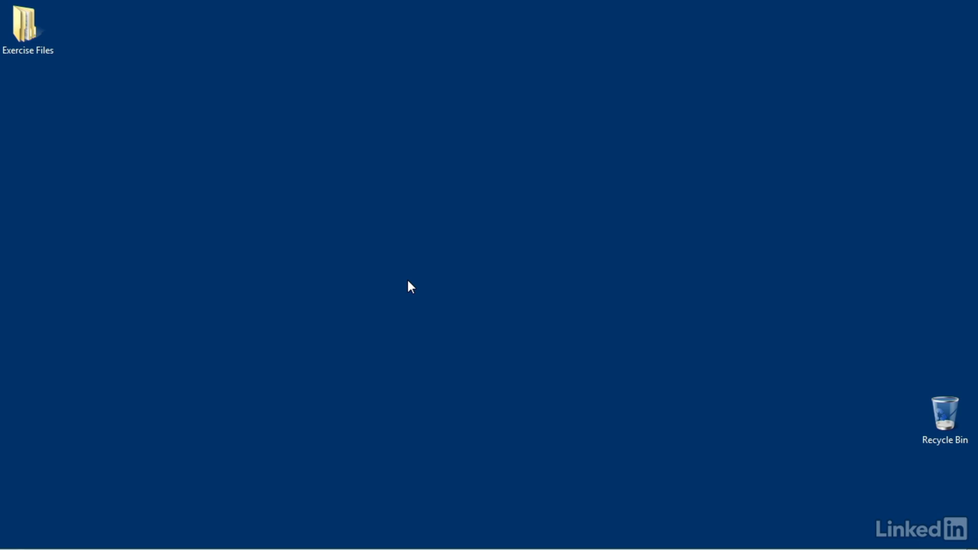
Open the Exercise Files folder on the desktop and go into its Chapter05 folder
double_click(38, 39)
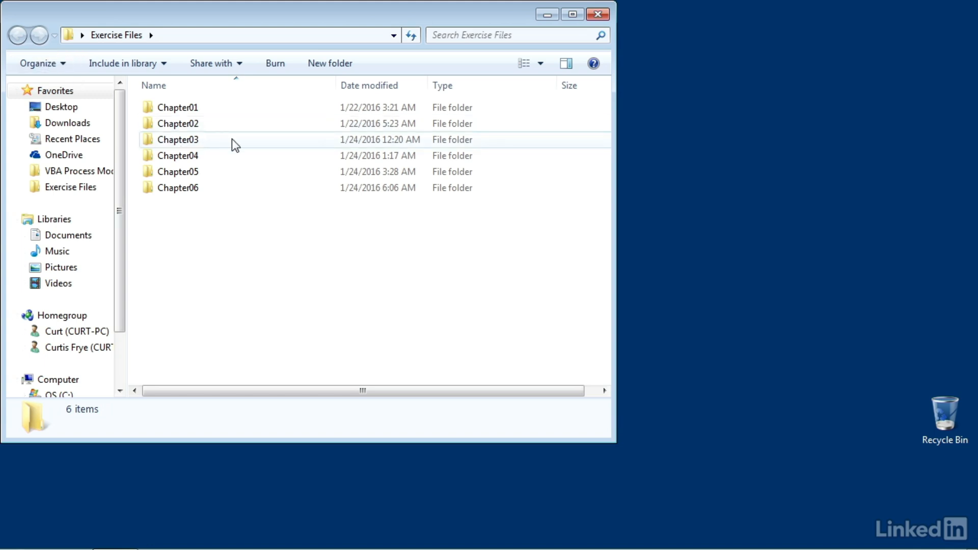
mouse_move(232, 139)
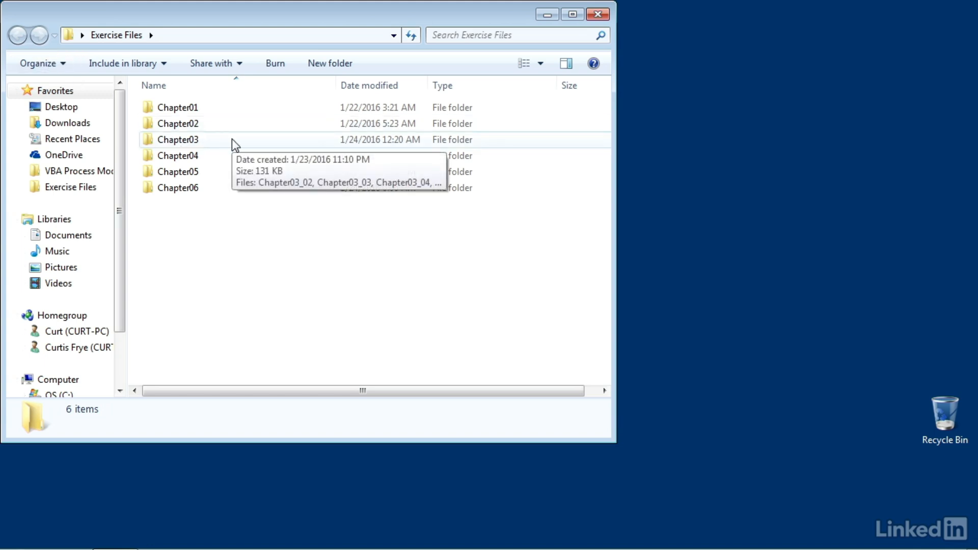
double_click(215, 171)
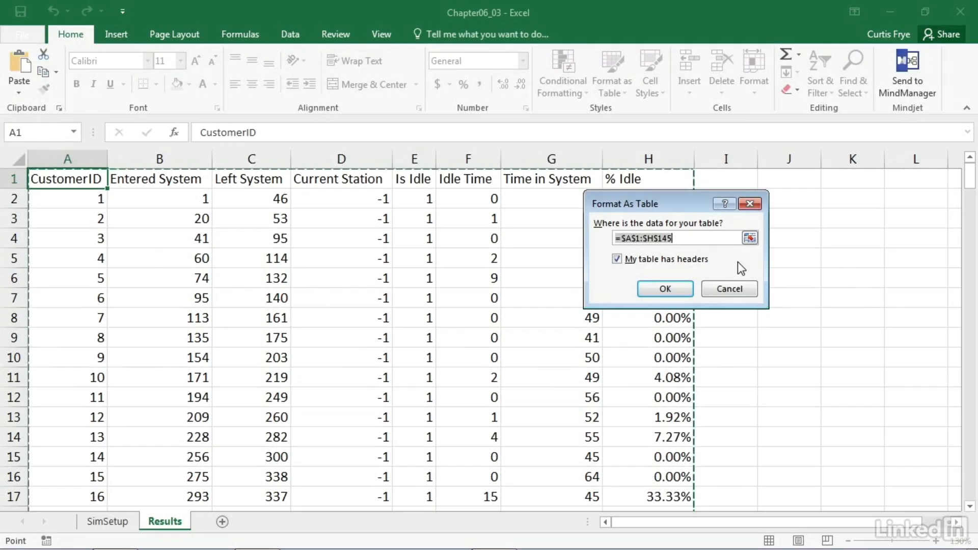
Format the range A1:H145 as a table with headers and select the CustomerID header cell
left_click(679, 289)
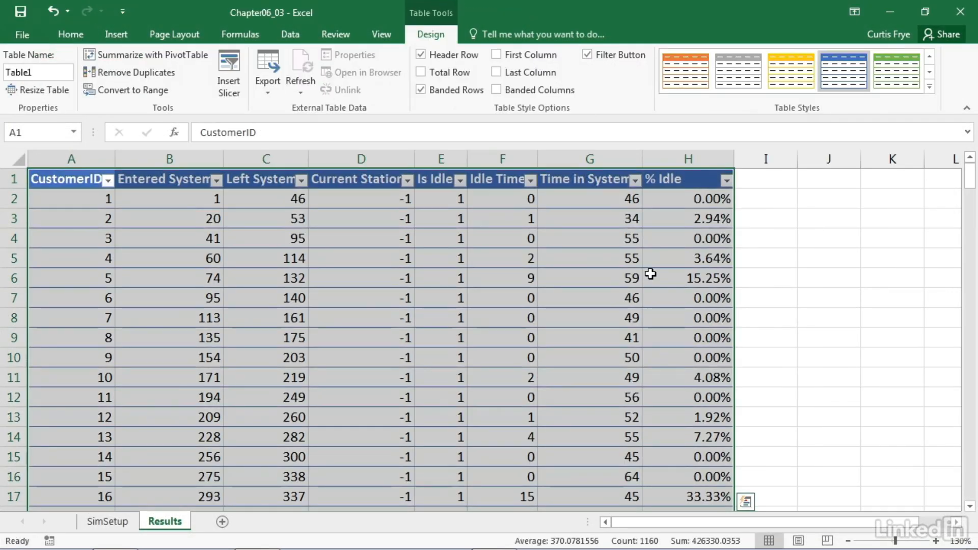
left_click(79, 185)
left_click(79, 185)
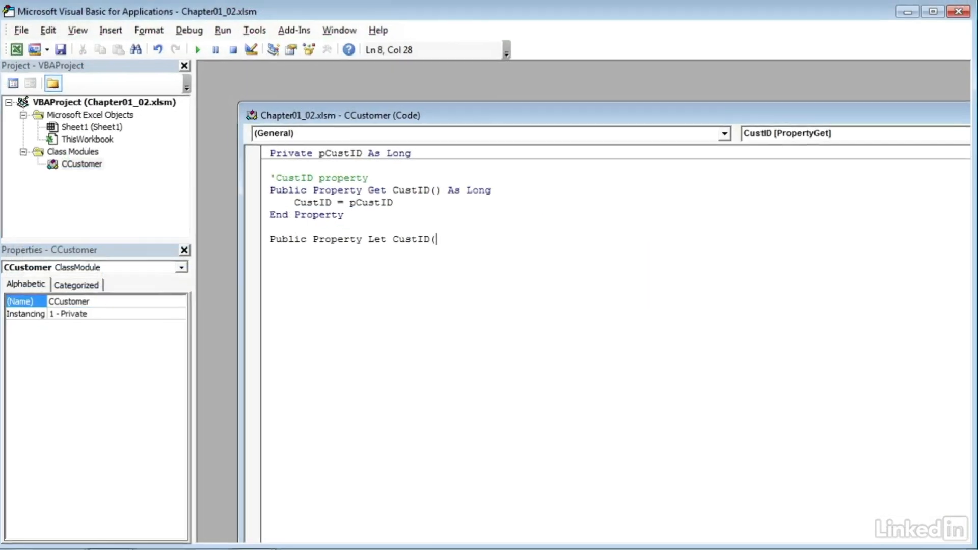
Complete the CustID Property Let declaration in the CCustomer class with the parameter Value As Long
type("Value as Long)")
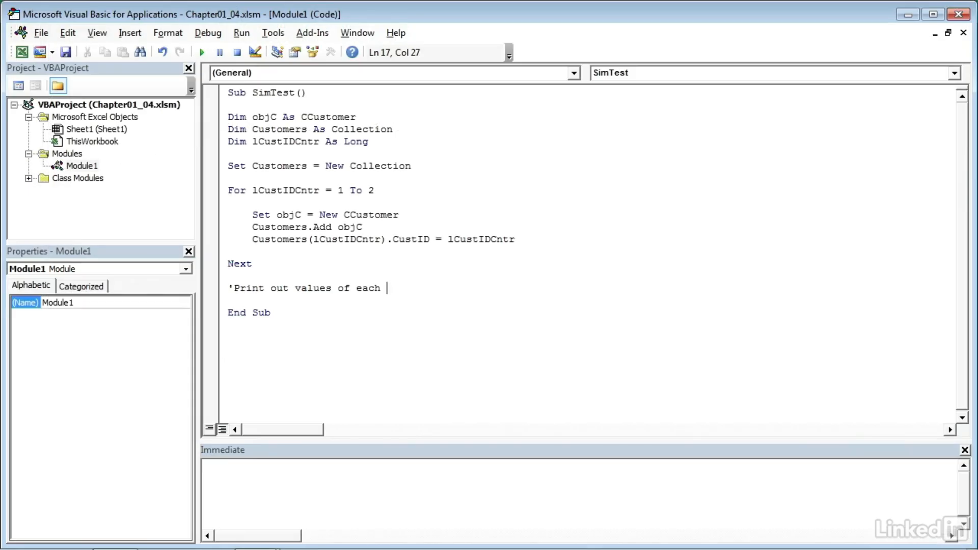
Finish the SimTest print comment with "CustID in the collection" and begin a For statement below it
type("CustID in the collection")
key("Return")
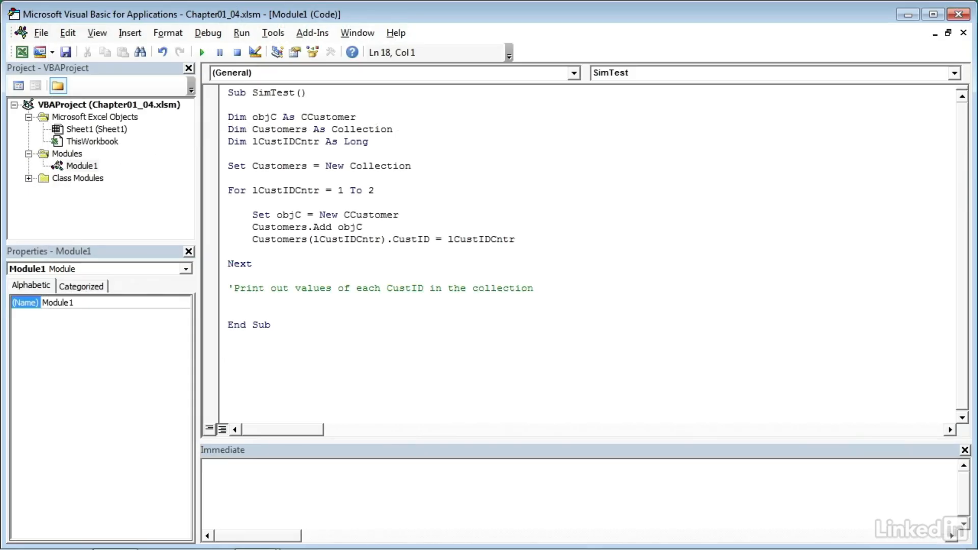
type("For")
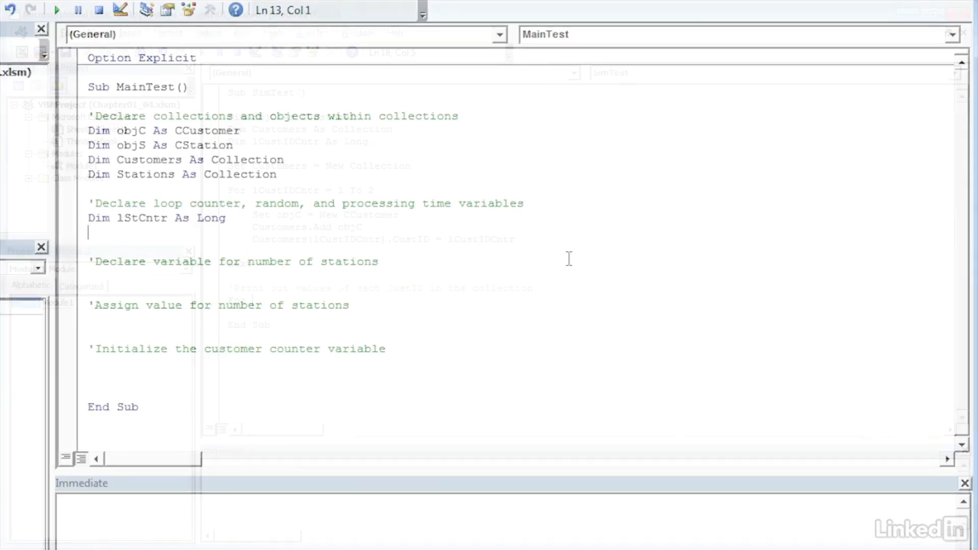
In MainTest, declare lCustIDCntr below lStCntr and begin the Set objS = assignment under the 'Add a station' comment
type("D")
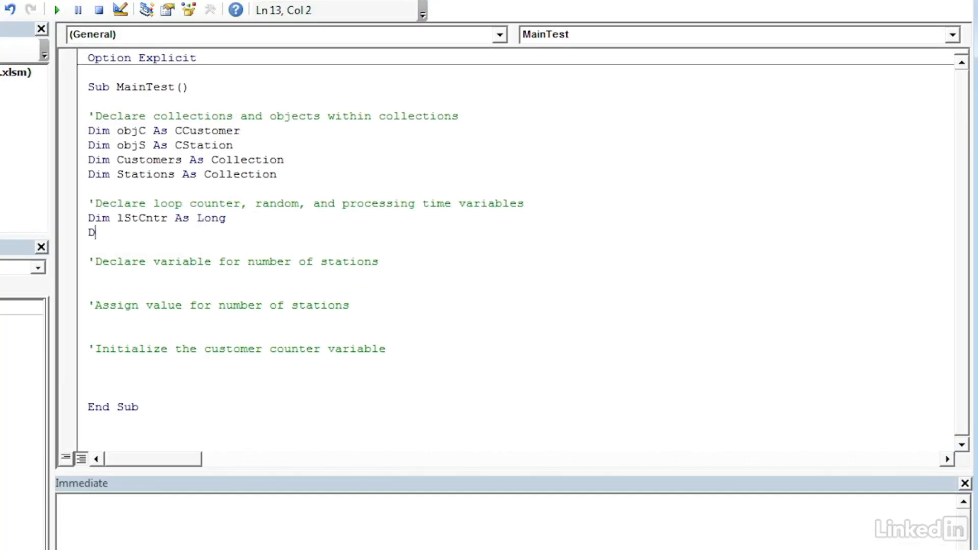
type("im lCustIDCntr as")
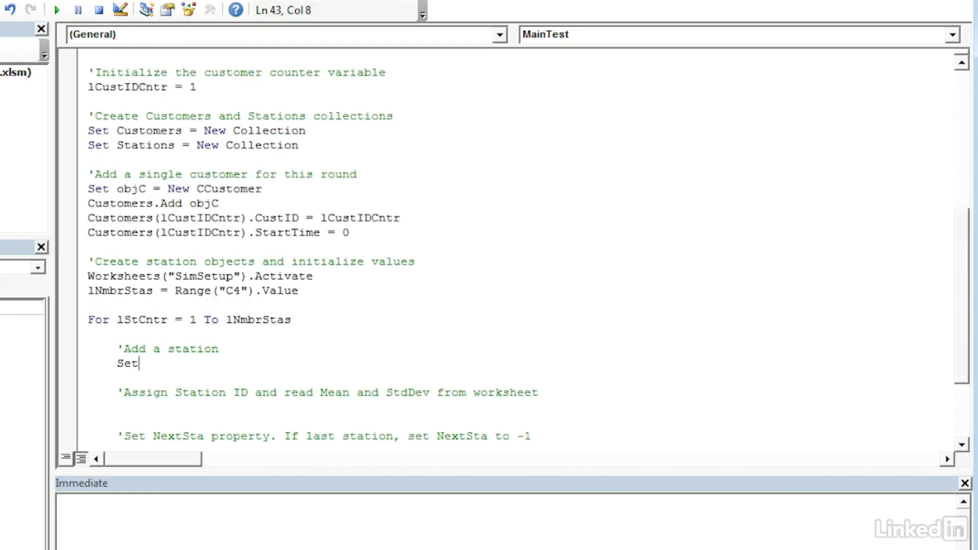
type("objS")
type(" =")
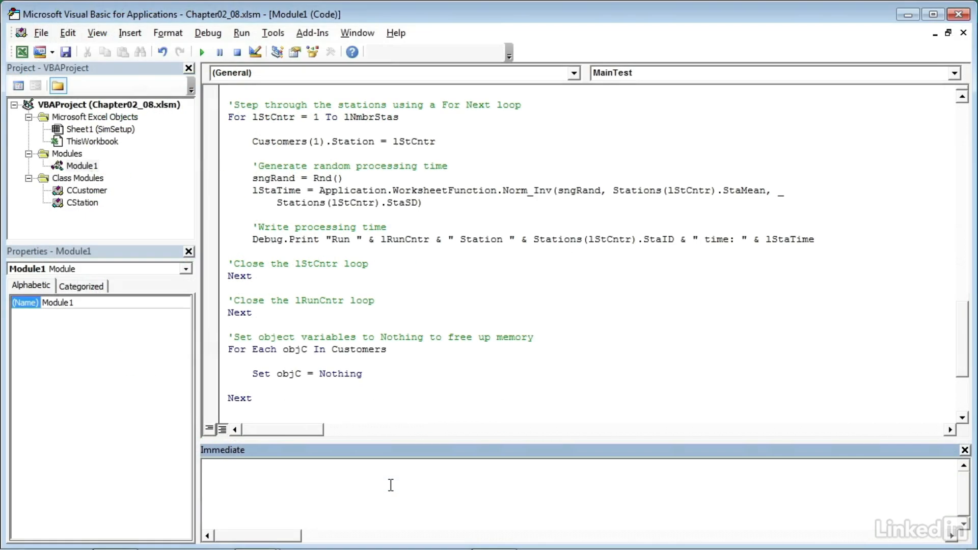
Run the MainTest procedure from the Chapter02_08 code module
left_click(454, 326)
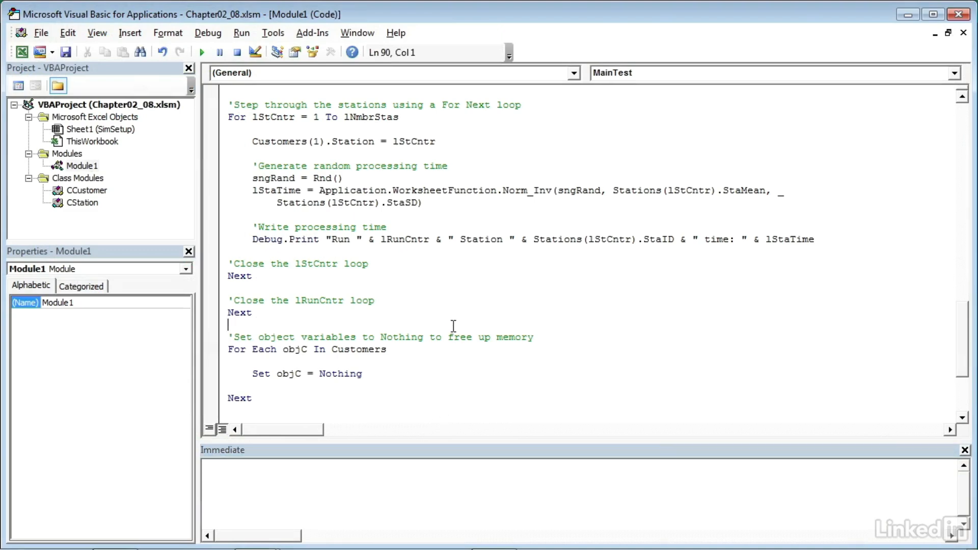
key("F5")
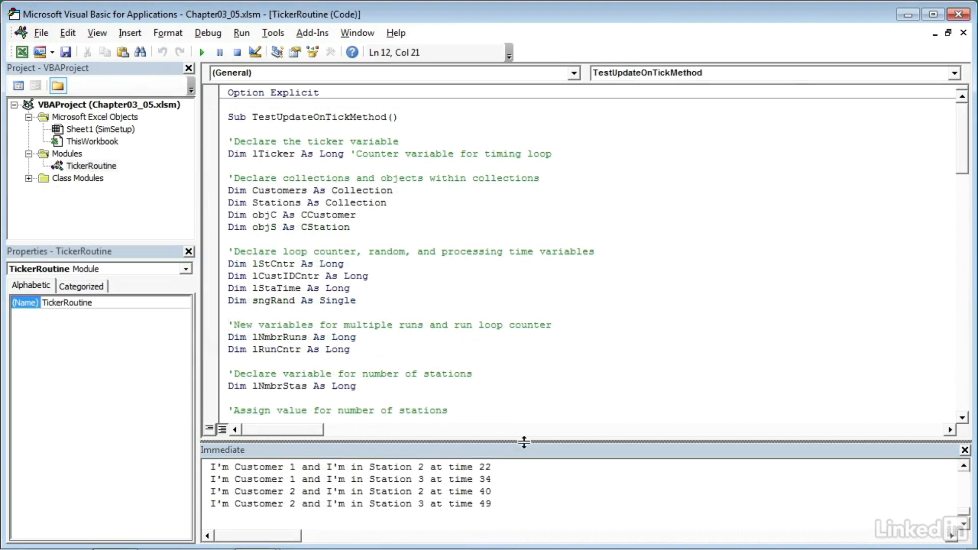
Enlarge the Immediate window to show more of the TestUpdateOnTickMethod output
left_click_drag(523, 442, 523, 297)
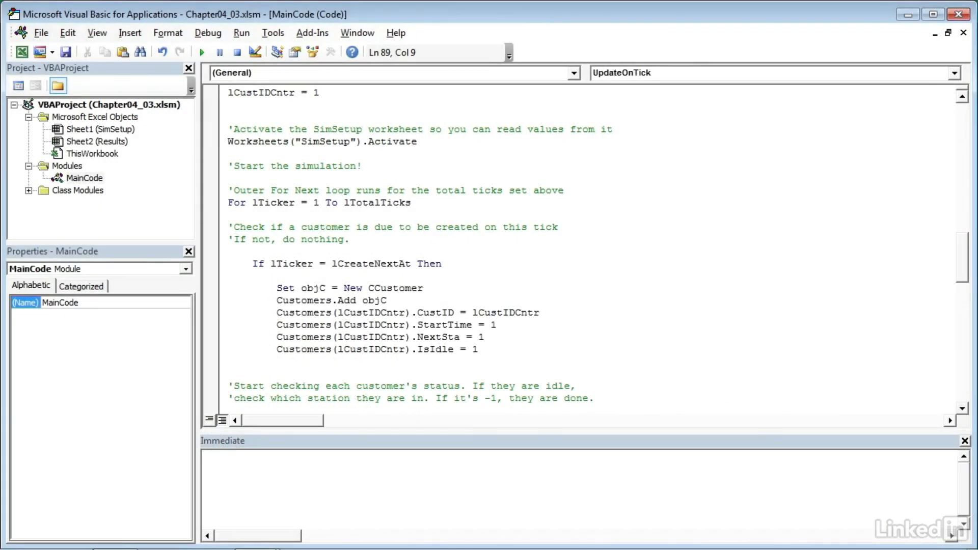
In UpdateOnTick, begin a Customers(lCustIDCntr).IdleTime line after the customer's IsIdle assignment
type("Customers(lCustIDCntr).IdleTime")
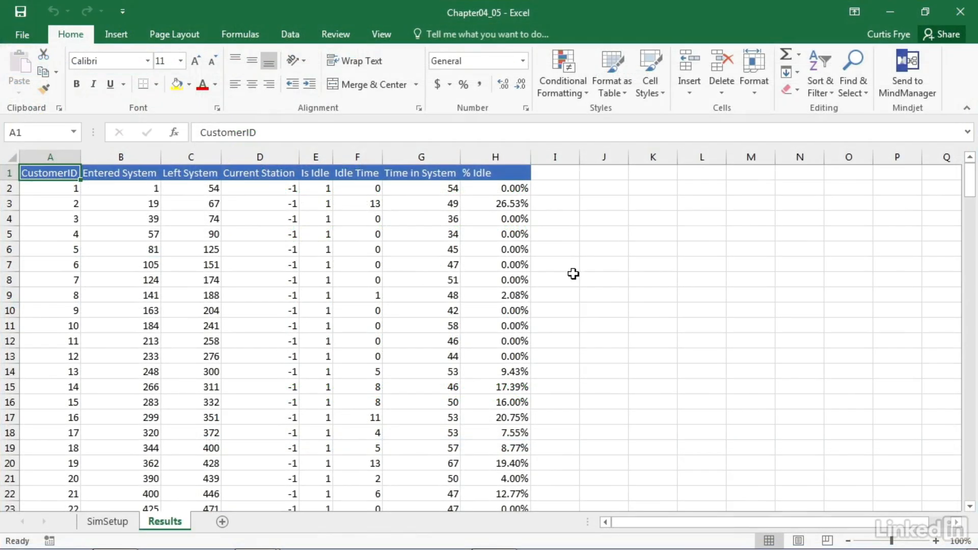
scroll(607, 313, "down", 11)
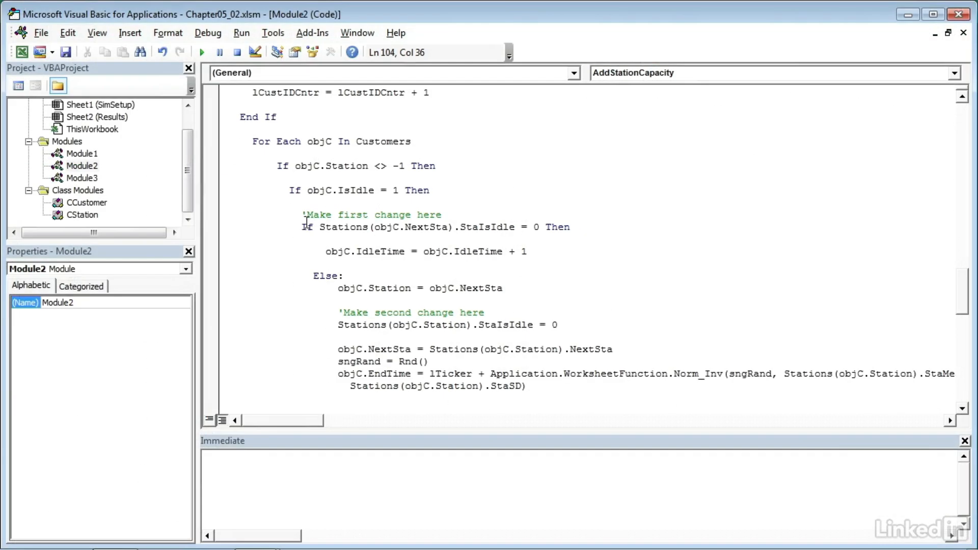
In AddStationCapacity, replace the StaIsIdle check under 'Make first change here' with an If test on Stations(objC.NextSta).Capacity
left_click_drag(303, 226, 570, 228)
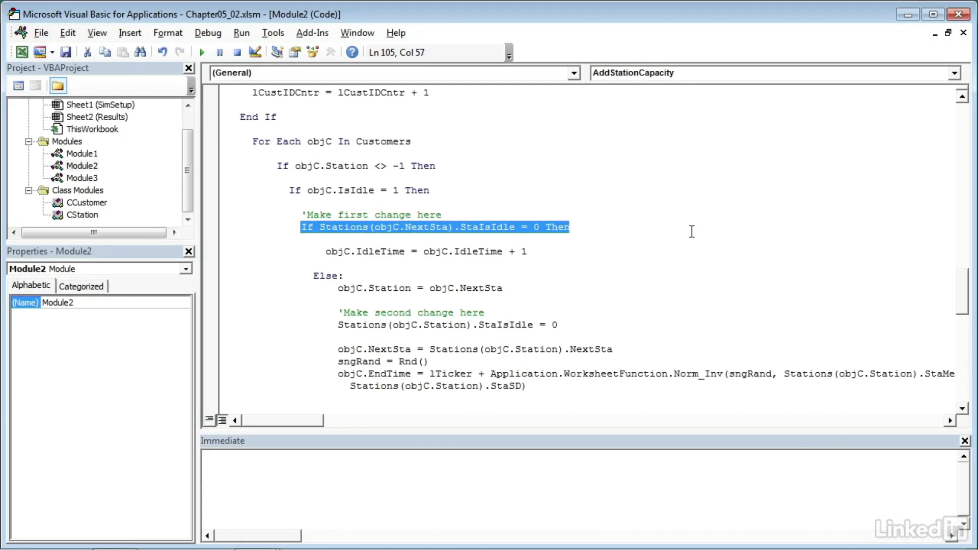
type("if Stations(")
type("objC.NextSta).Capacity")
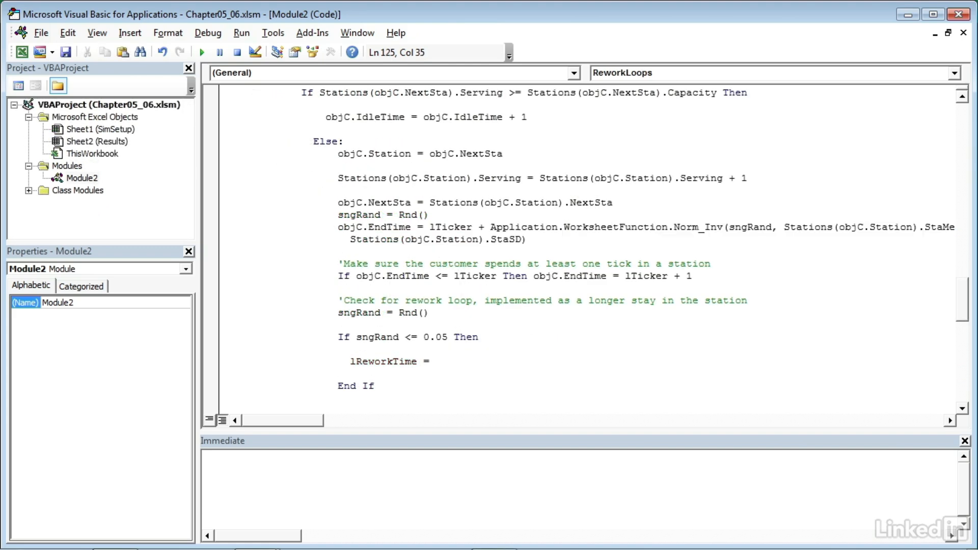
In ReworkLoops, assign lReworkTime the WorksheetFunction.Norm_Inv result of sngRand with the current station's StaMean and StaSD
type("Application.WorksheetFunction.Norm_Inv(sngRand, Stations(objC.Station).StaMean, _ Stations(objC.Station).StaSD)")
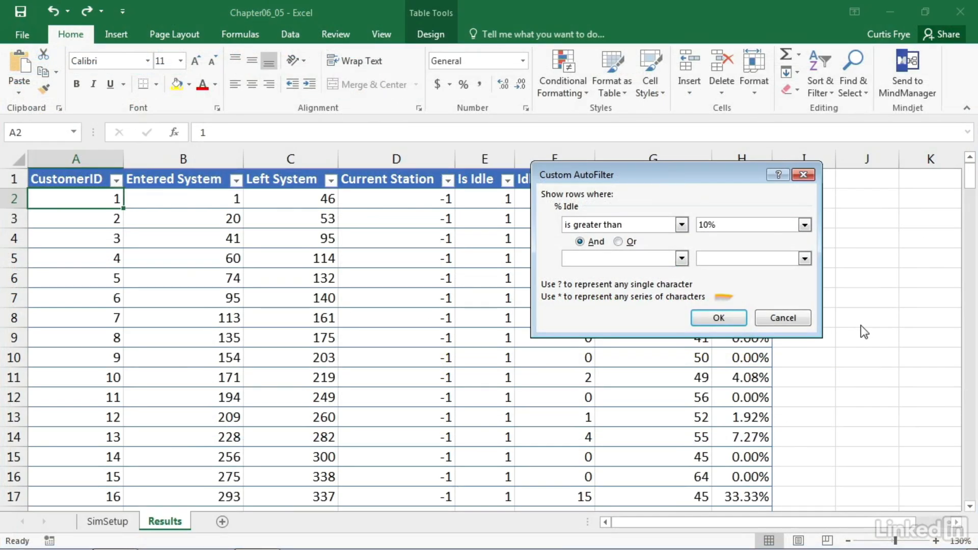
Apply the custom filter that shows only rows with % Idle greater than 10%
left_click(721, 318)
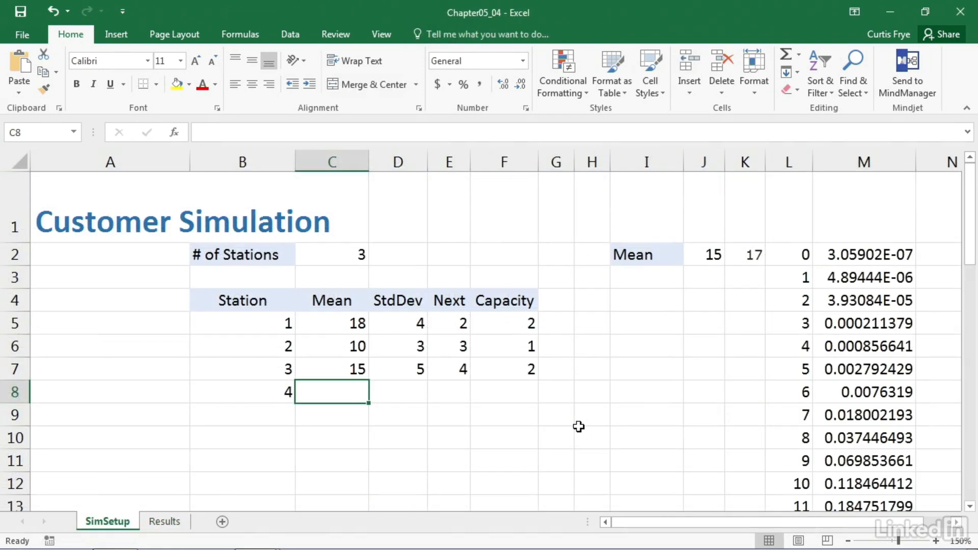
Fill in station 4 on the SimSetup sheet with Mean 12, StdDev 2, Next 5 and Capacity 1
type("12")
key("Tab")
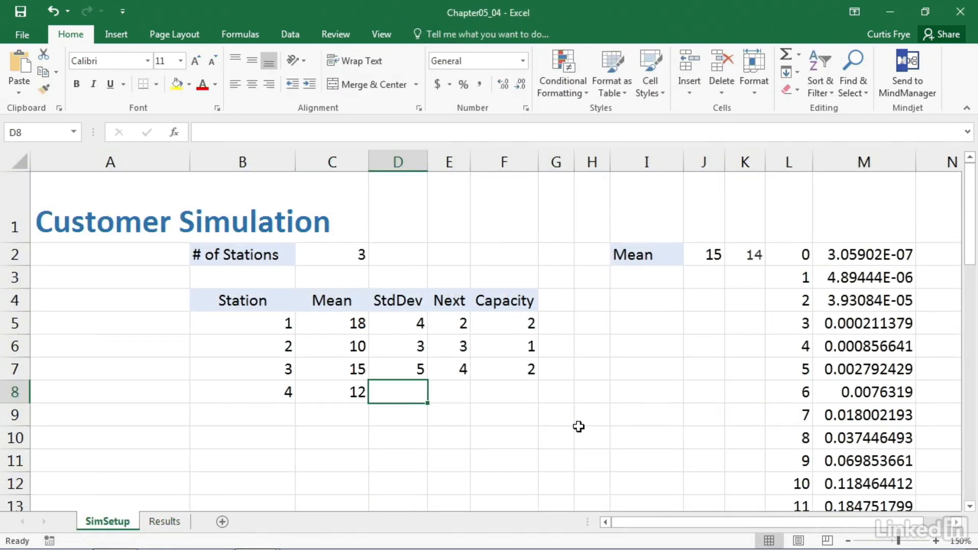
type("2")
key("Tab")
type("5")
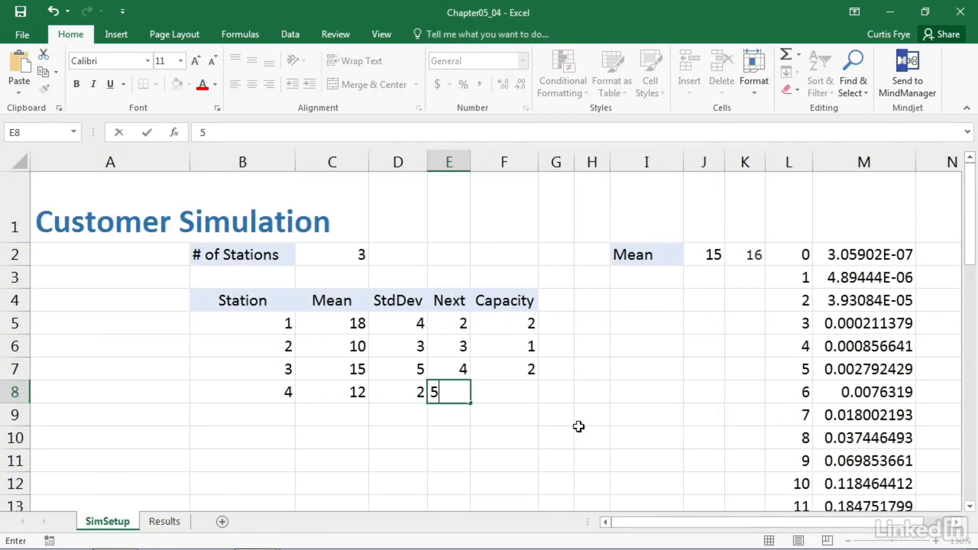
key("Tab")
type("1")
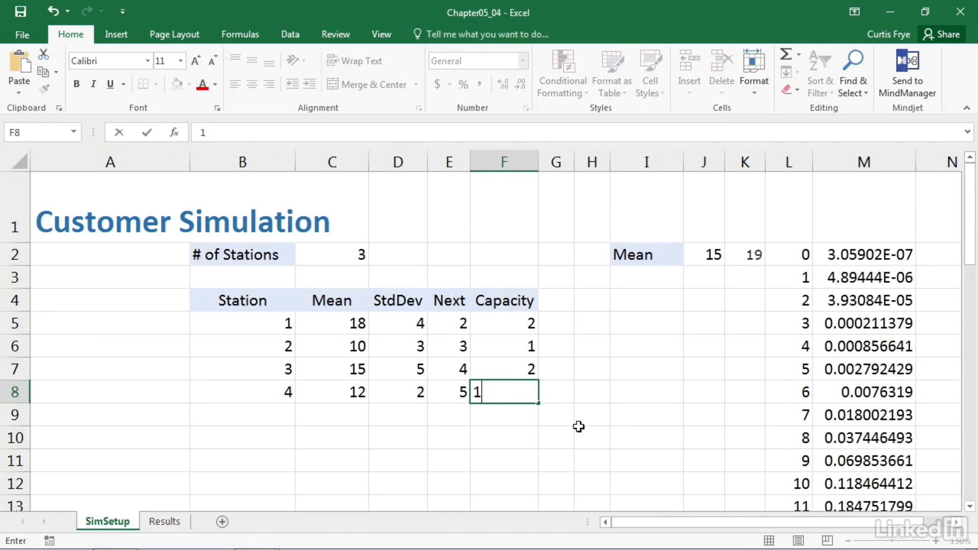
key("Return")
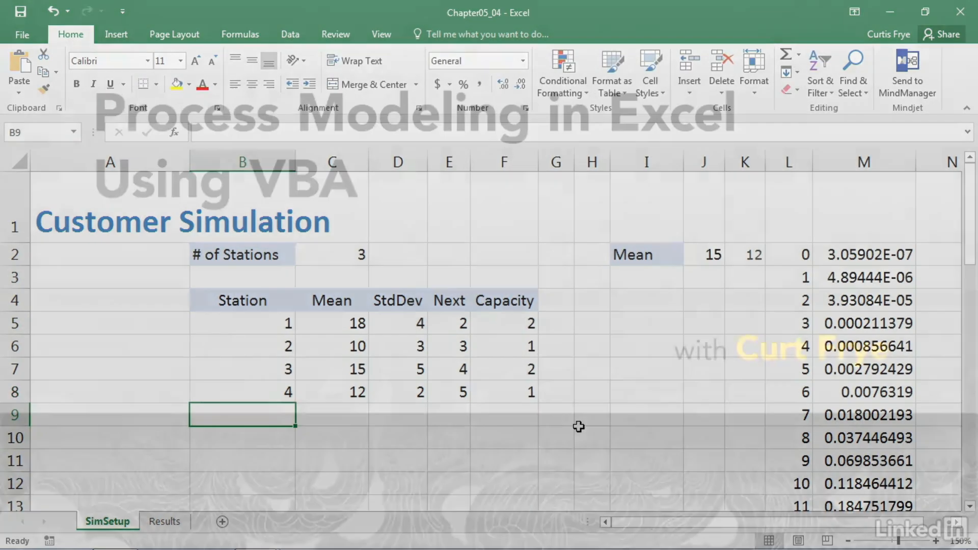